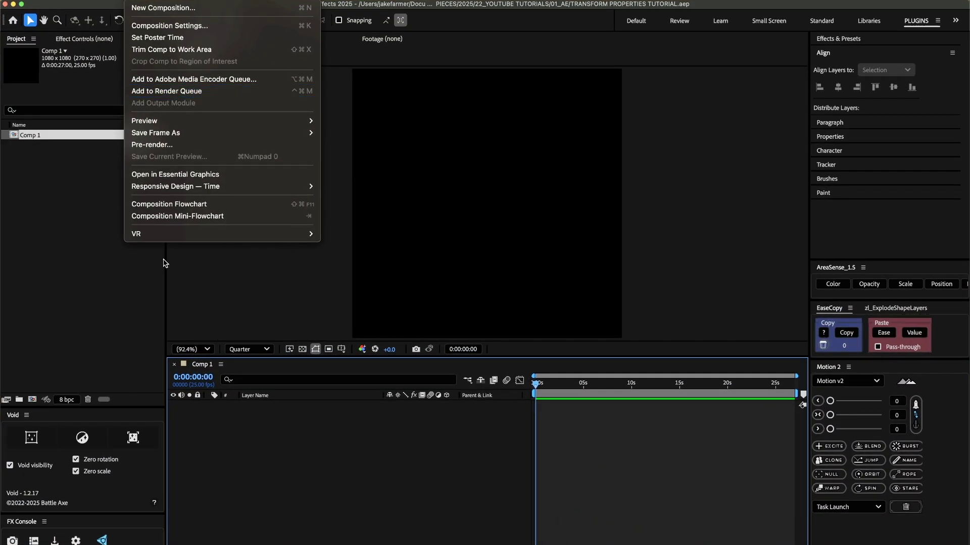
click(48, 159)
click(133, 3)
click(151, 23)
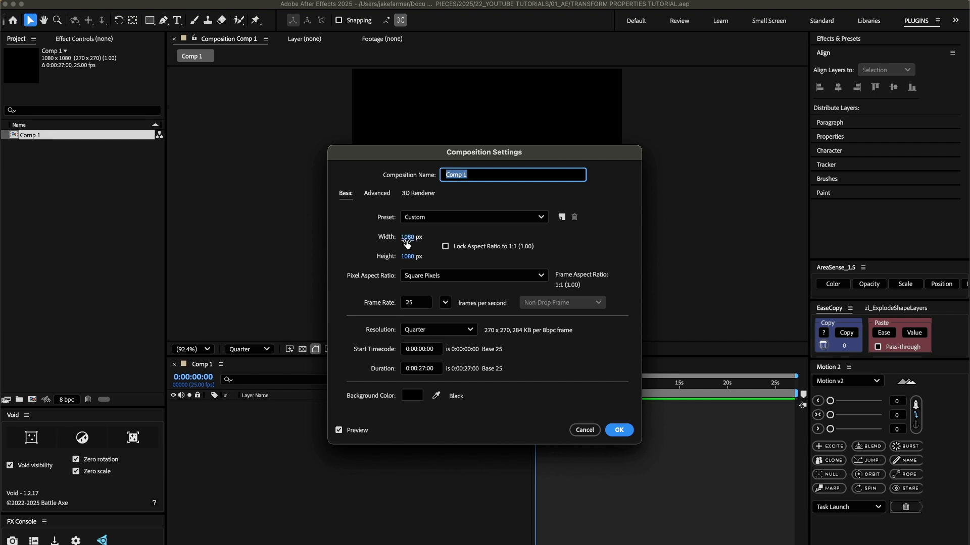
click(584, 431)
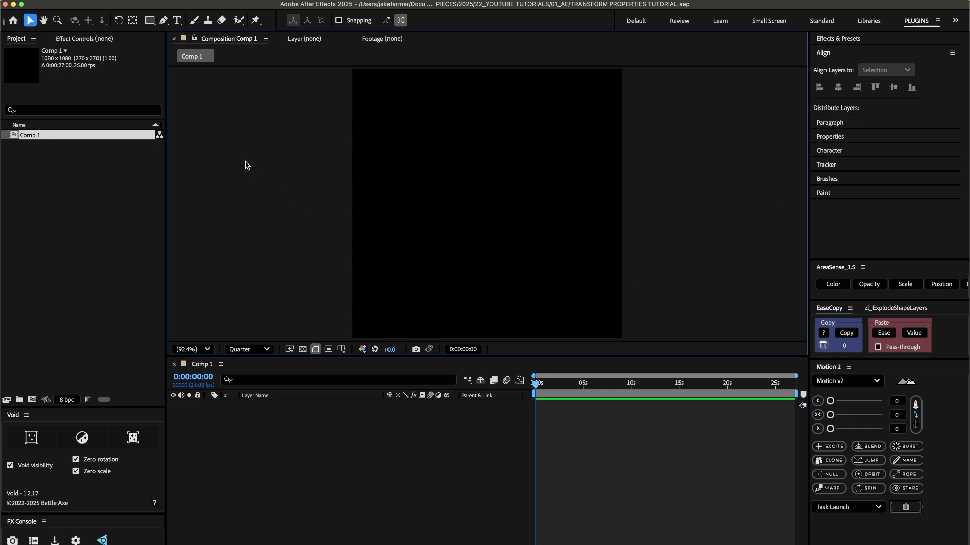
- Draw a paragraph text box in Comp 1 and type HELLO
click(178, 21)
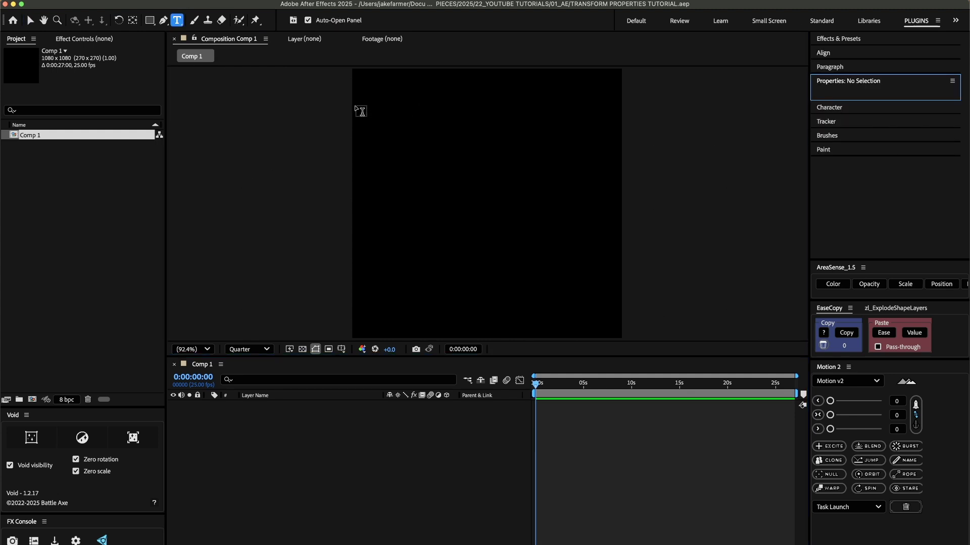
drag(355, 104, 625, 301)
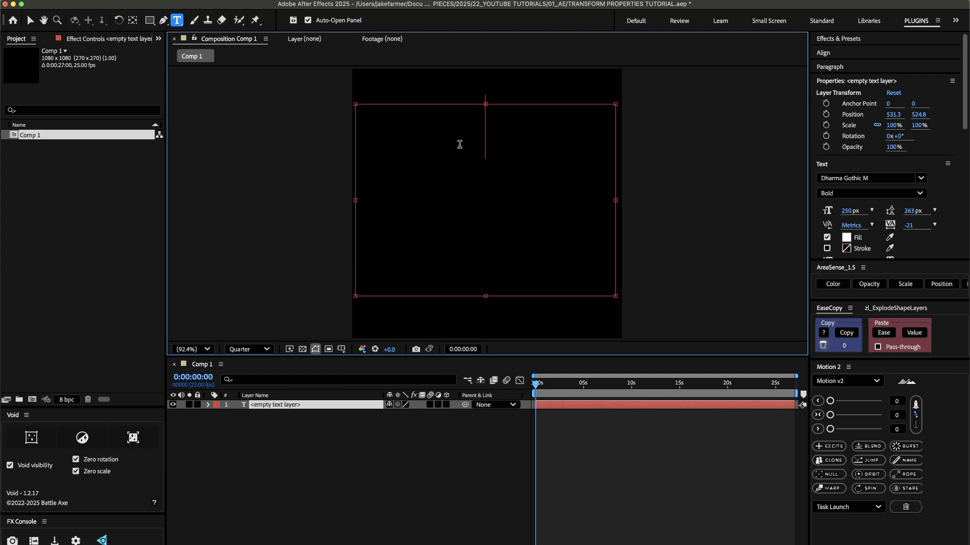
text(HELLO)
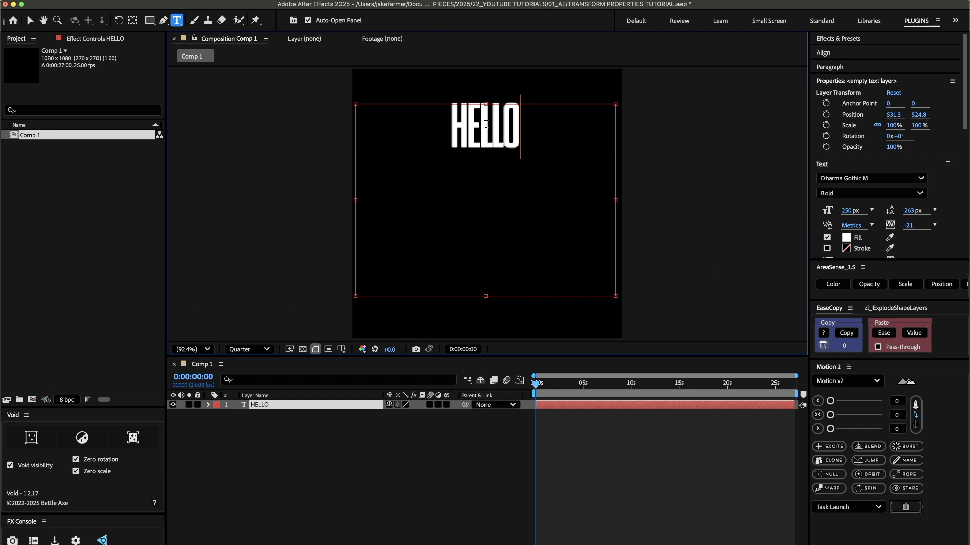
- Format HELLO as Helvetica Bold at about 323 px with -70 tracking
key(super+a)
click(835, 180)
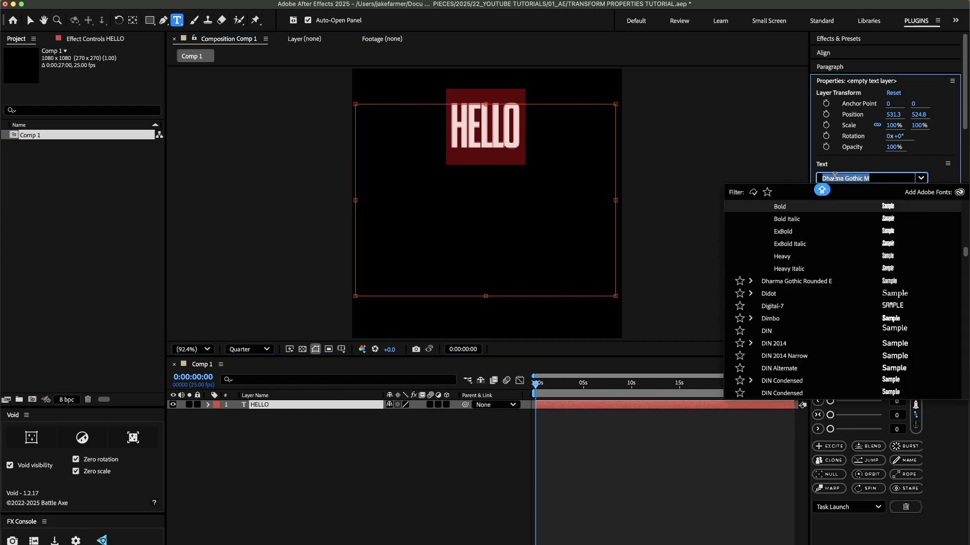
text(HELVE)
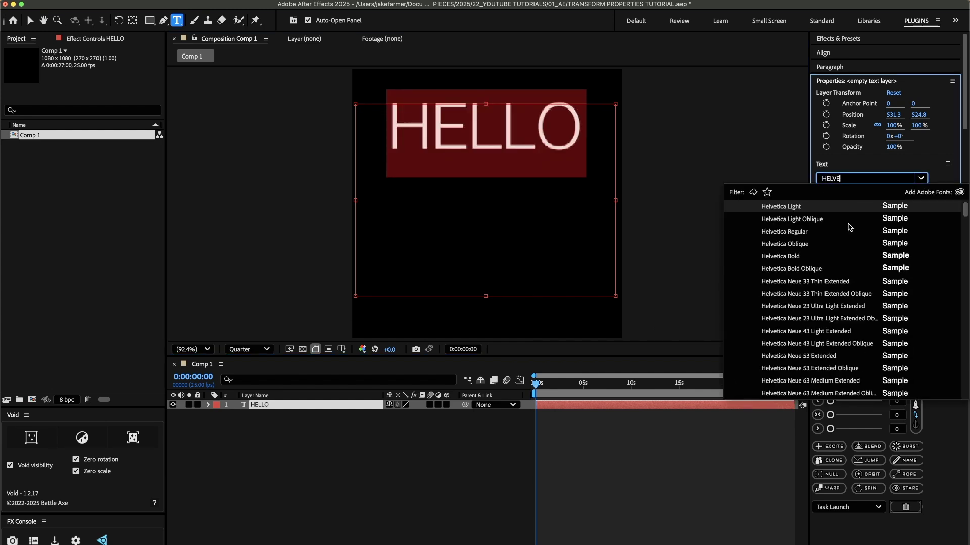
scroll(854, 240, down, 2)
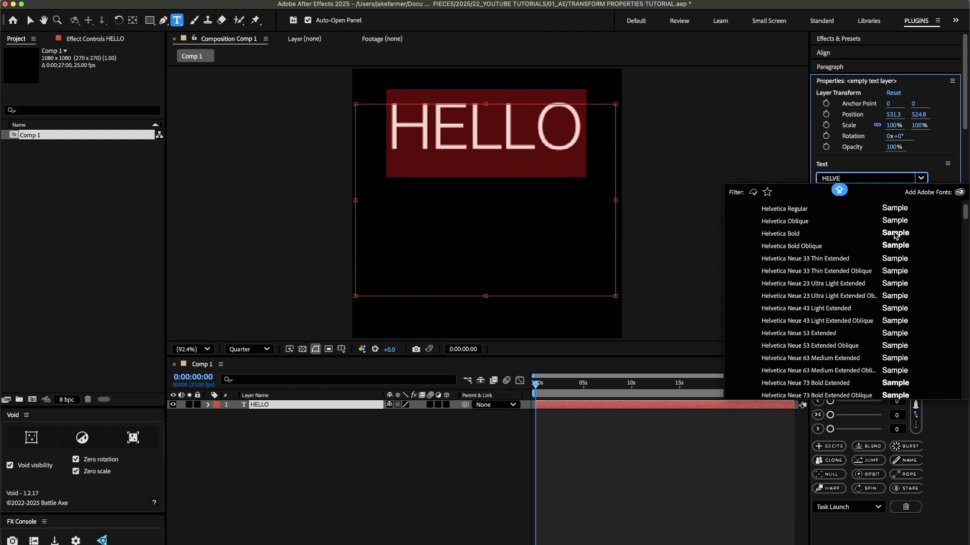
click(893, 235)
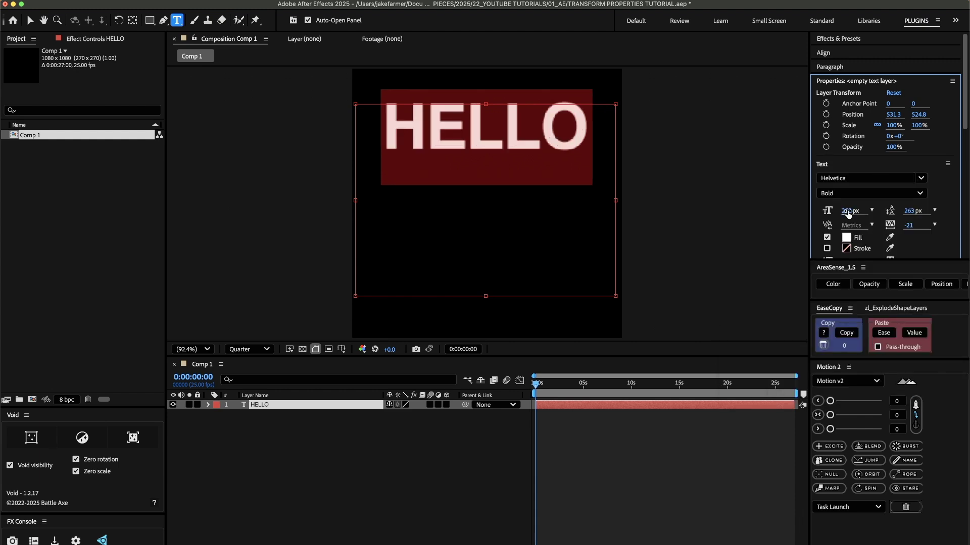
mouse_move(851, 212)
mouse_down()
mouse_move(865, 212)
mouse_move(855, 212)
mouse_up()
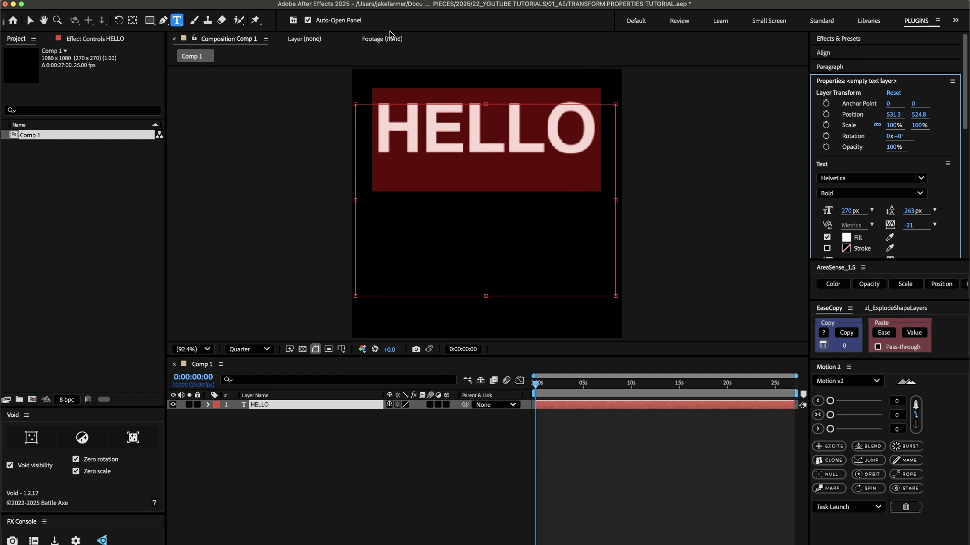
drag(908, 225, 890, 234)
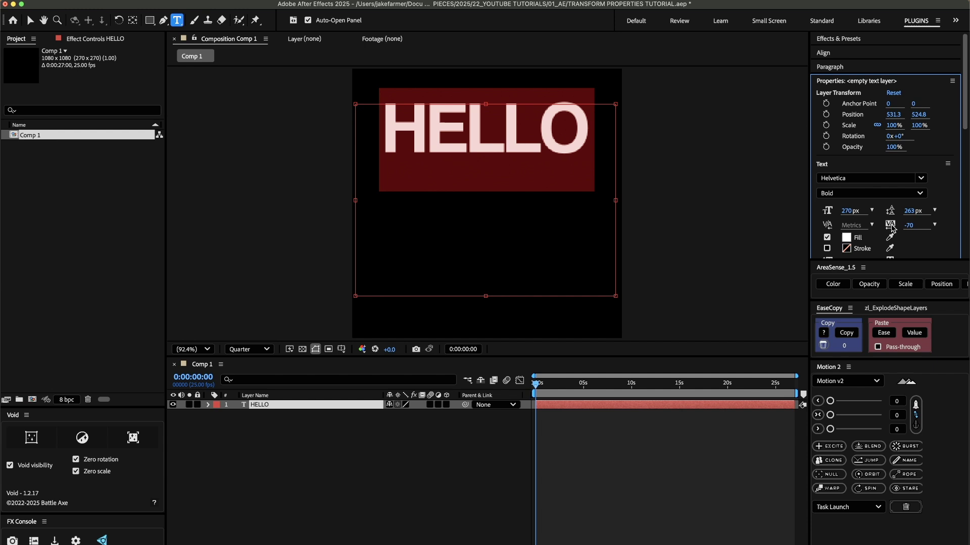
drag(850, 211, 875, 210)
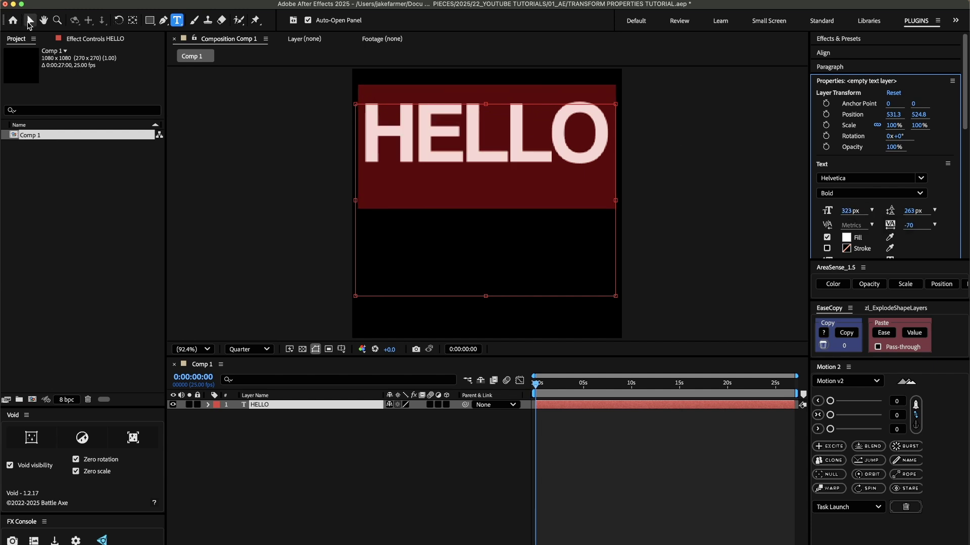
- Move HELLO's anchor point to the middle of the word with the Pan Behind tool
click(30, 21)
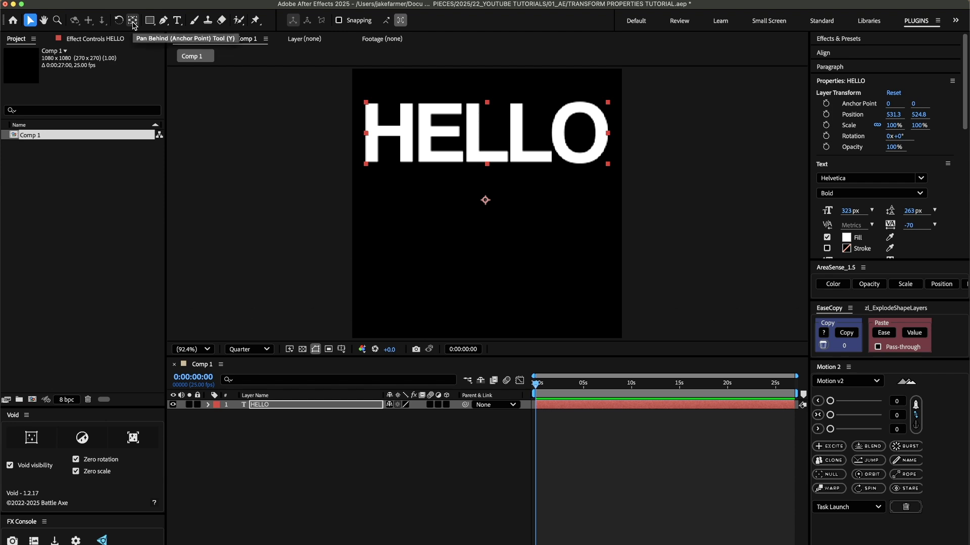
click(133, 22)
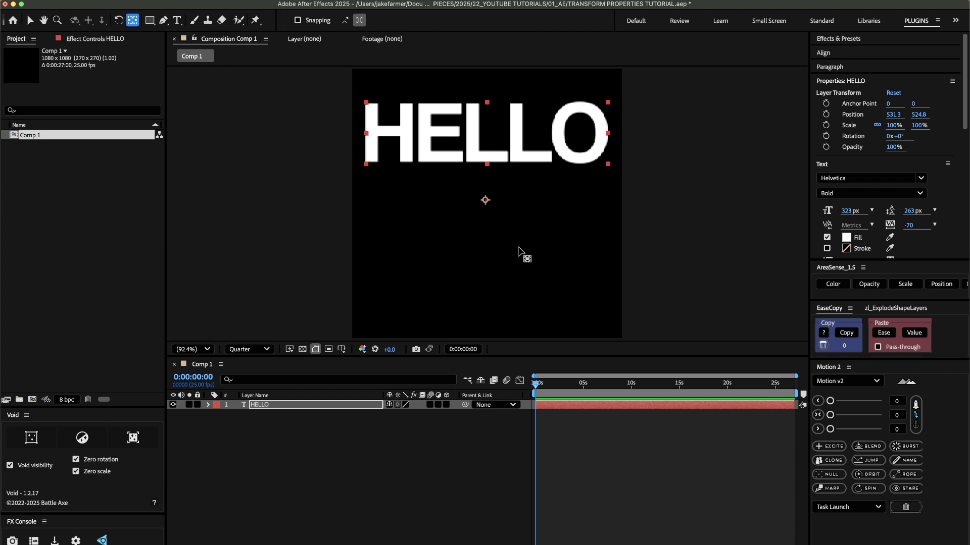
click(485, 202)
drag(485, 201, 487, 132)
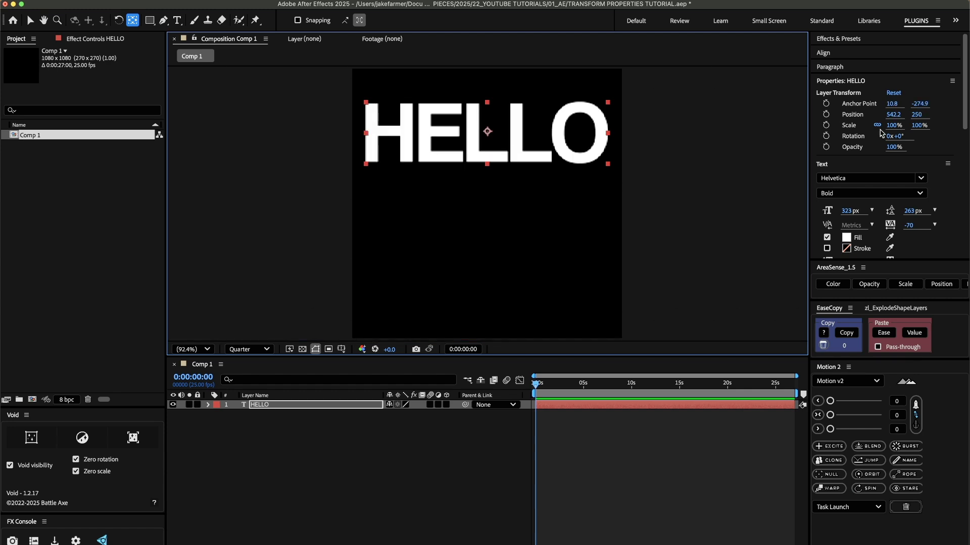
- Centre HELLO horizontally and vertically in the composition and expand the layer's properties
click(873, 55)
click(893, 87)
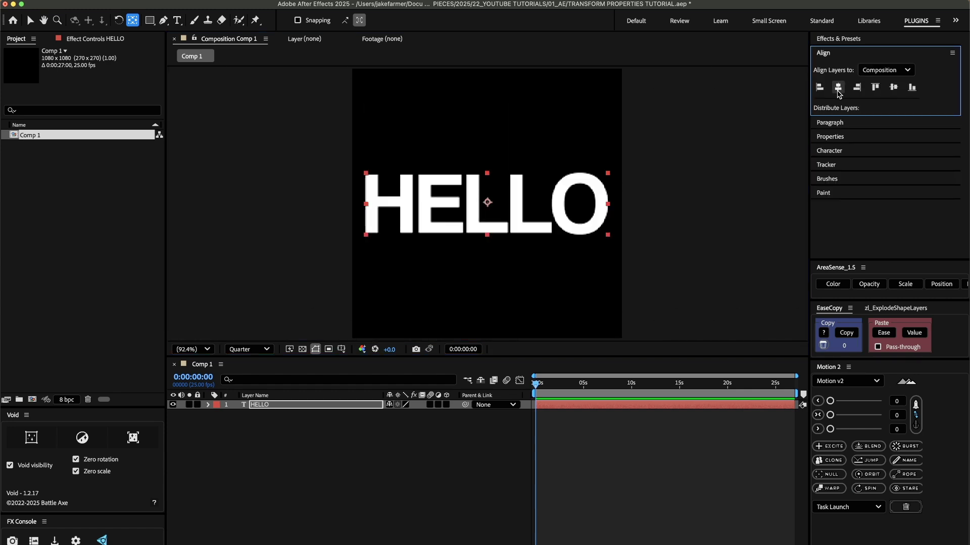
click(838, 86)
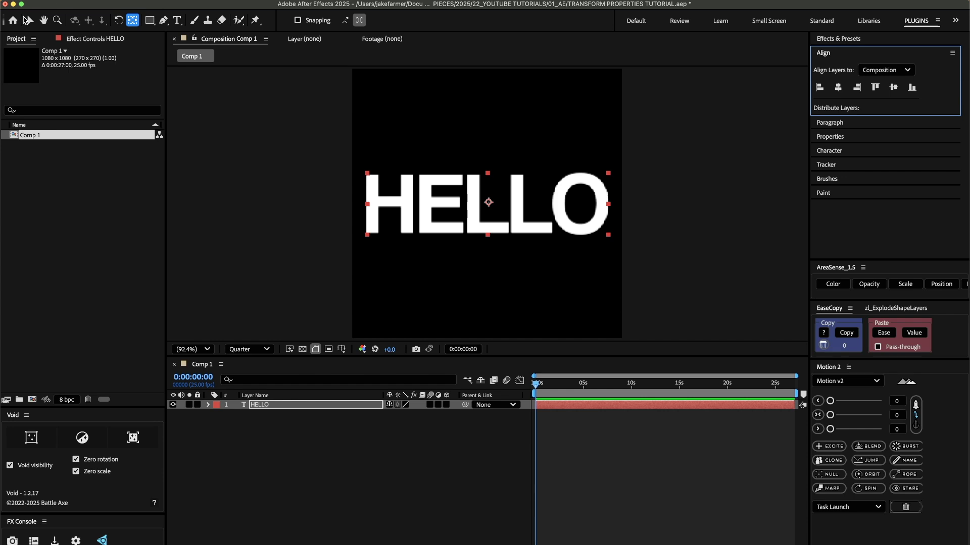
click(29, 21)
click(268, 407)
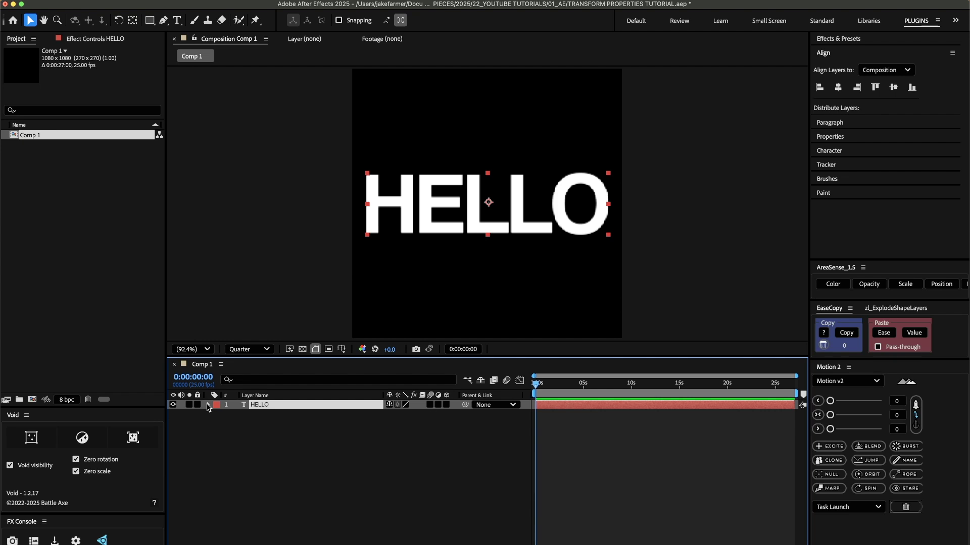
click(208, 405)
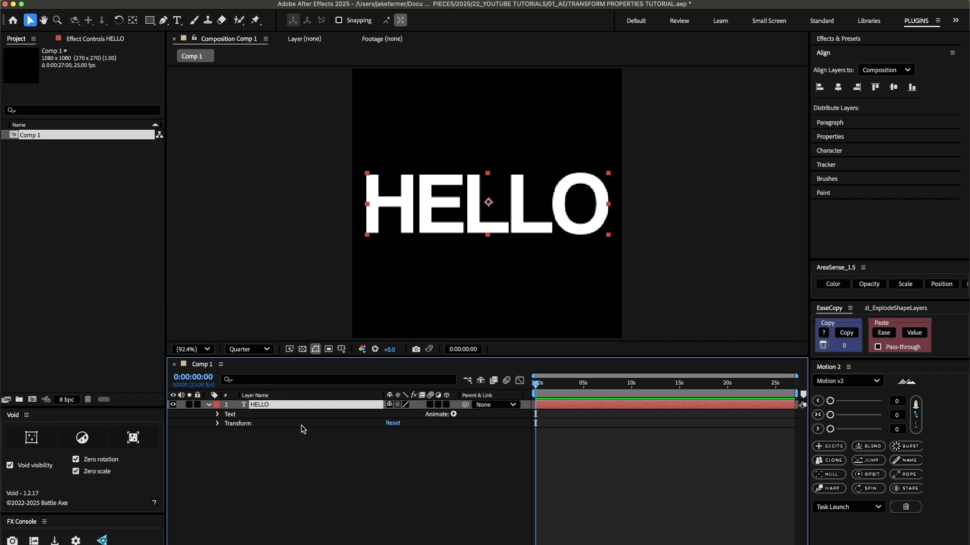
- Add a Scale text animator to the HELLO layer
click(454, 414)
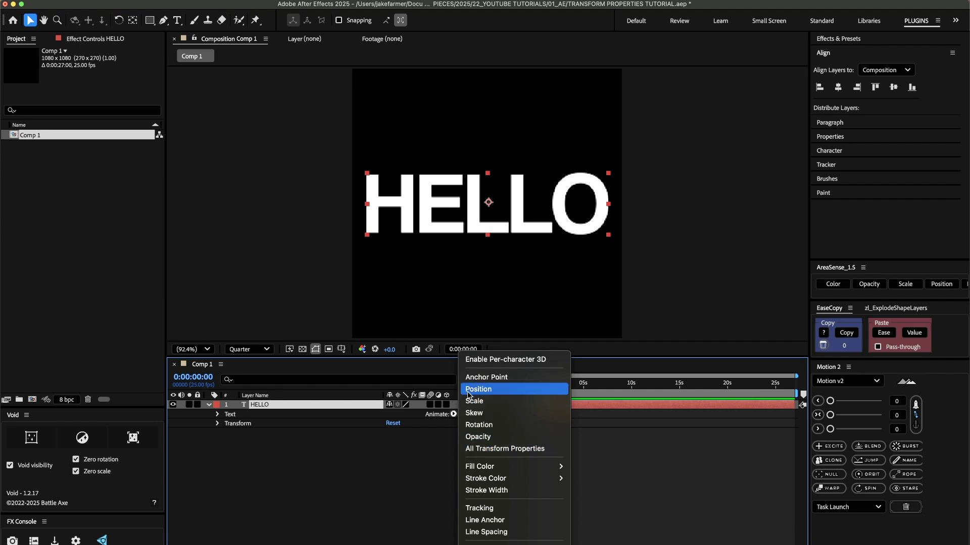
click(475, 404)
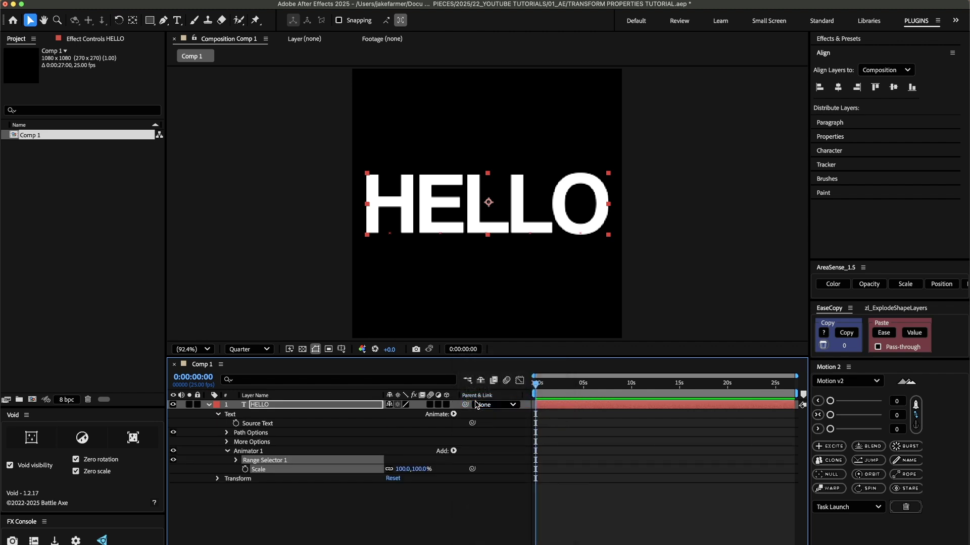
key(F2)
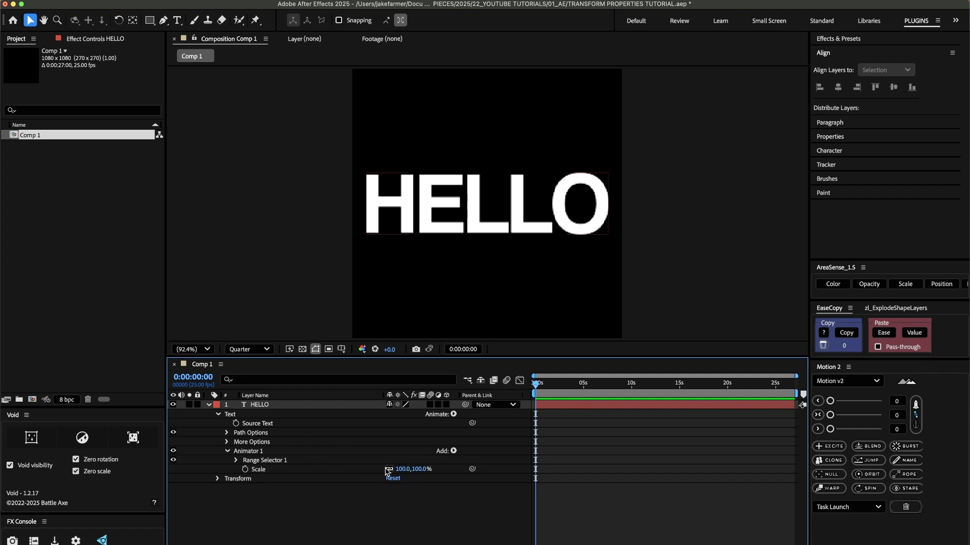
mouse_move(400, 471)
mouse_down()
mouse_move(356, 482)
mouse_move(427, 470)
mouse_move(361, 480)
mouse_move(427, 462)
mouse_move(374, 461)
mouse_move(420, 462)
mouse_move(398, 465)
mouse_up()
key(F2)
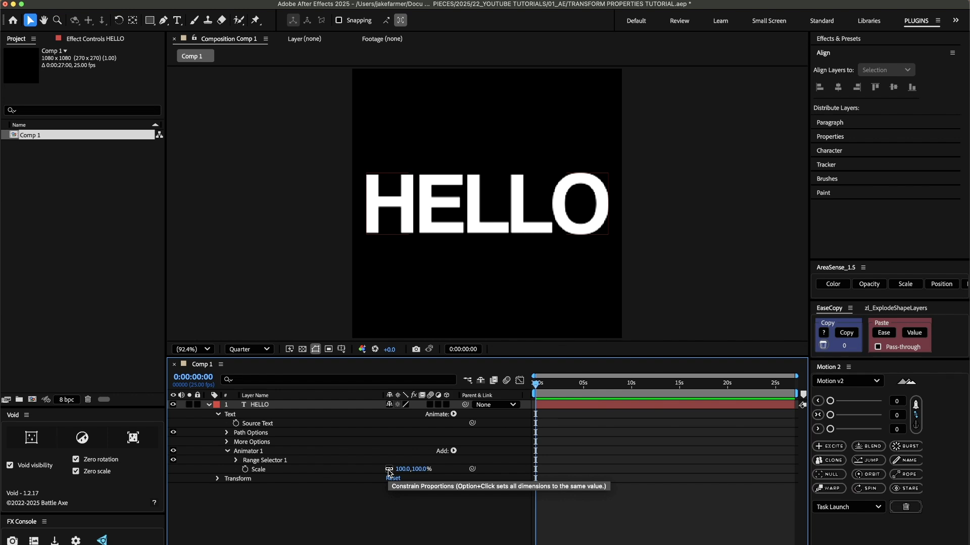
- Unlink the animator's scale proportions and set the vertical scale to 0%
click(388, 471)
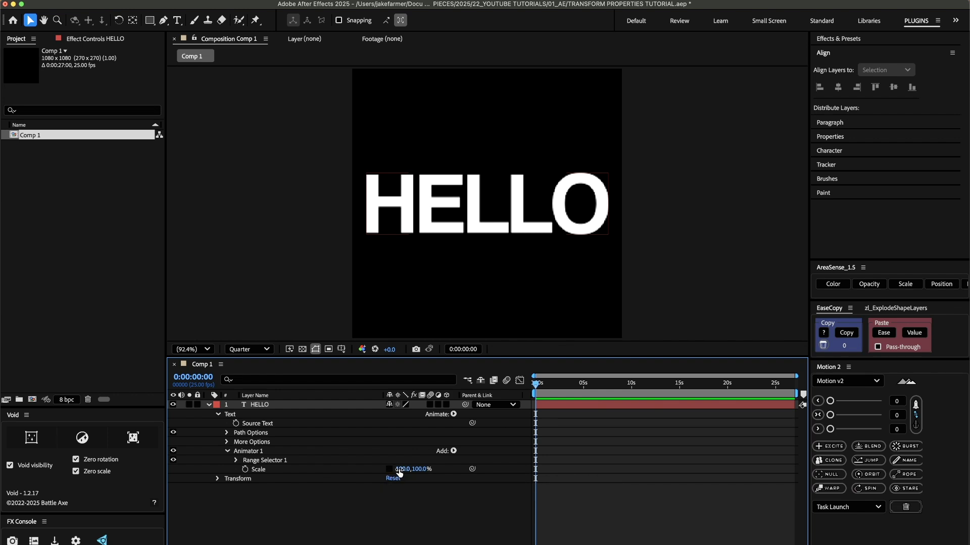
click(423, 470)
text(0)
key(Return)
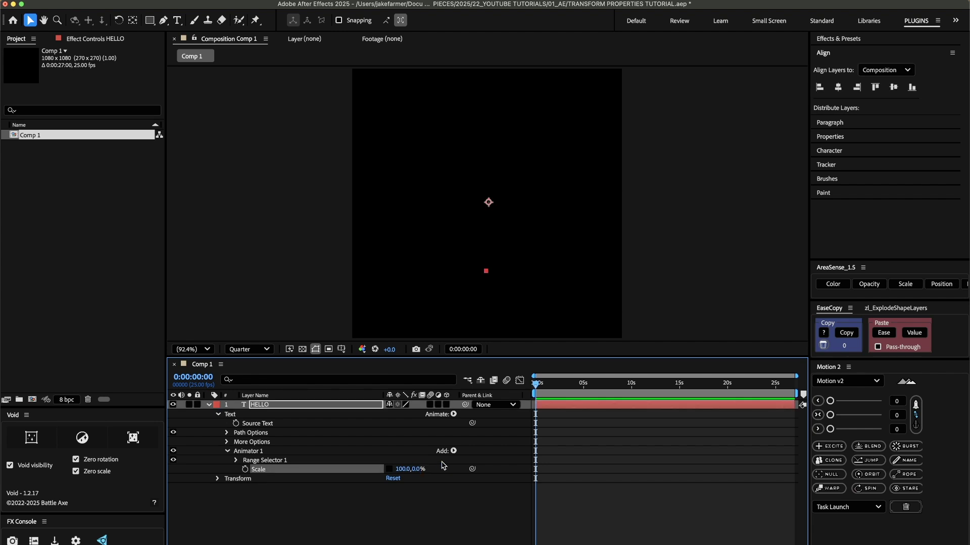
- Show Range Selector 1 and set a starting Offset keyframe at -100%
click(417, 471)
key(Return)
click(235, 461)
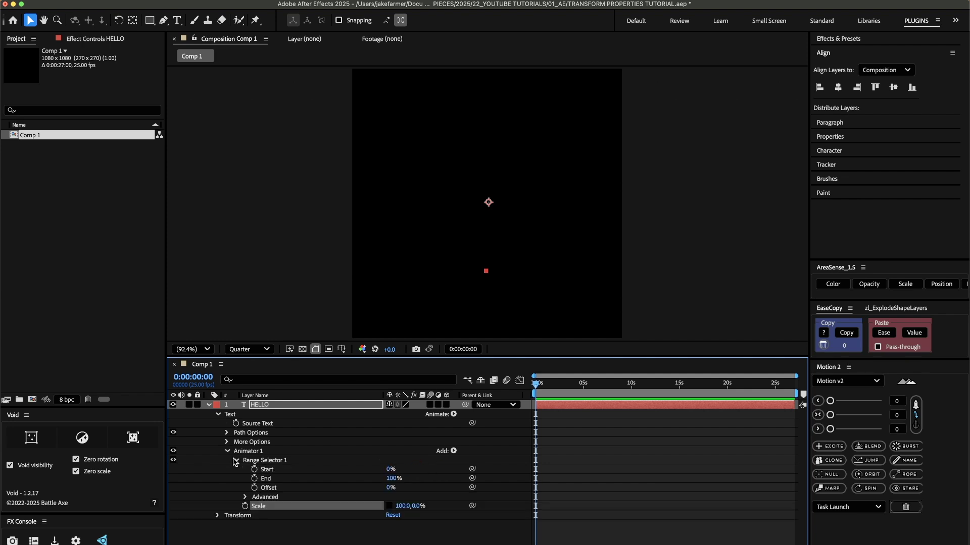
mouse_move(389, 487)
mouse_down()
mouse_move(459, 488)
mouse_move(318, 488)
mouse_move(454, 487)
mouse_move(374, 484)
mouse_move(447, 480)
mouse_move(392, 489)
mouse_up()
click(392, 487)
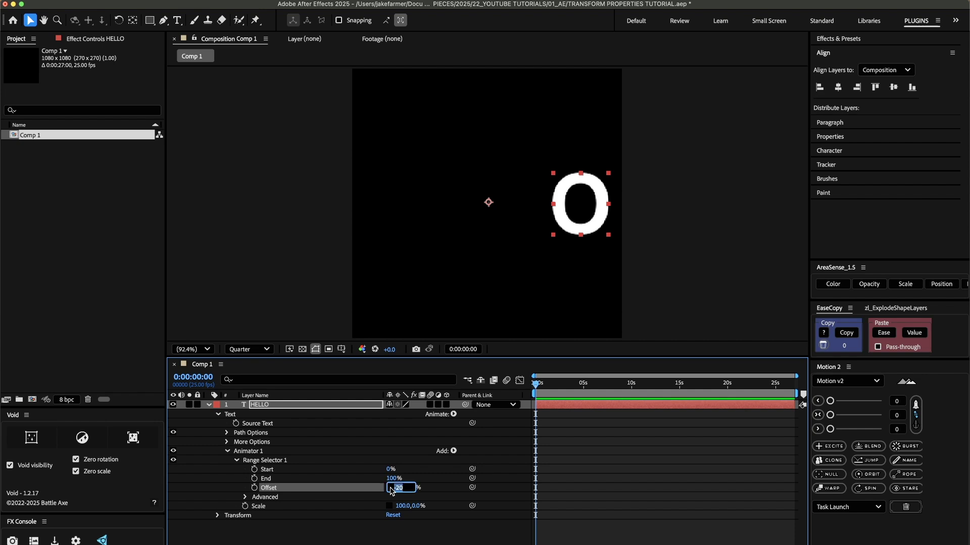
text(0)
key(Return)
key(super+v)
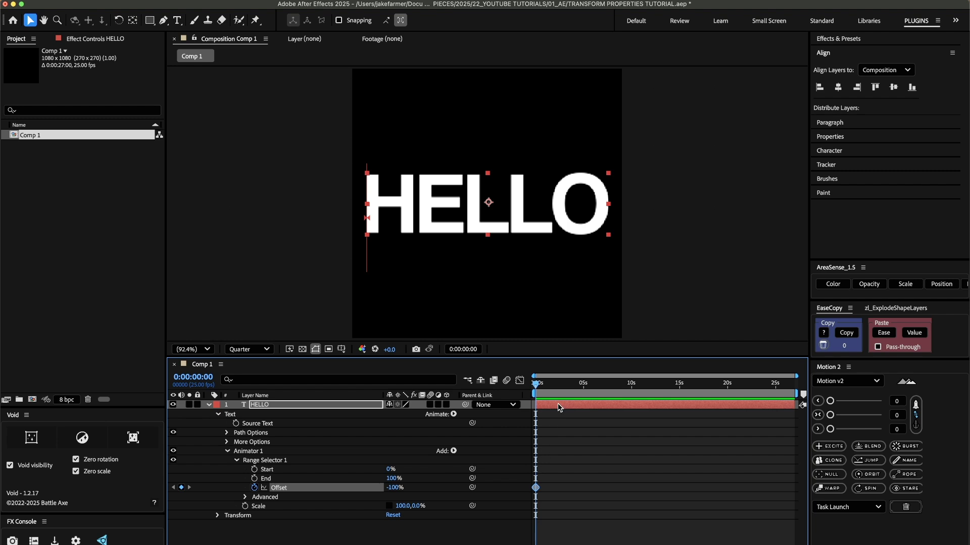
- At 0:00:01:00 keyframe the Offset at 100% and scrub to check the reveal
click(583, 385)
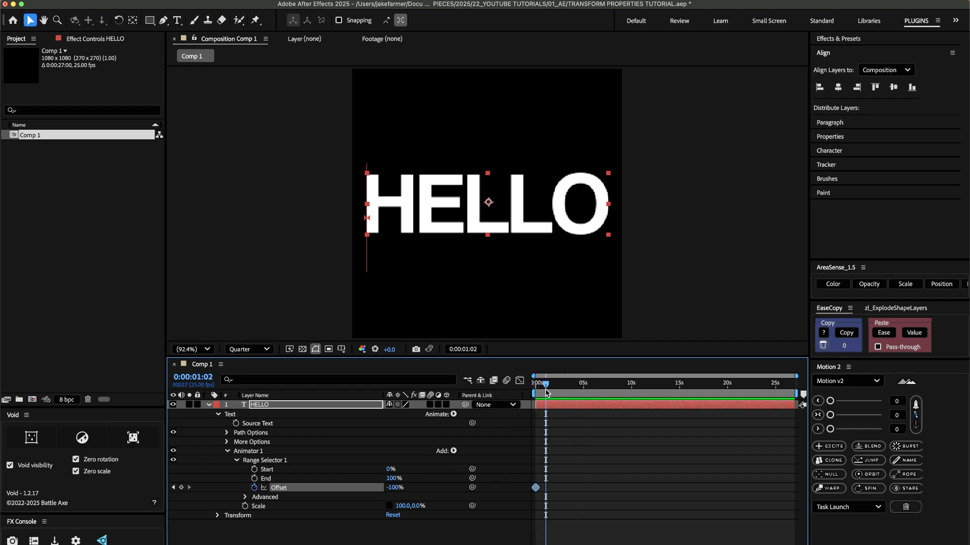
key(=)
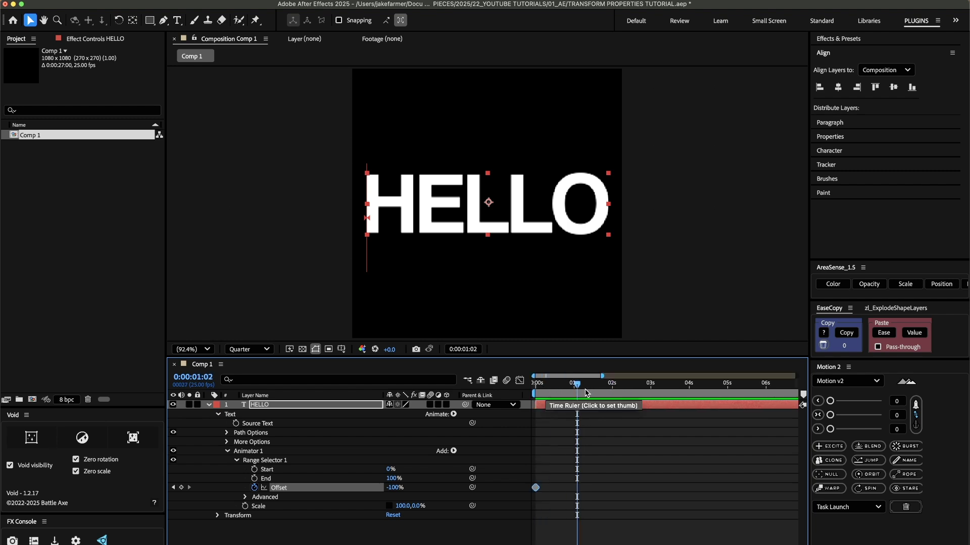
drag(585, 393, 574, 392)
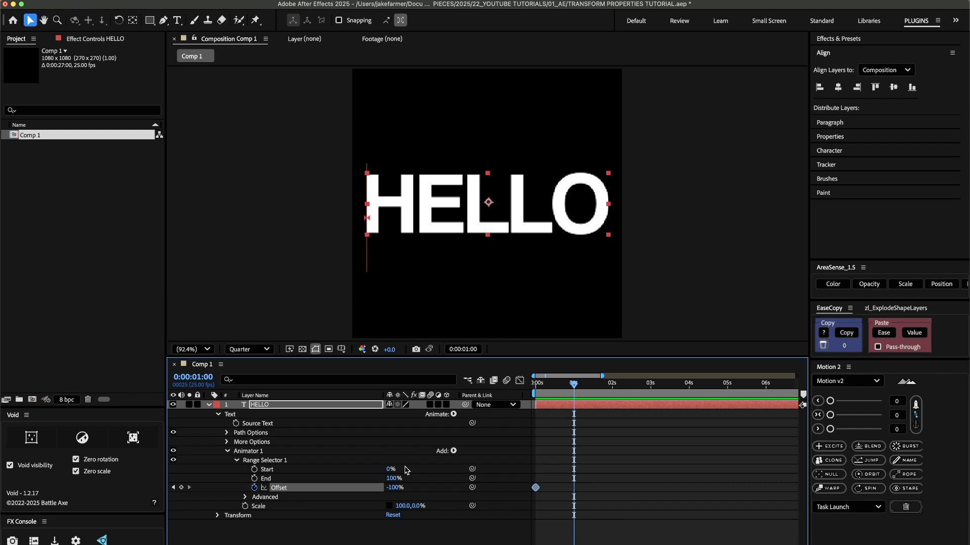
drag(389, 493, 379, 494)
click(391, 487)
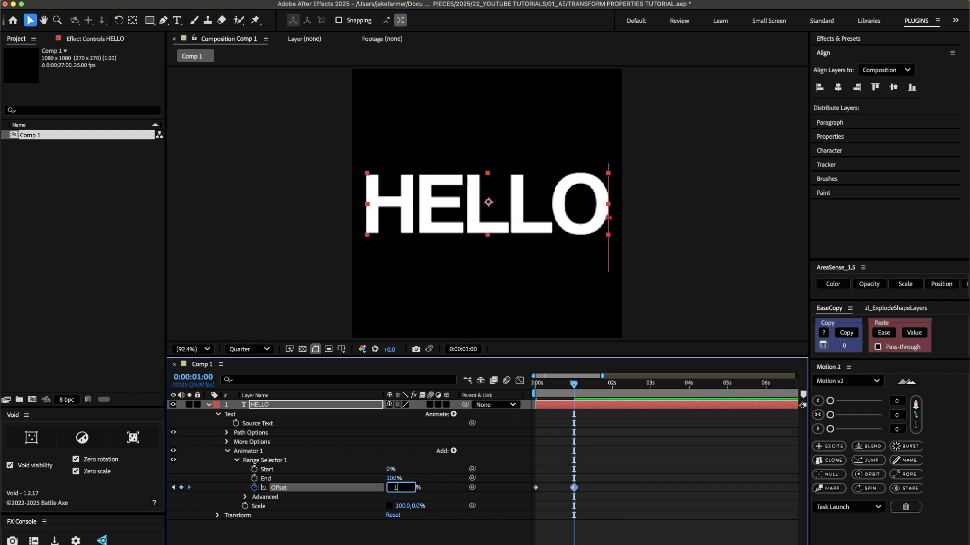
key(Return)
drag(545, 384, 573, 399)
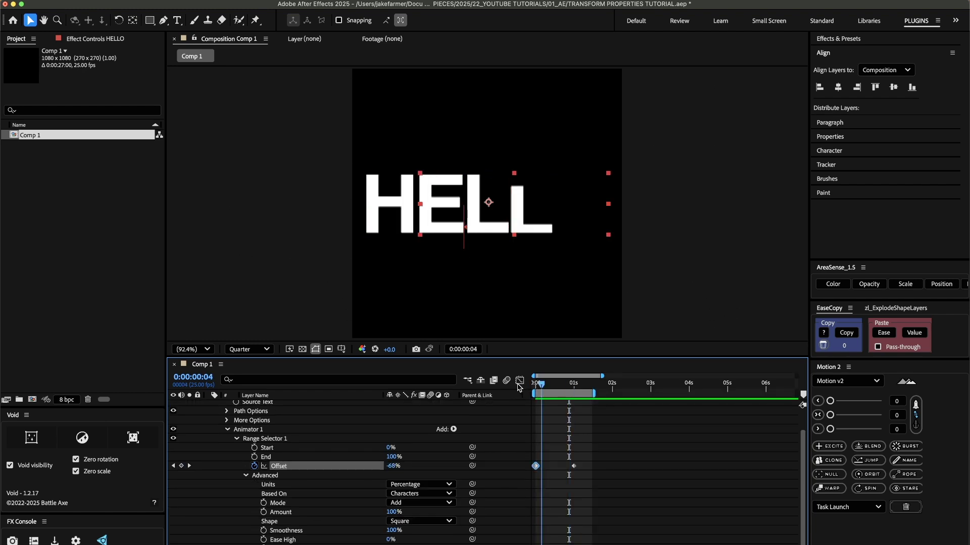
- Set Animator 1's range selector Shape to Smooth in the Advanced settings
key(Home)
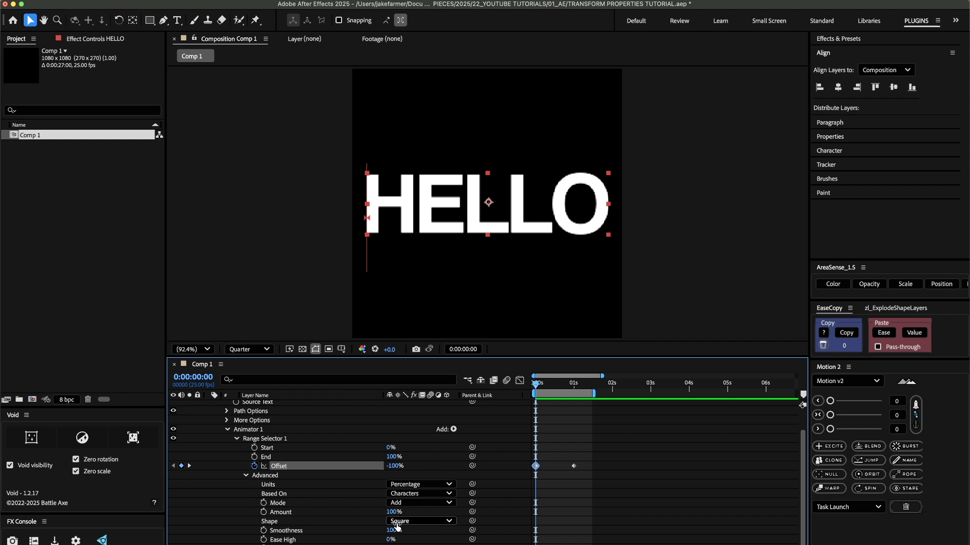
click(246, 475)
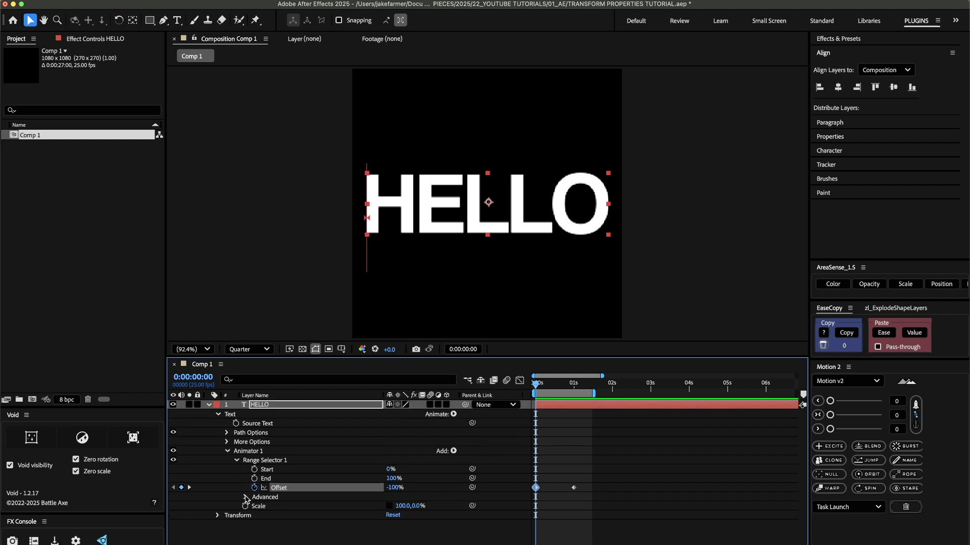
click(237, 460)
click(237, 460)
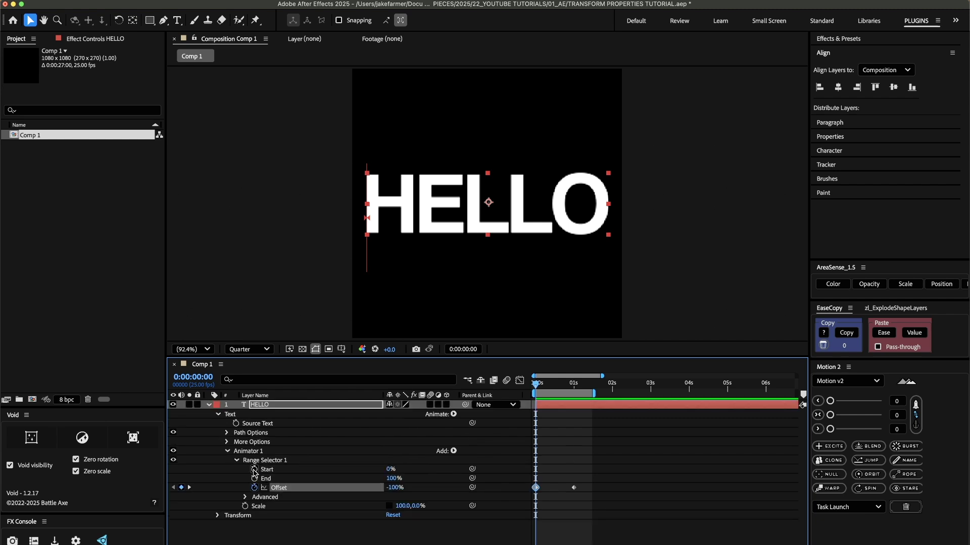
click(245, 498)
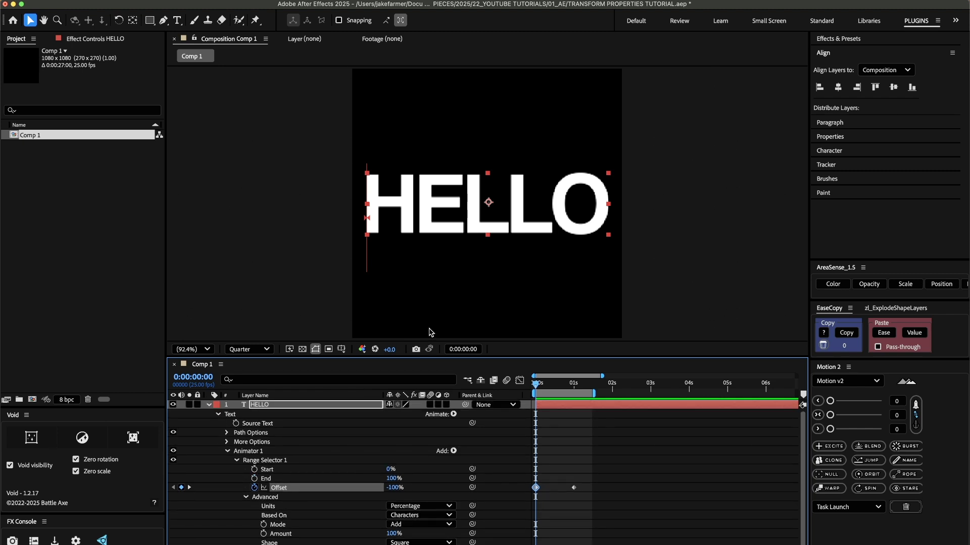
drag(414, 357, 414, 331)
drag(551, 285, 551, 278)
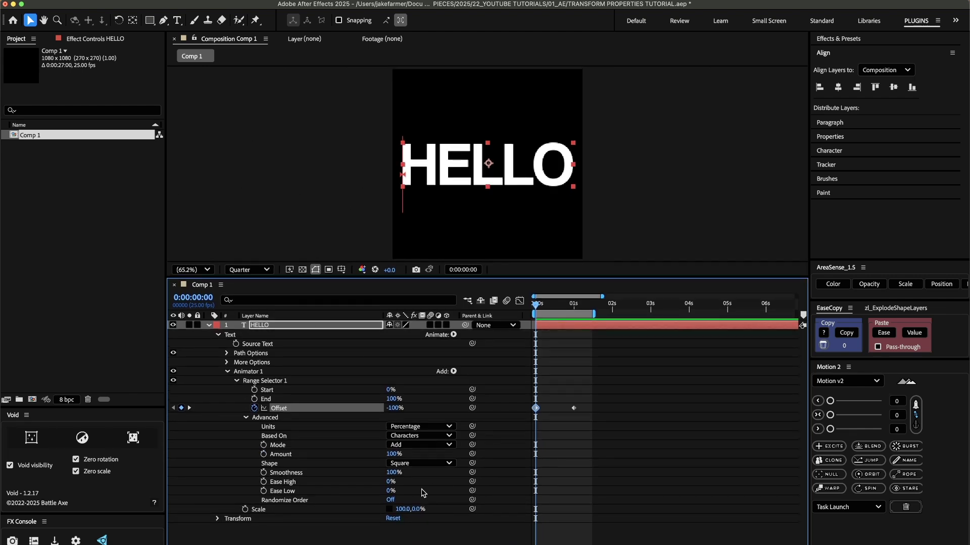
click(413, 464)
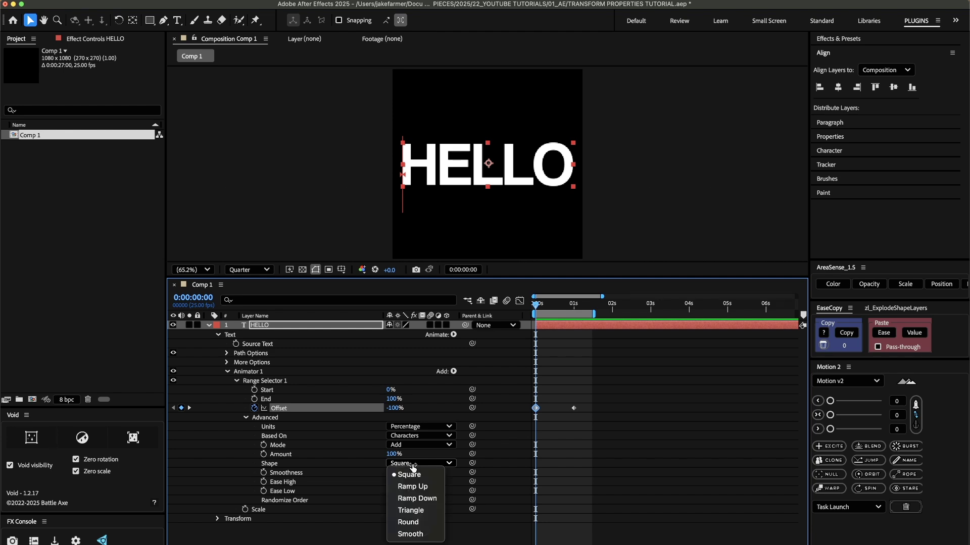
click(409, 534)
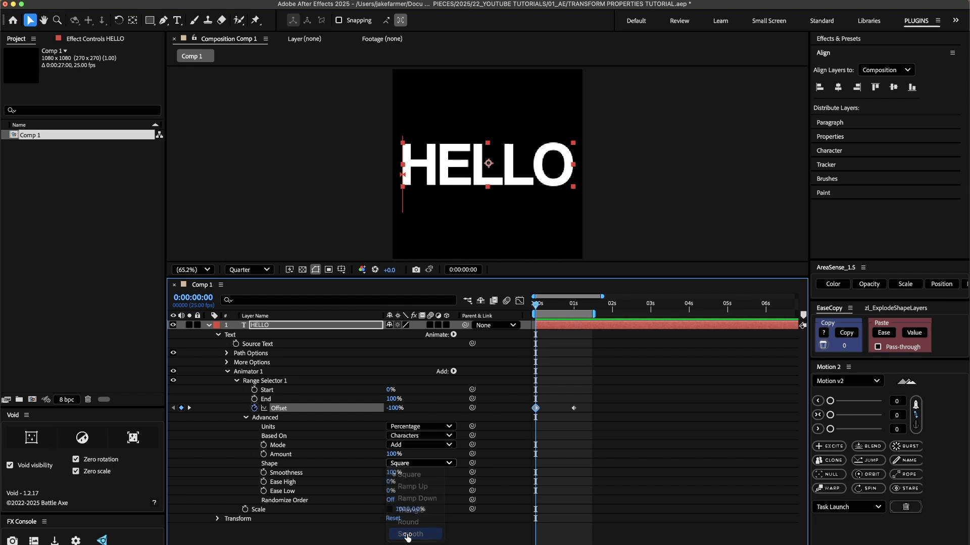
- Preview the reveal and change the starting Offset keyframe to -35%
click(575, 448)
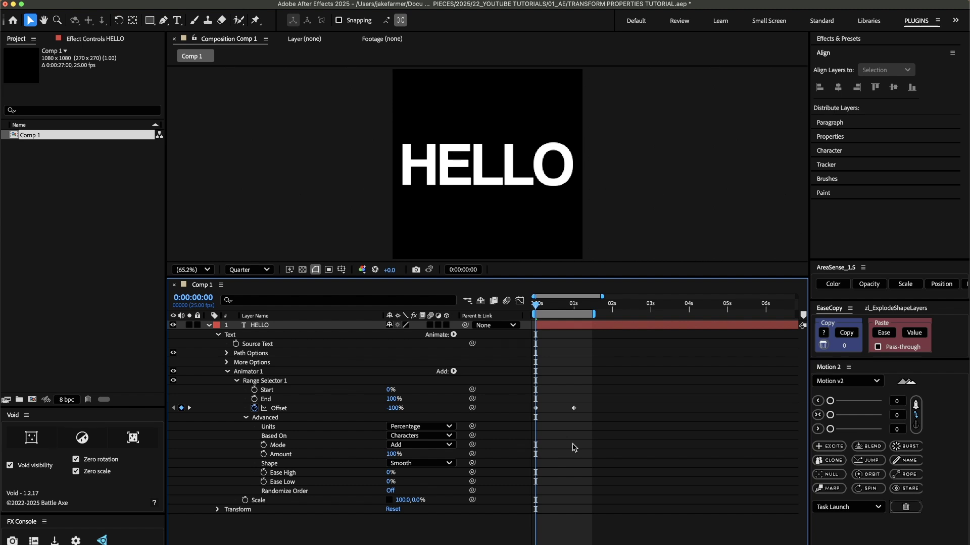
key(space)
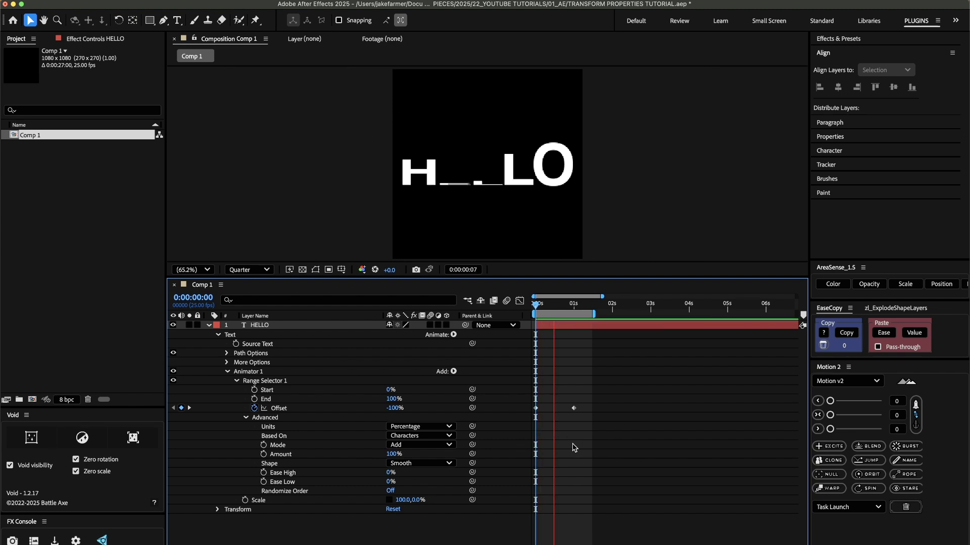
key(space)
key(space)
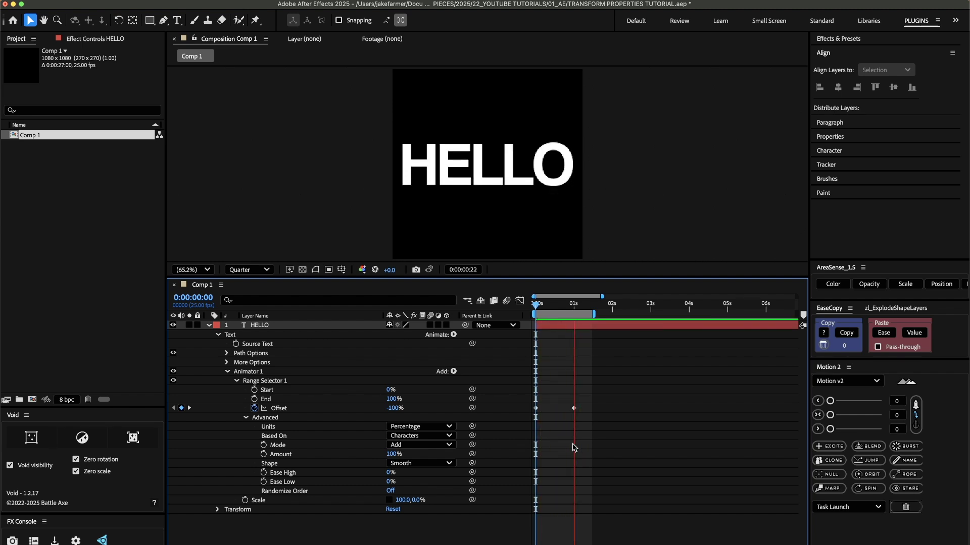
drag(392, 408, 376, 412)
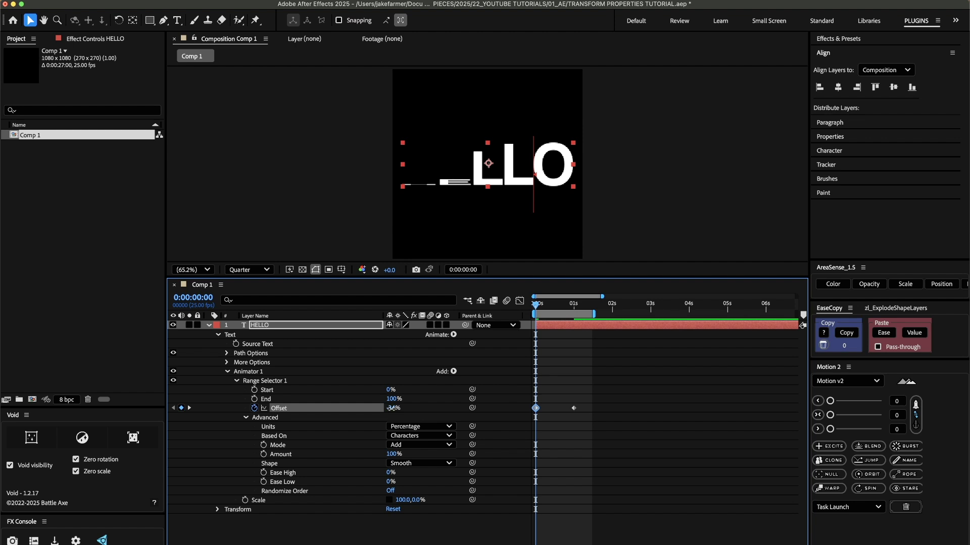
click(392, 408)
text(-35)
key(Return)
click(227, 372)
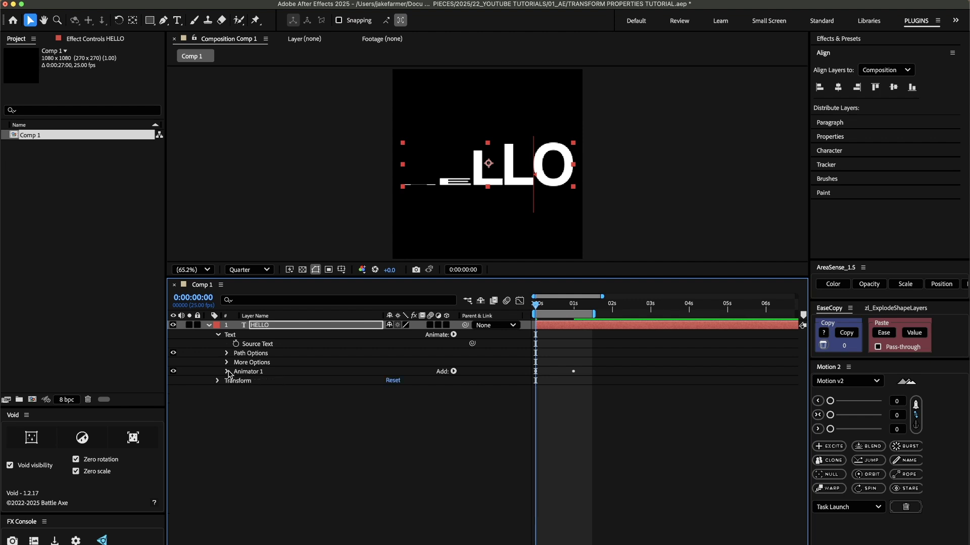
click(454, 336)
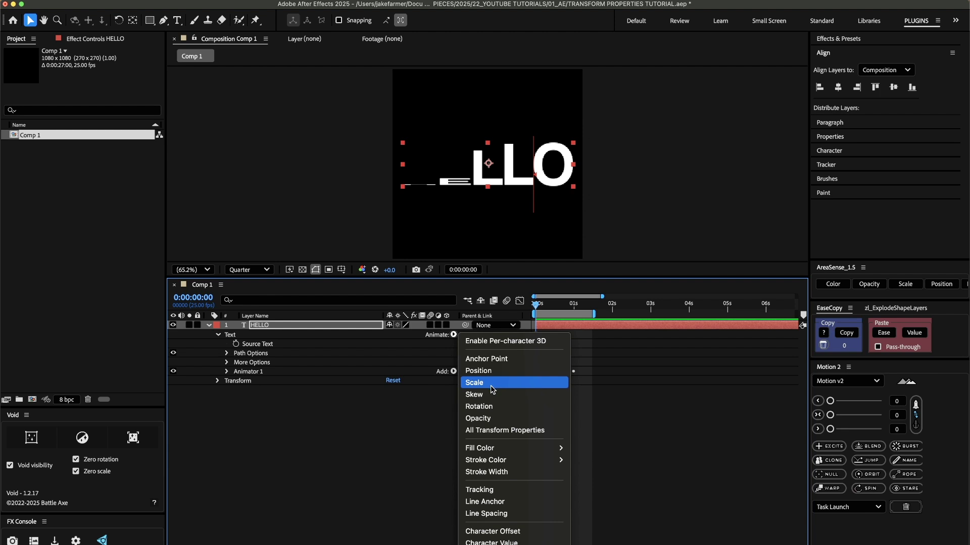
- Remove the Opacity property mistakenly added to Animator 1
click(486, 419)
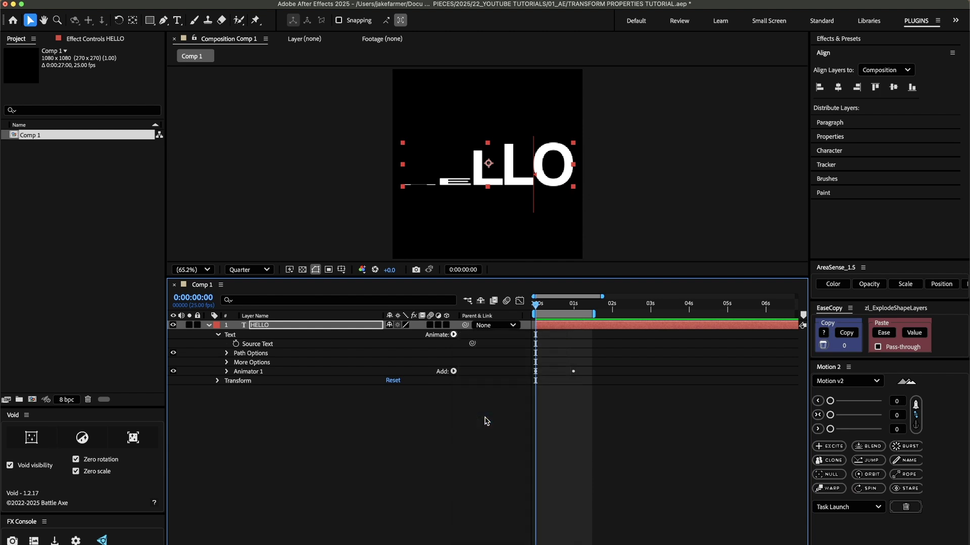
click(454, 335)
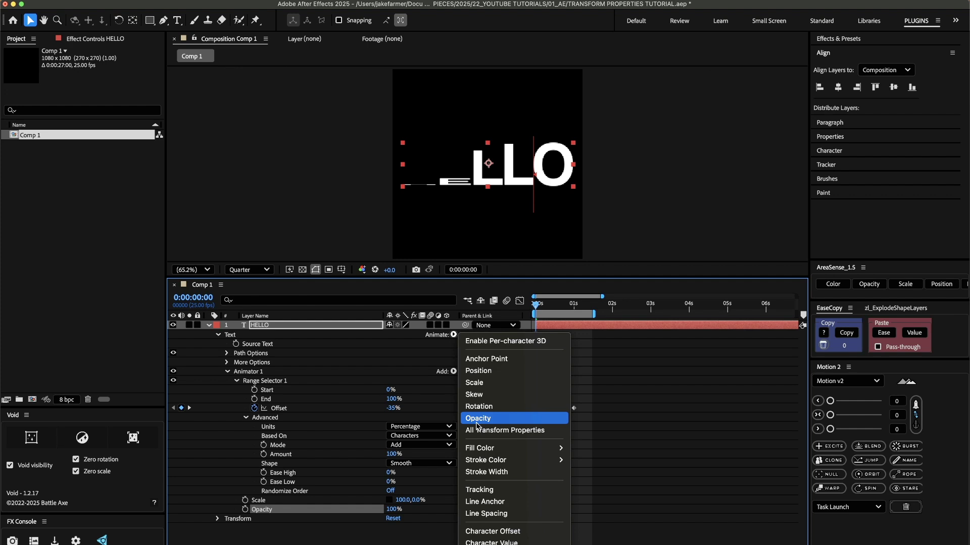
key(Escape)
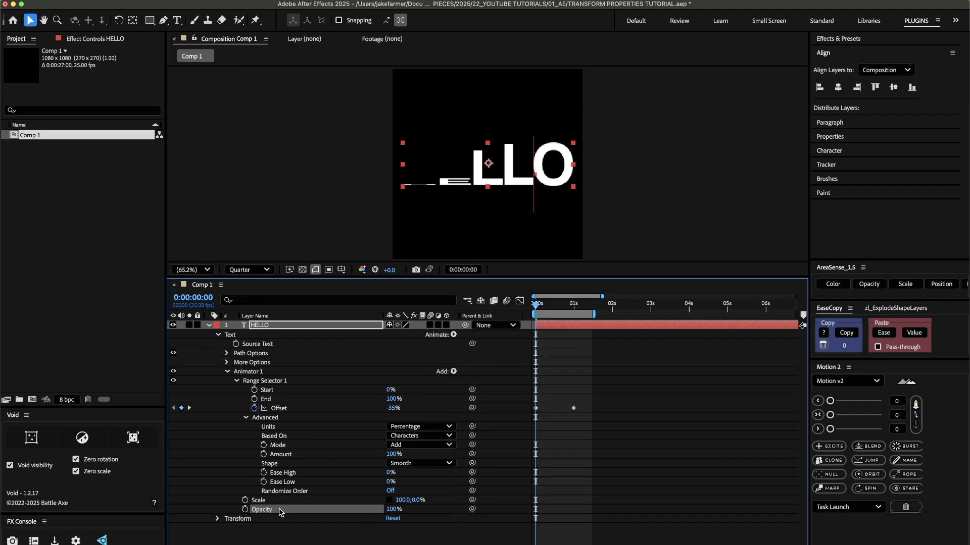
key(Delete)
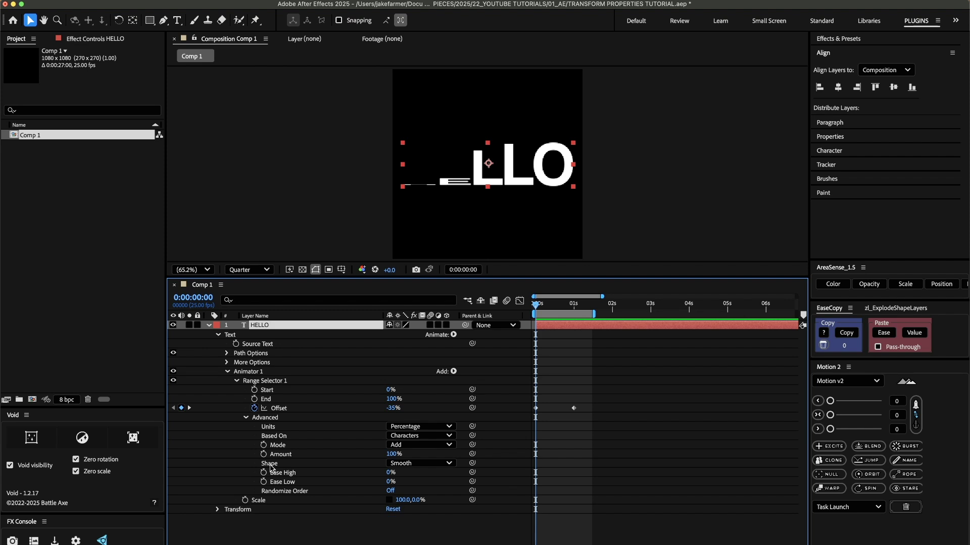
click(226, 372)
click(220, 455)
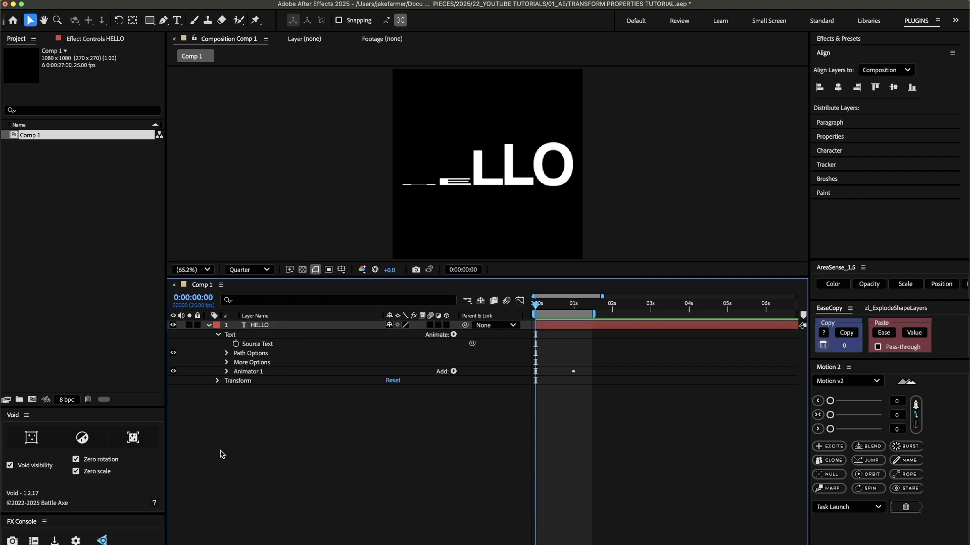
- Add a second animator with Opacity 0% and expand its Range Selector 1
click(453, 334)
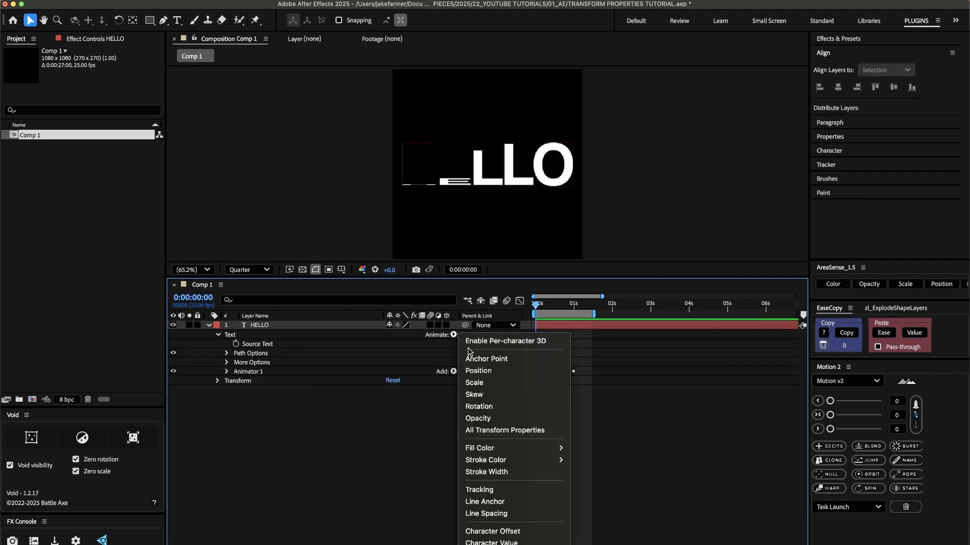
click(483, 419)
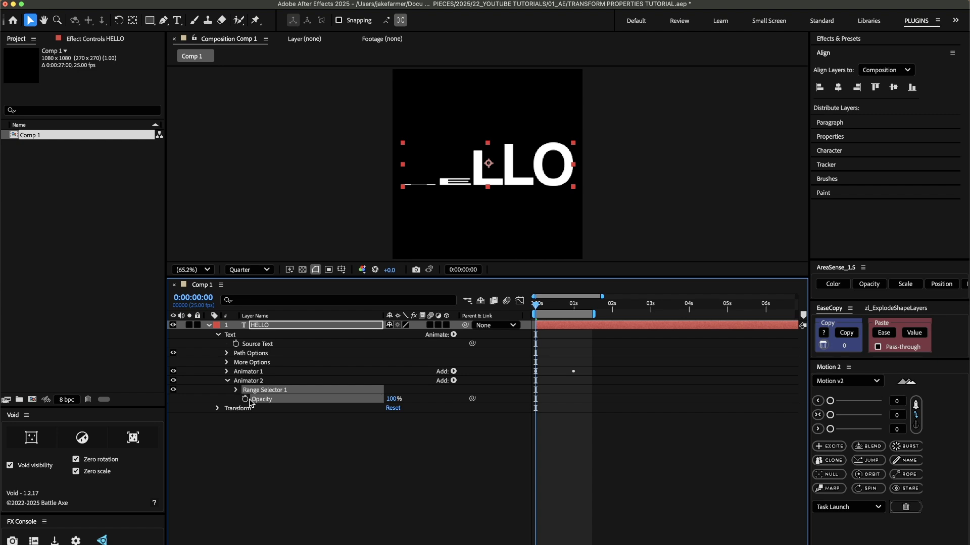
click(392, 399)
text(0)
key(Return)
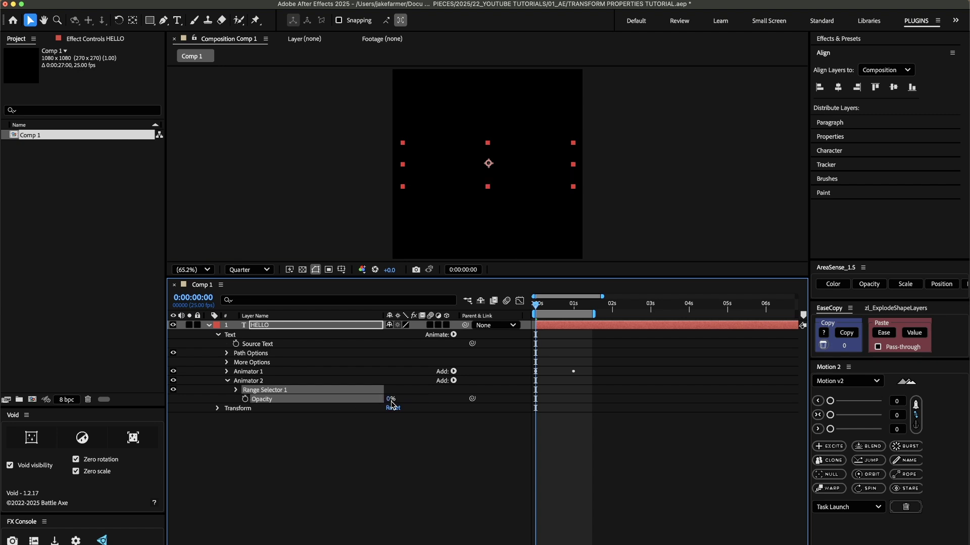
click(237, 391)
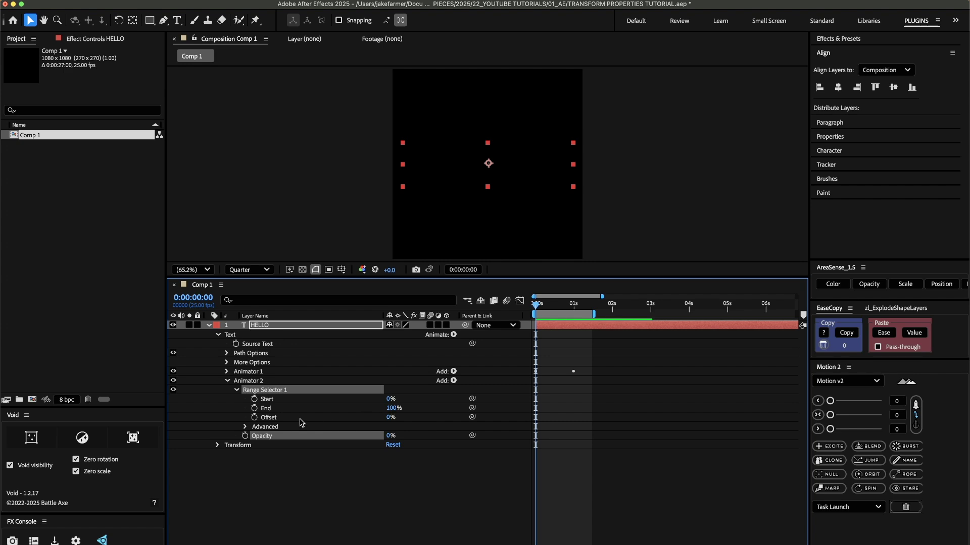
- Keyframe Animator 2's Offset at 0% at the start and 100% at frame 13
click(255, 418)
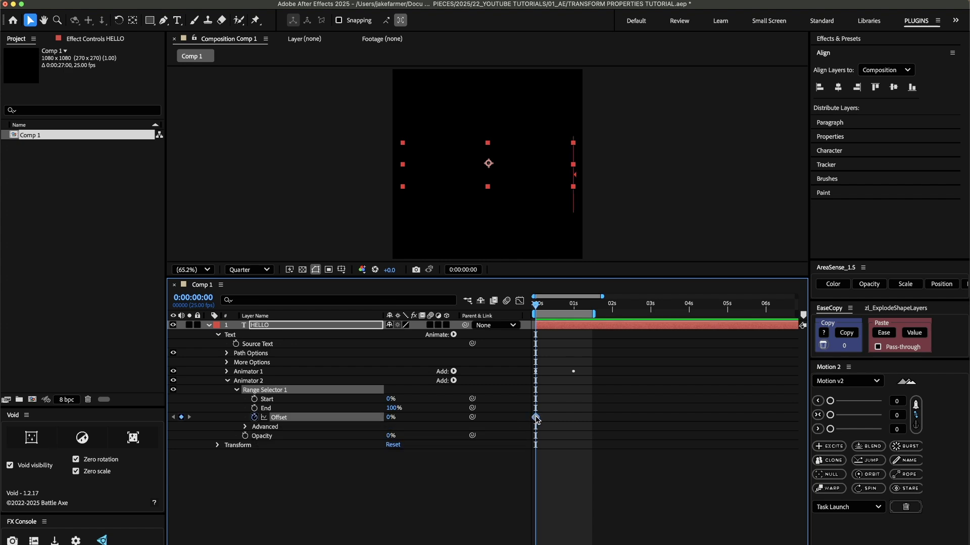
mouse_move(536, 420)
key(equal)
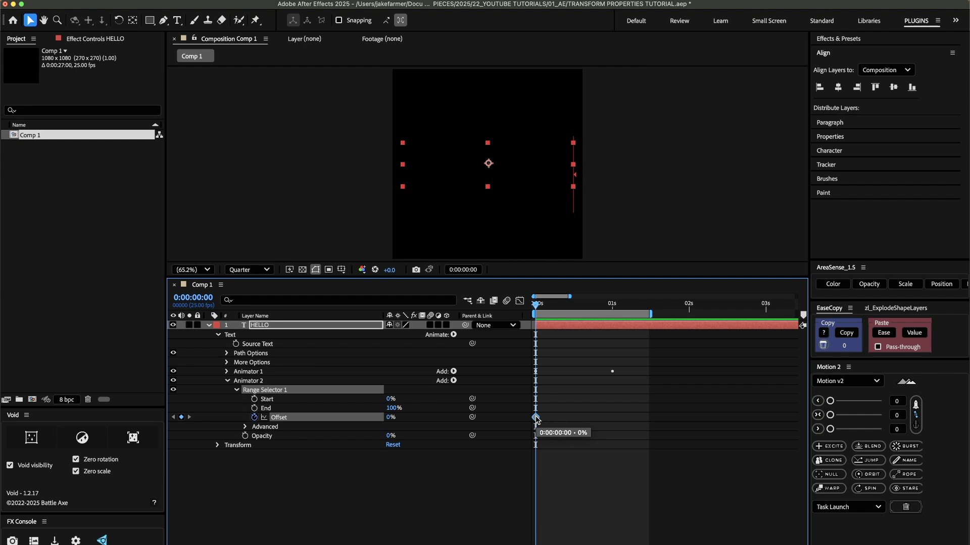
key(u)
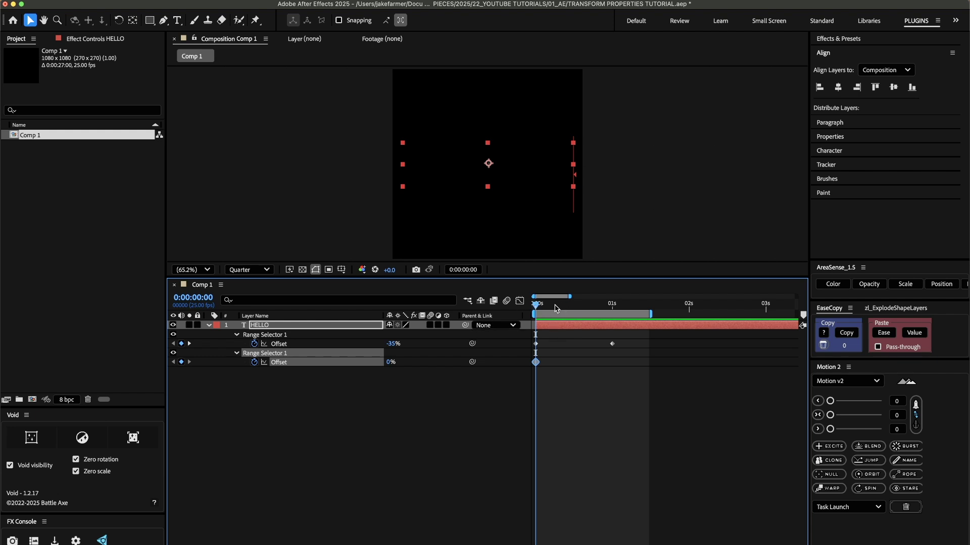
click(577, 309)
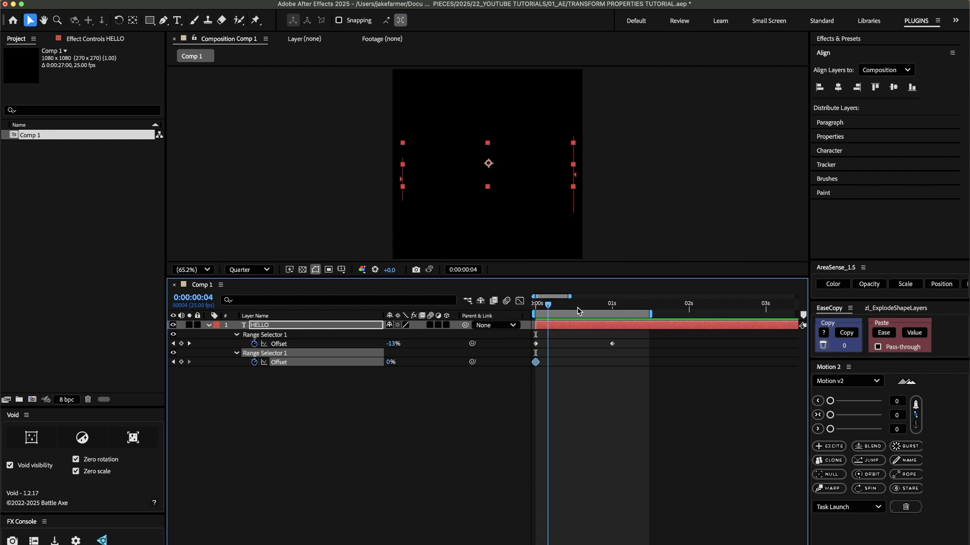
drag(578, 310, 575, 310)
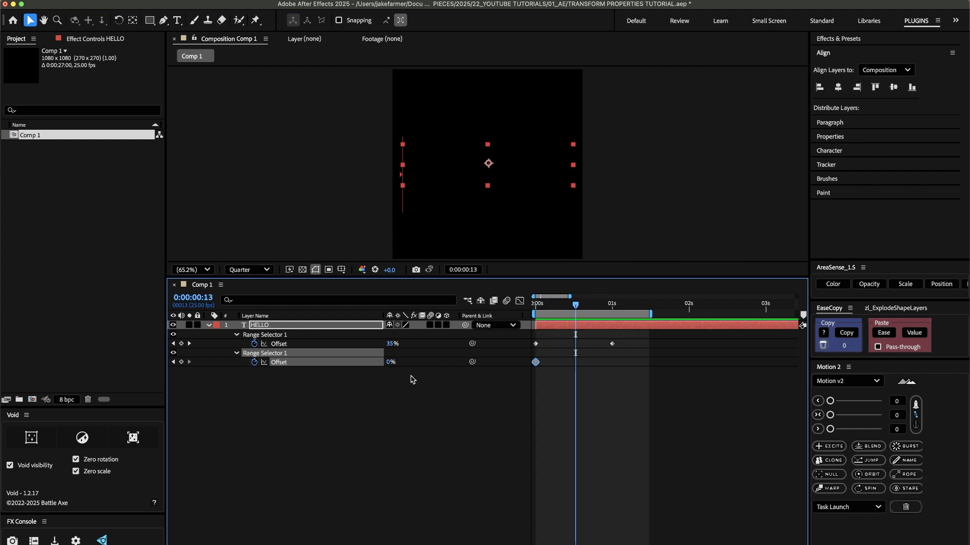
click(390, 362)
text(10)
key(Return)
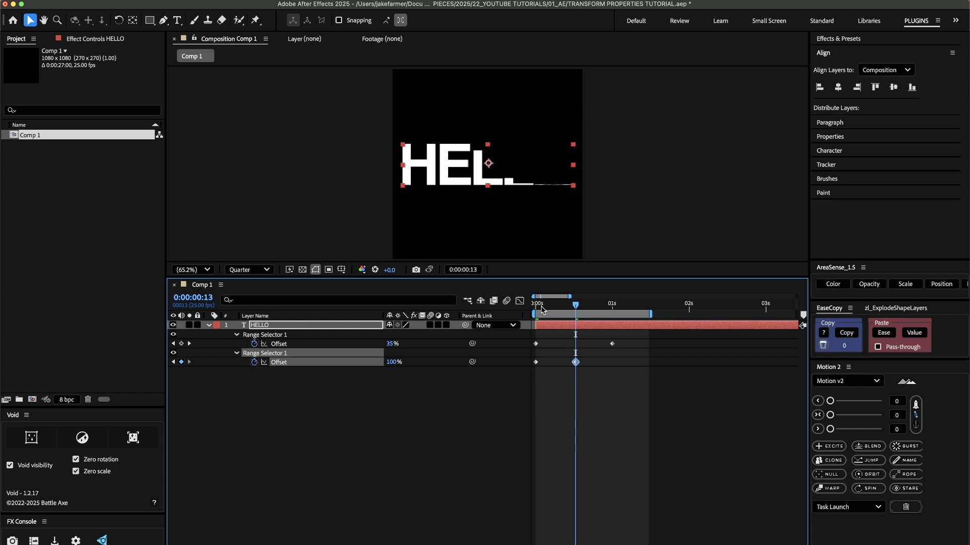
- Preview the reveal, then drag the 100% Offset keyframe later to about frame 16
click(534, 306)
key(space)
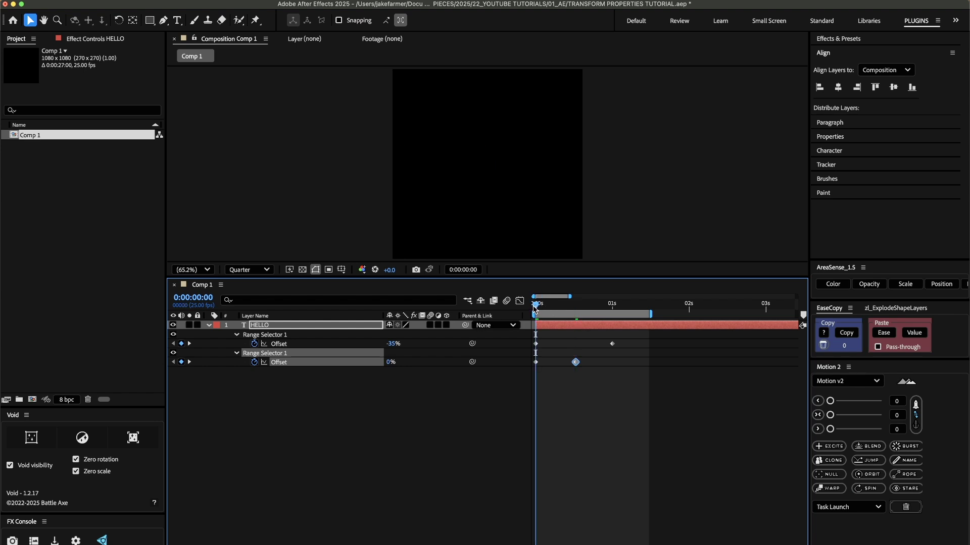
key(space)
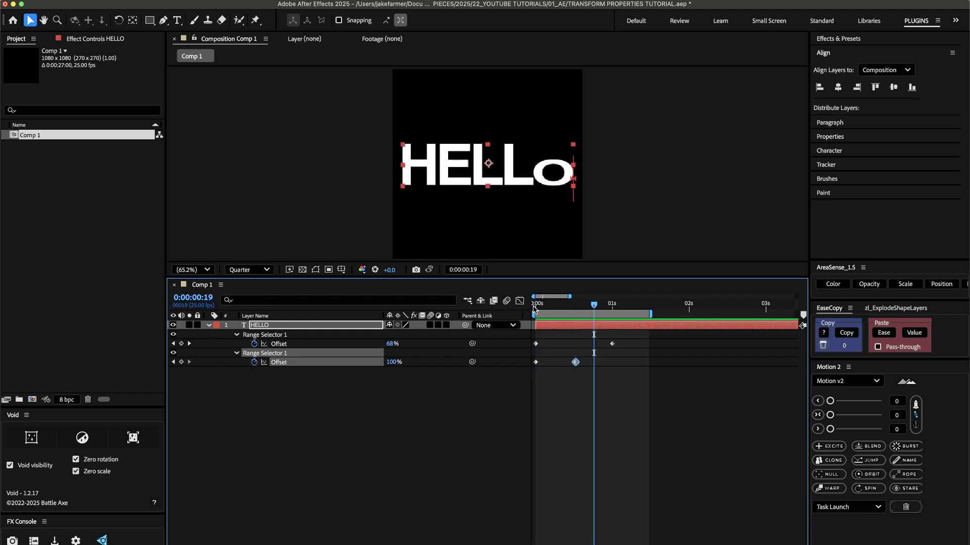
click(536, 308)
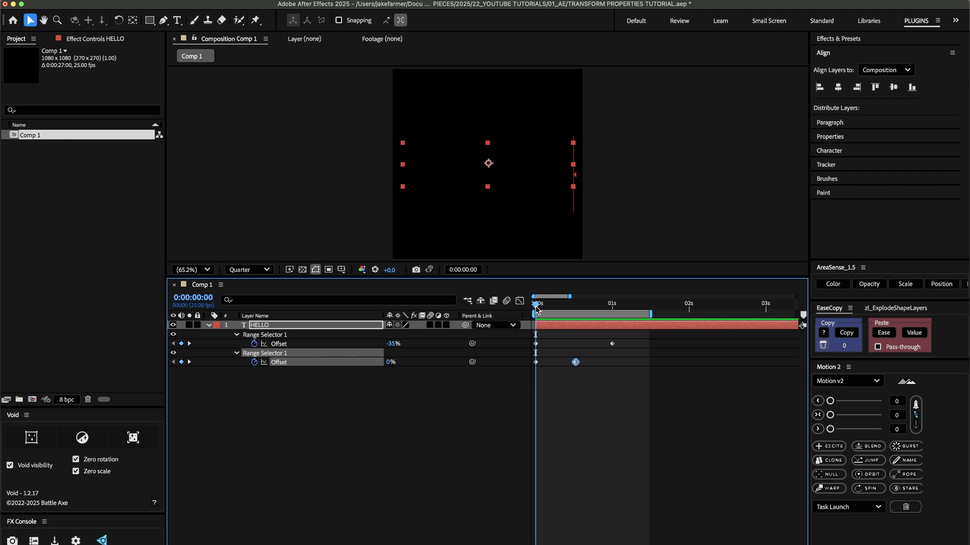
key(space)
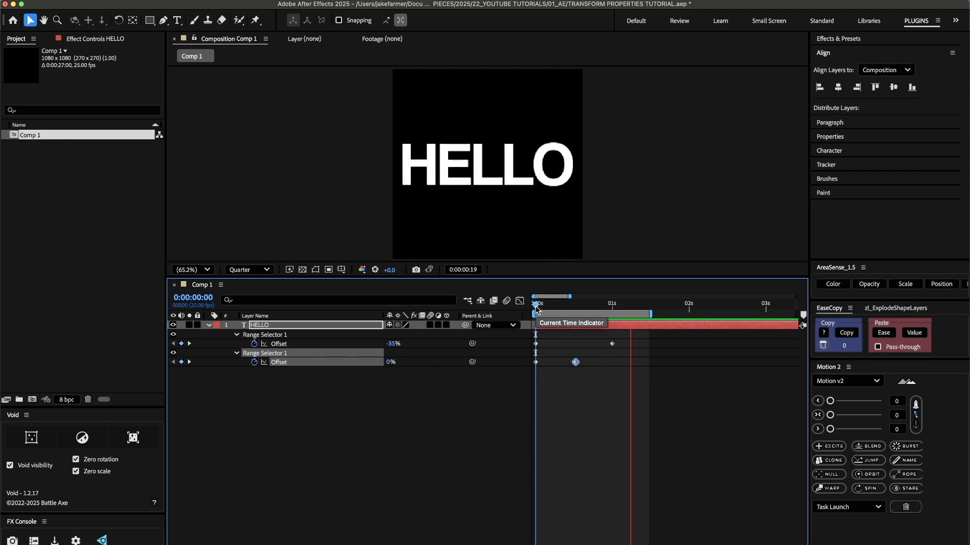
key(space)
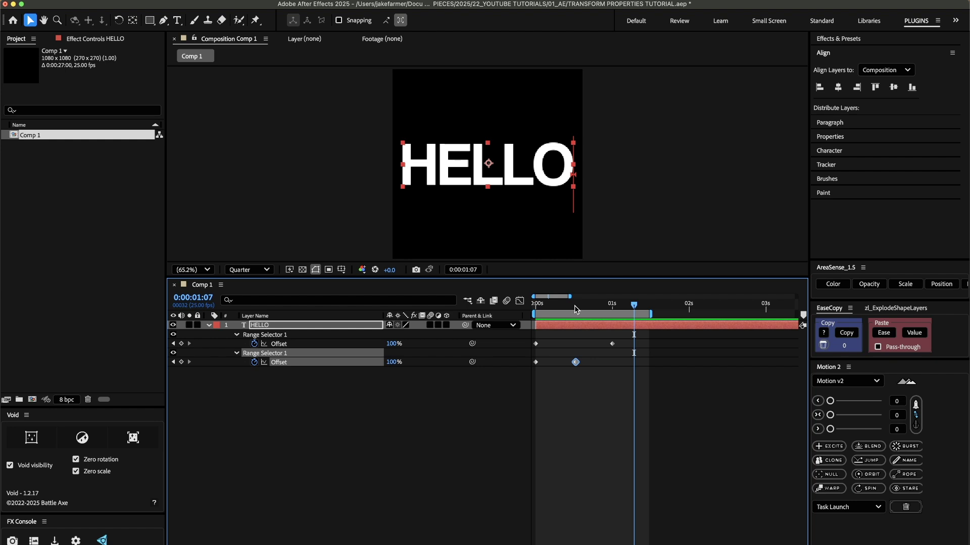
click(575, 308)
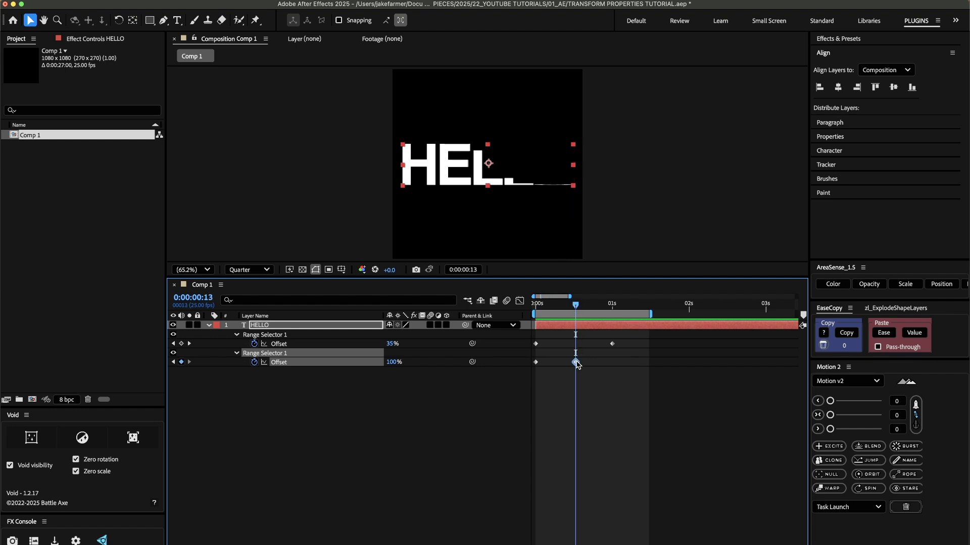
drag(581, 361, 586, 361)
key(space)
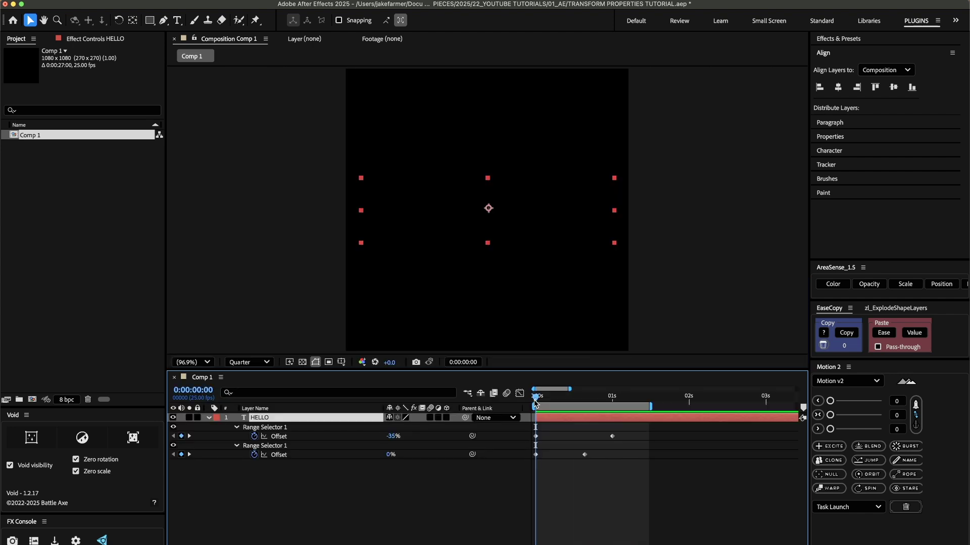
- Duplicate Comp 1 as Comp 2, open it and delete the HELLO layer
click(265, 468)
click(87, 140)
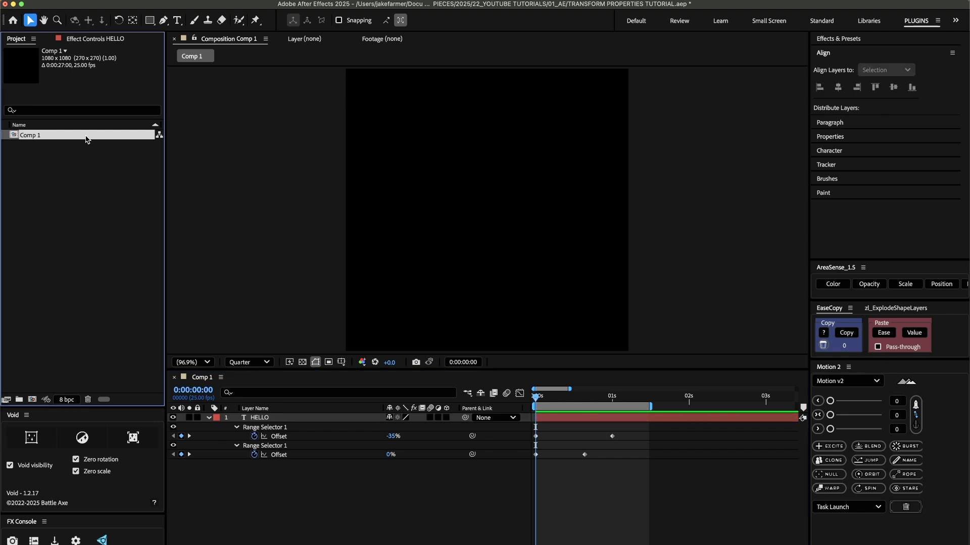
key(super+d)
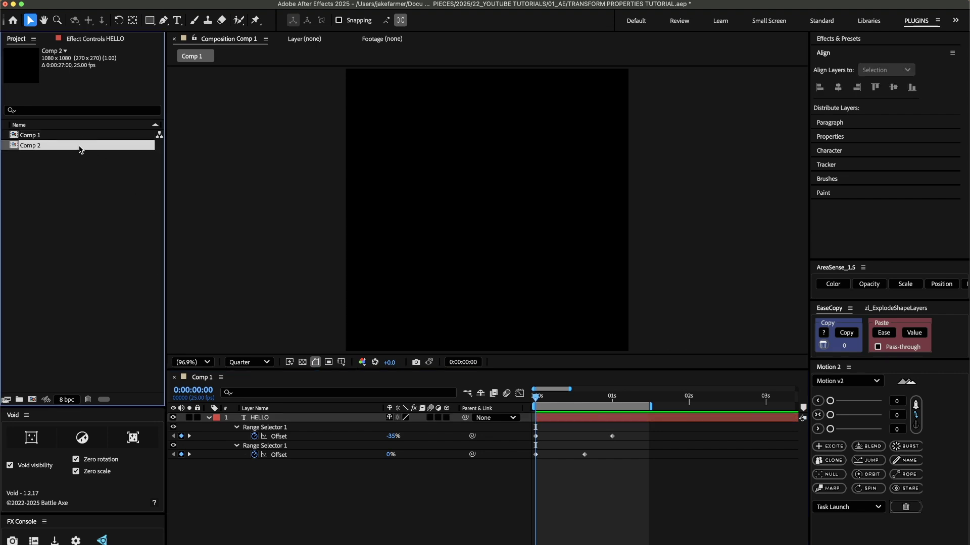
double_click(80, 146)
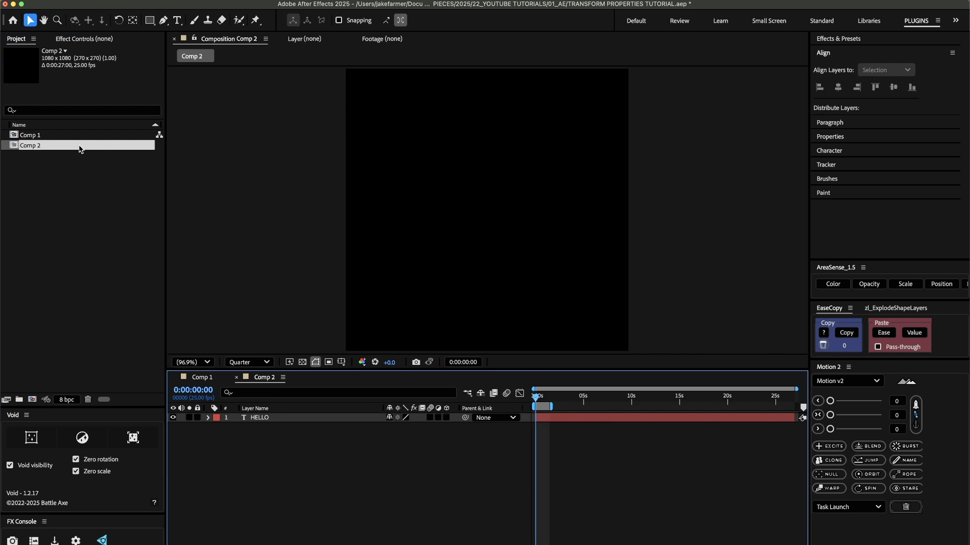
click(271, 422)
key(Delete)
- Draw a paragraph box, type TRACKING and stretch the box to the frame bottom
key(super+t)
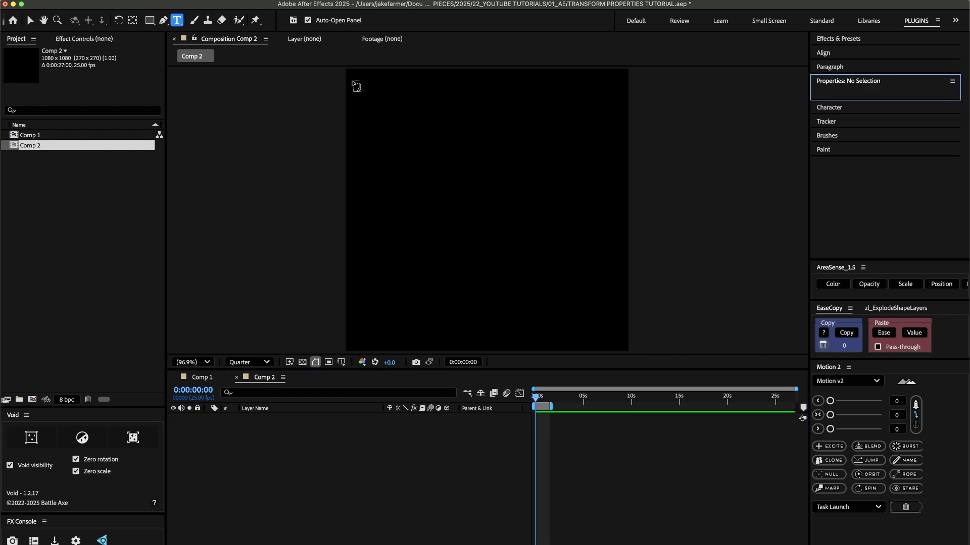
drag(353, 82, 622, 210)
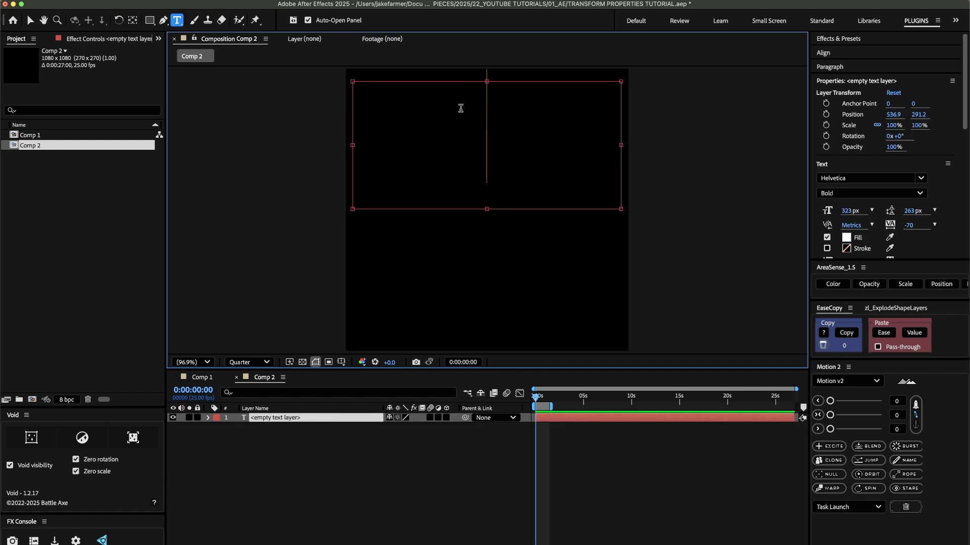
text(T)
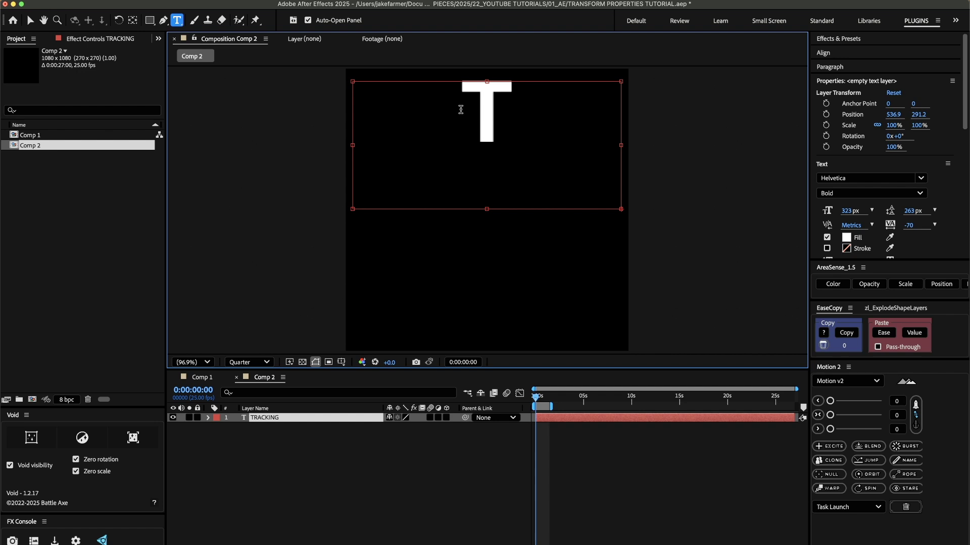
text(RACKING)
key(Escape)
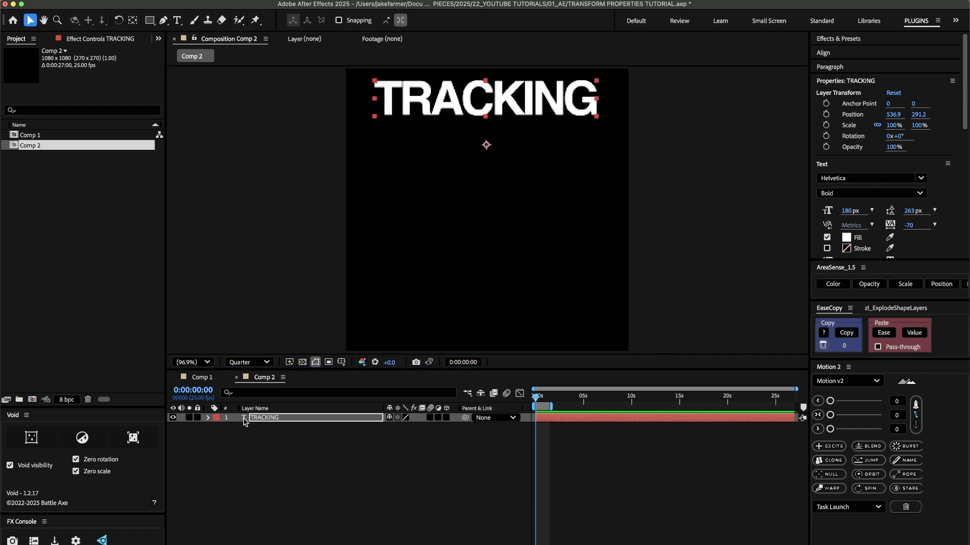
double_click(245, 419)
key(super+c)
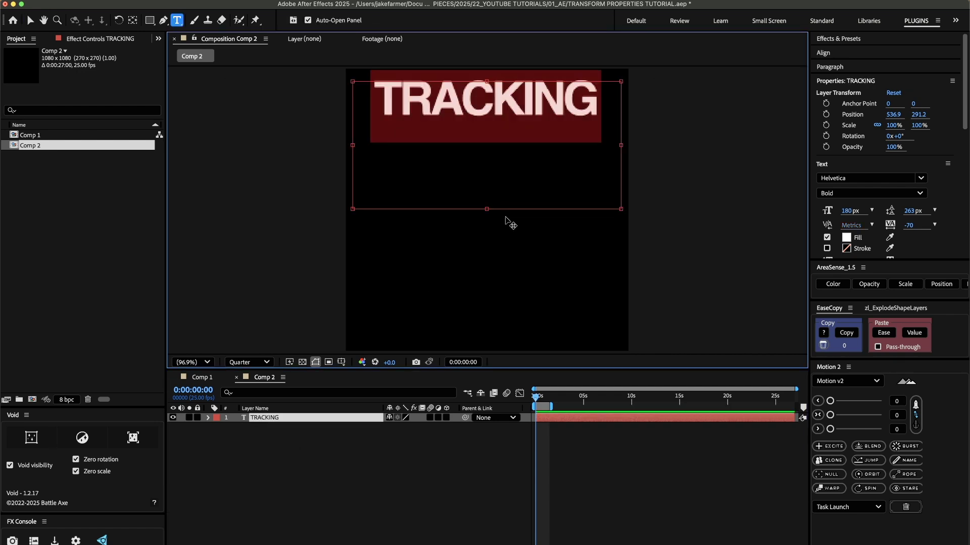
drag(485, 241, 490, 352)
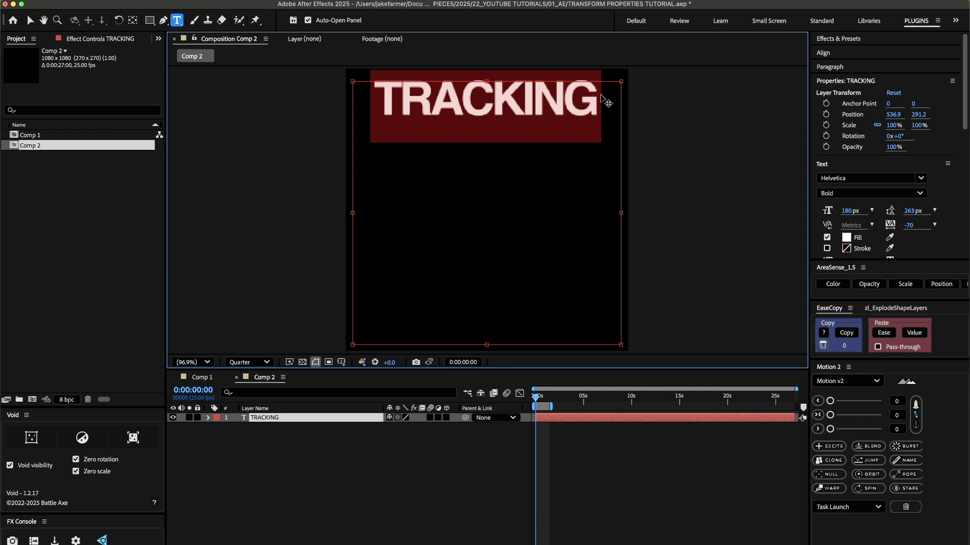
- Paste TRACKING onto three more lines below the first
click(597, 98)
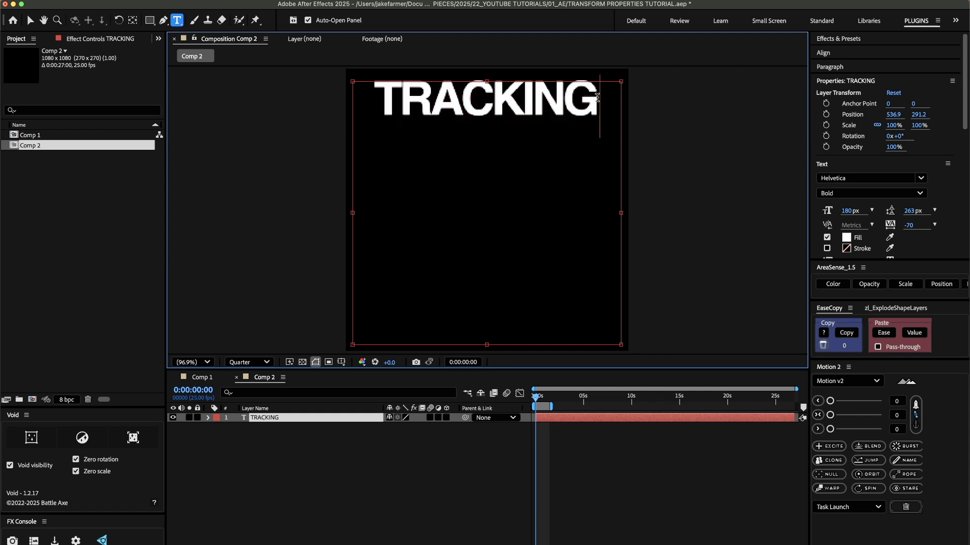
key(Return)
key(super+v)
key(Return)
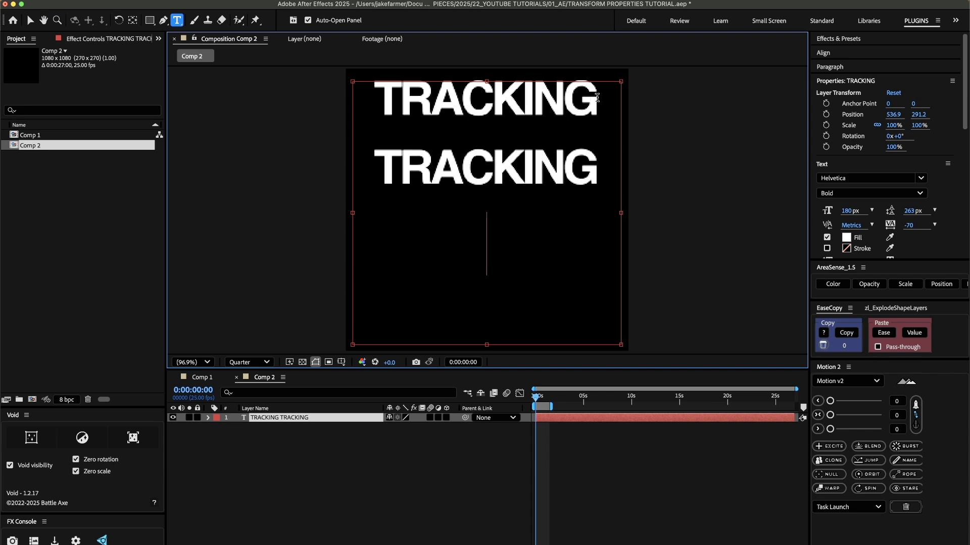
key(super+v)
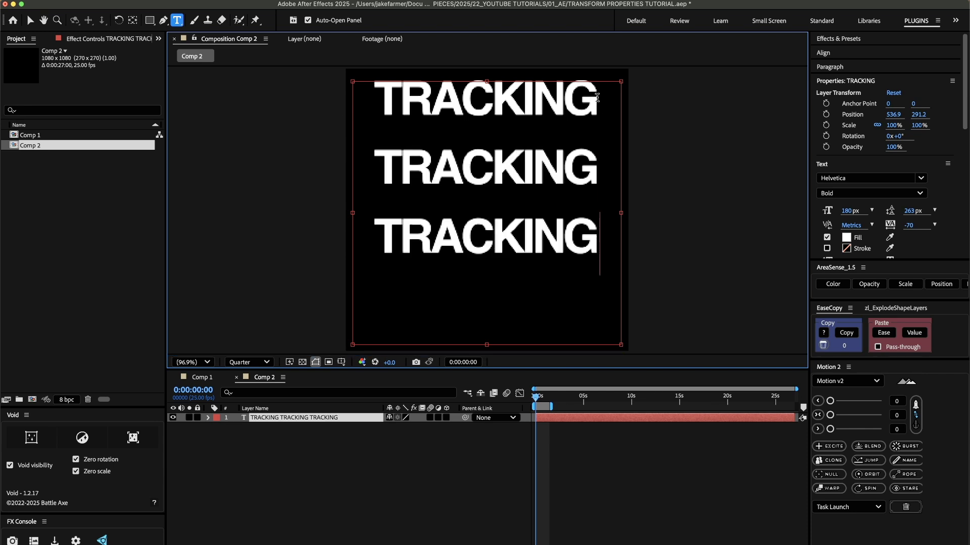
key(Return)
key(super+v)
- Set all lines to 100 px font size and tighten the leading to 98 px
key(super+a)
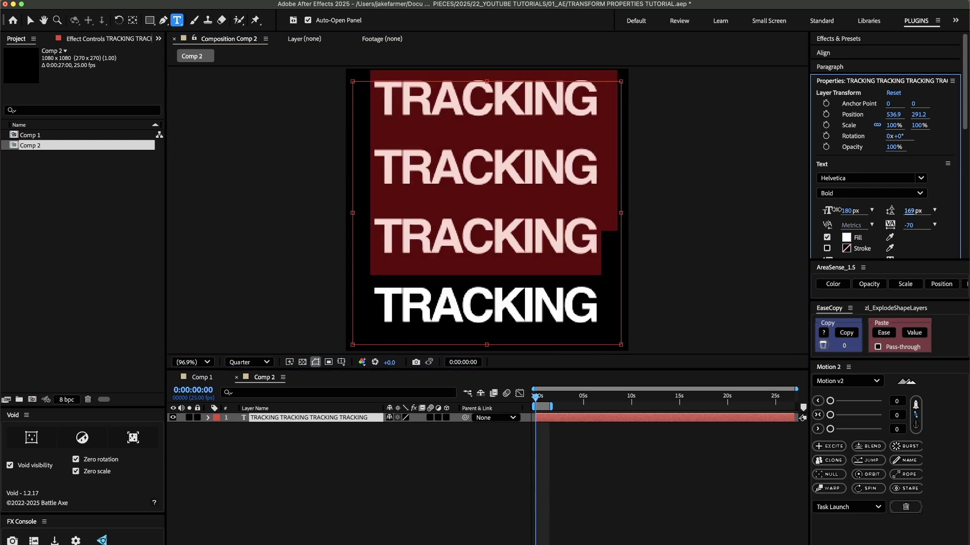
key(alt+Down)
key(alt+Down)
key(alt+Down)
key(alt+Down)
key(alt+Down)
key(alt+Down)
key(alt+Down)
key(alt+Down)
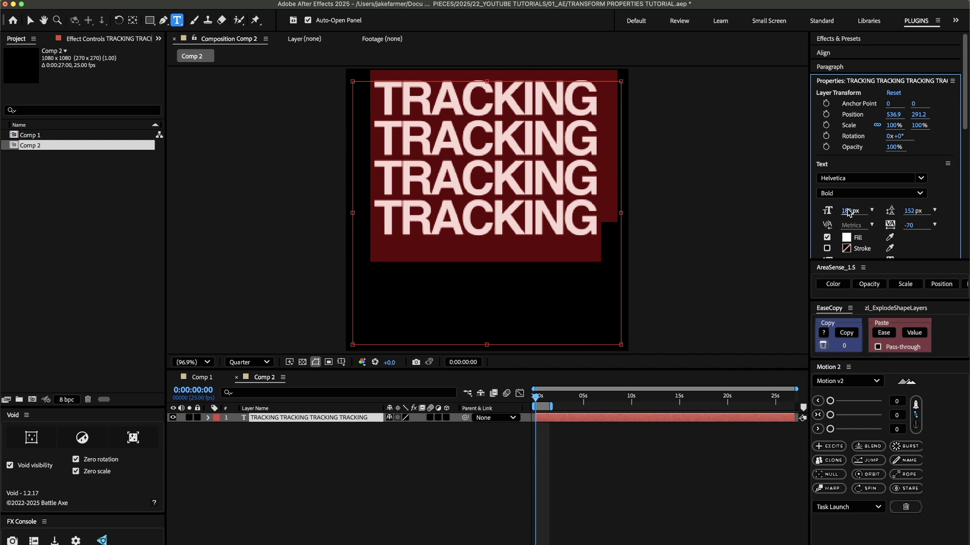
click(849, 212)
text(100)
key(Return)
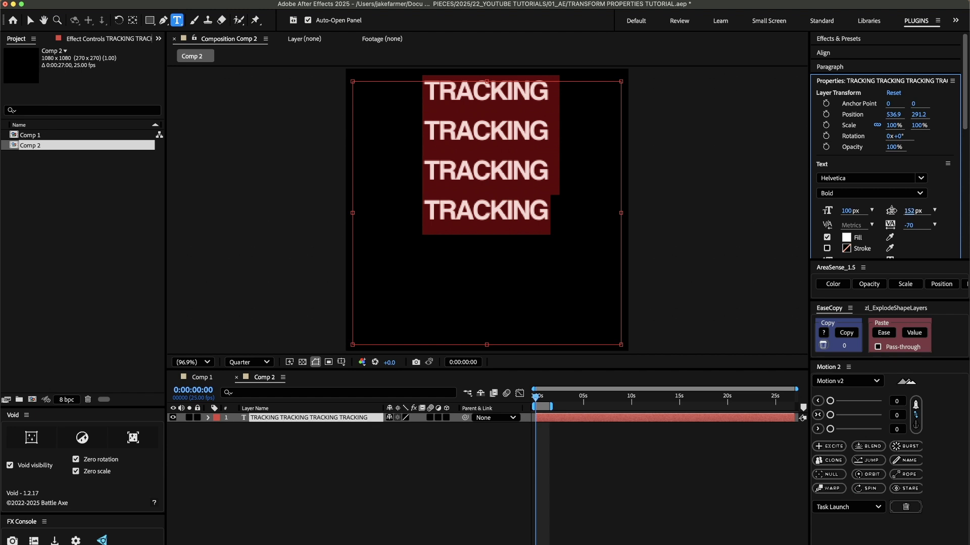
drag(889, 212, 901, 213)
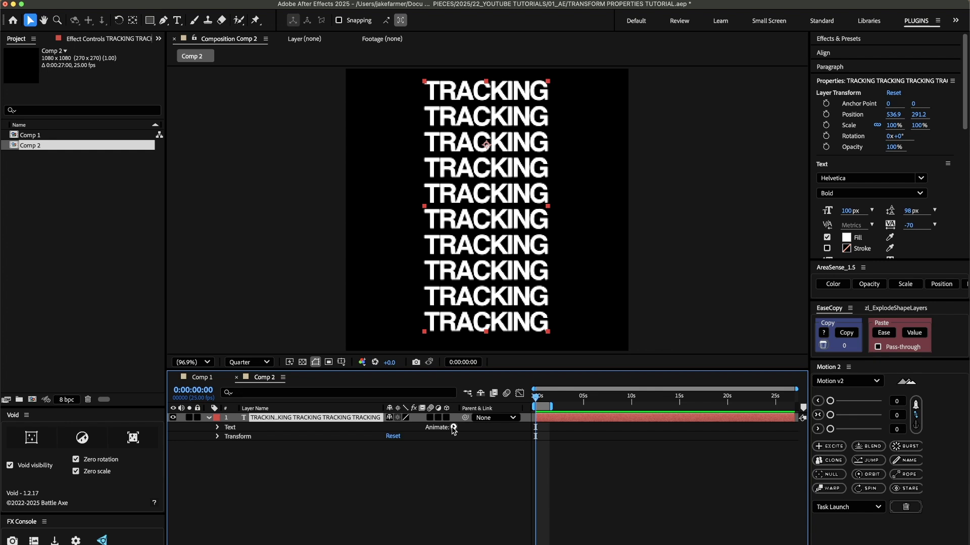
- Add a Tracking text animator with Tracking Amount 80 and show its range selector
click(453, 428)
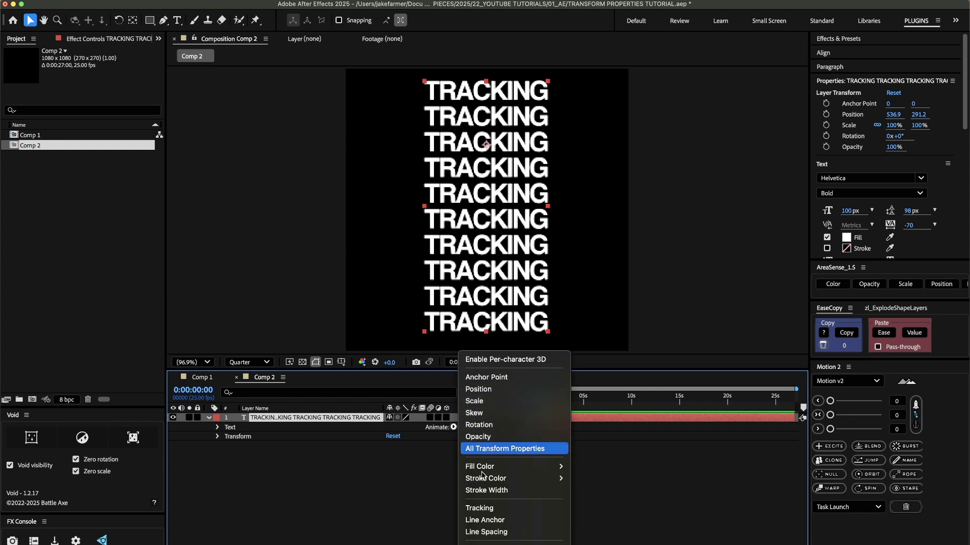
click(479, 509)
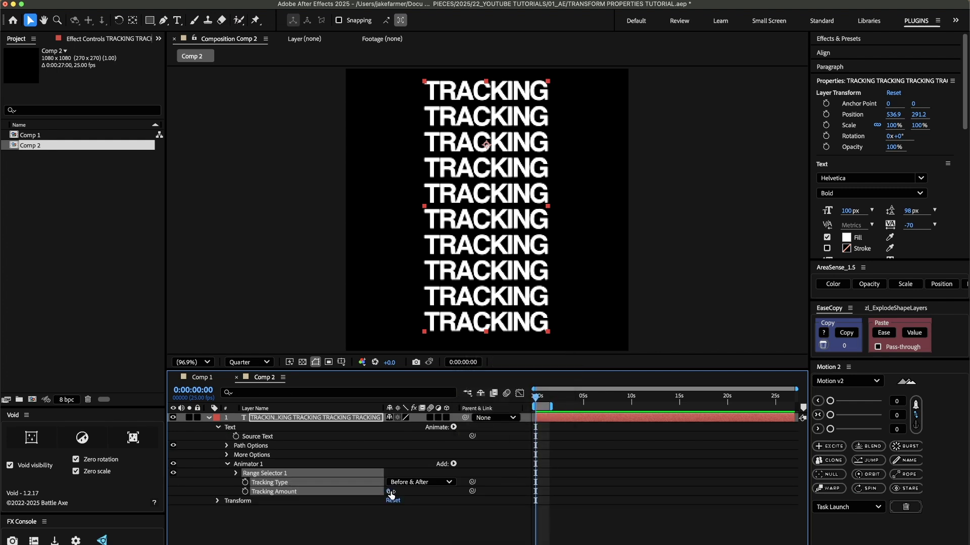
drag(389, 491, 509, 476)
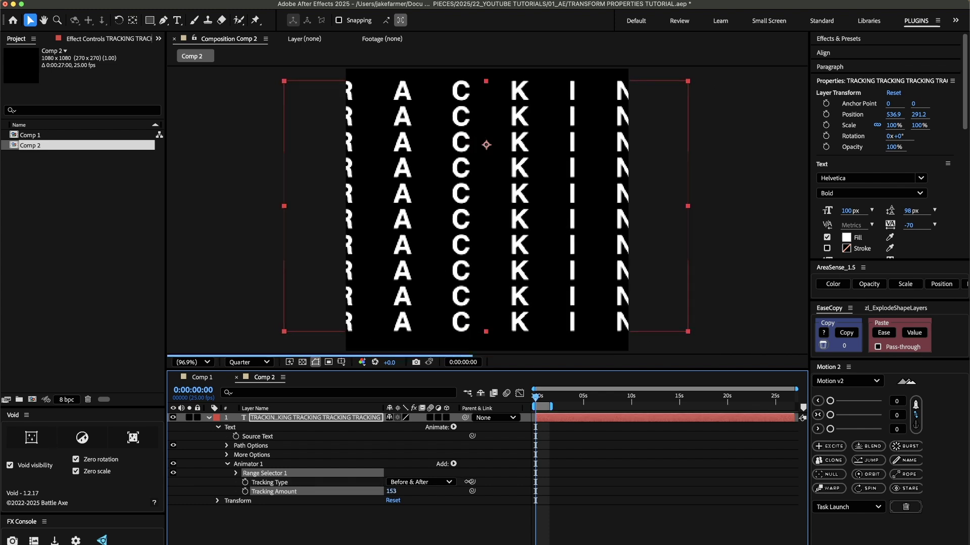
drag(406, 484, 429, 481)
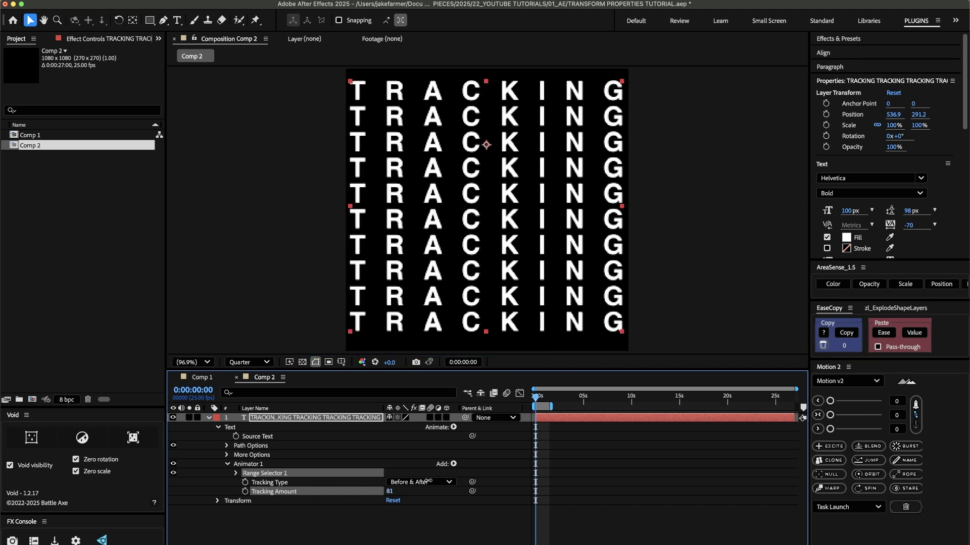
click(390, 493)
text(8)
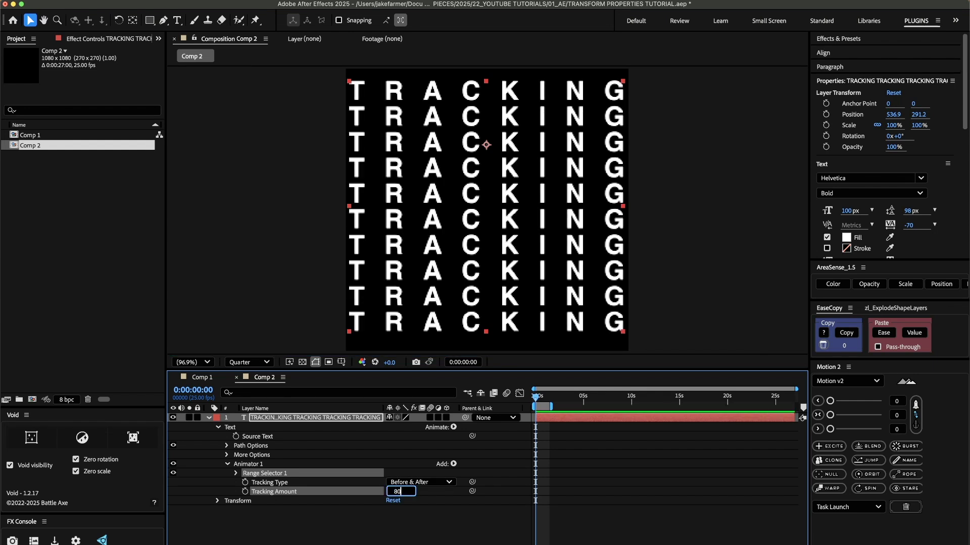
key(Return)
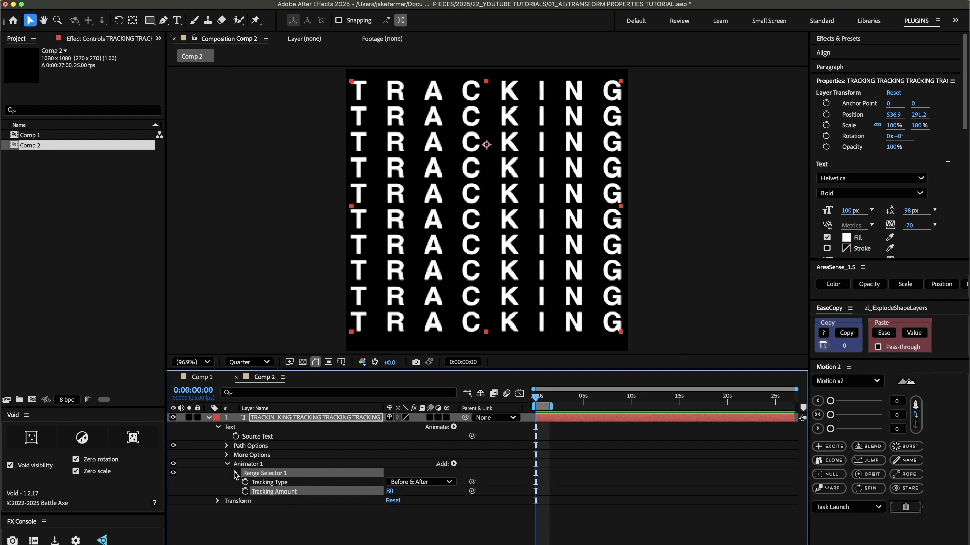
click(235, 474)
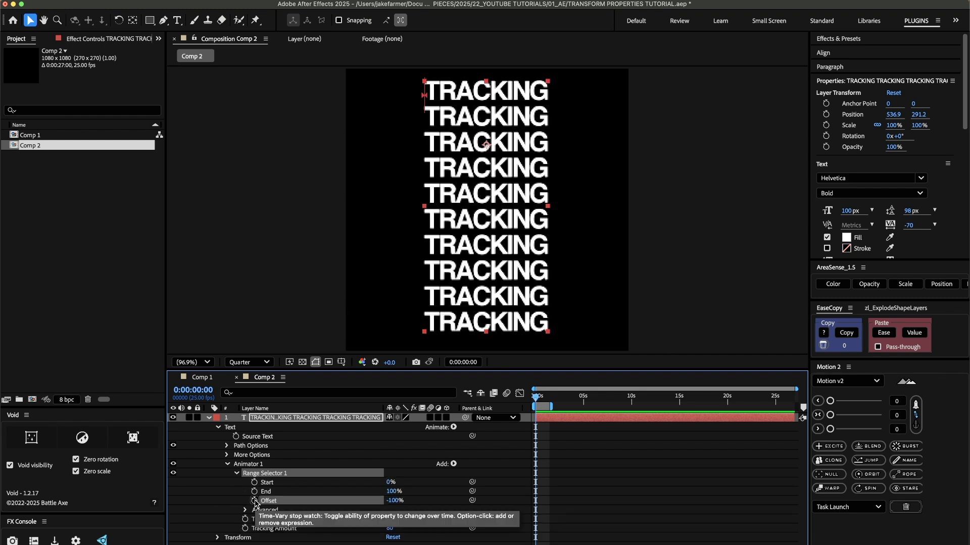
- Keyframe the Range Selector Offset from -100% at 0s to 100% at frame 17
click(254, 501)
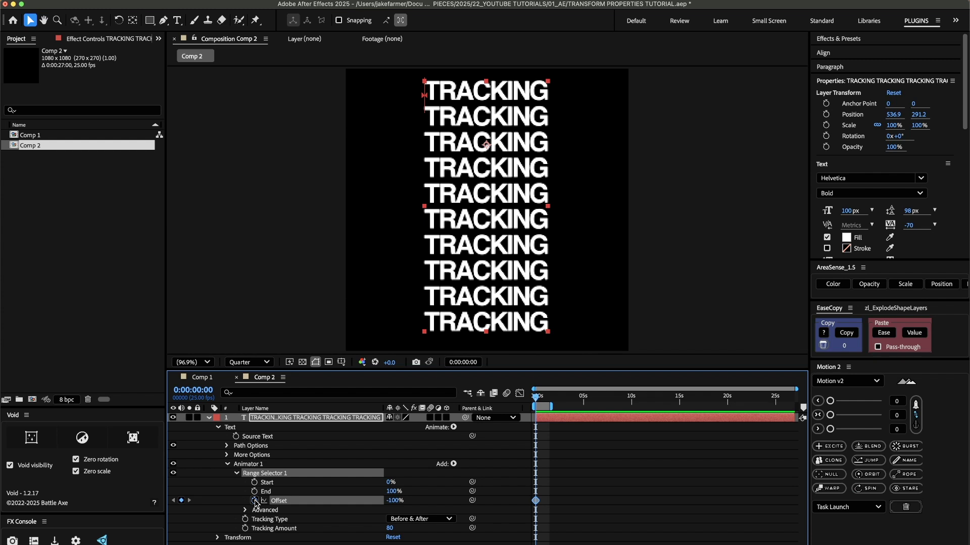
alt+scroll(556, 515, up, 3)
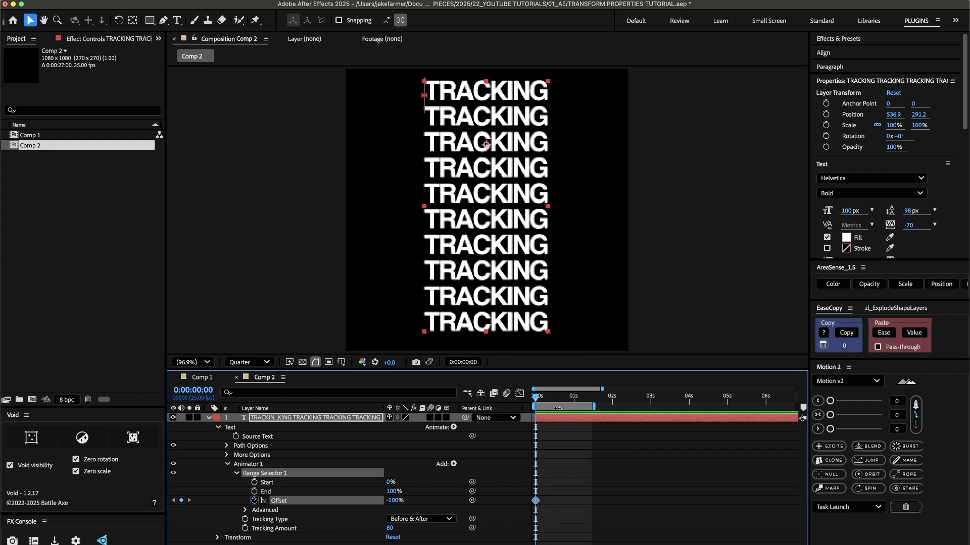
click(562, 397)
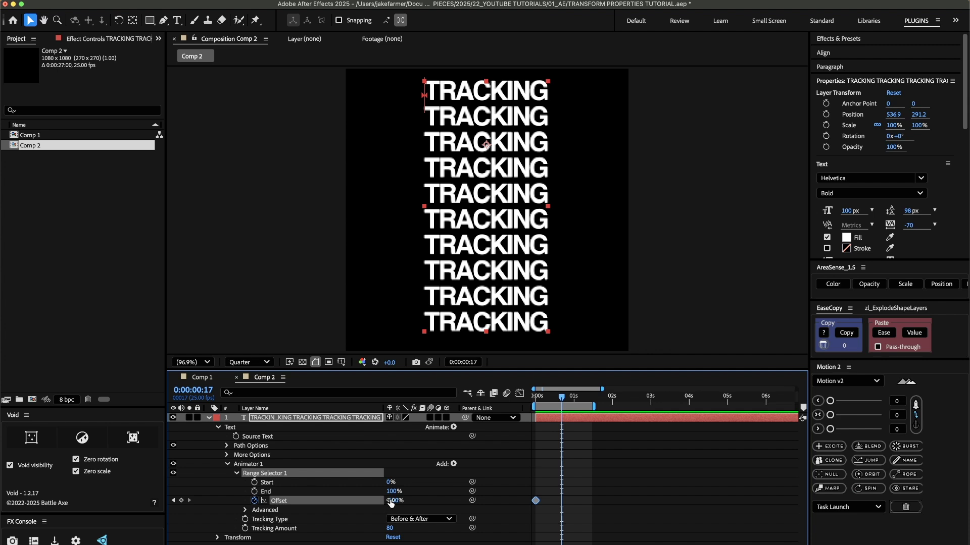
click(392, 500)
text(100)
key(Return)
- Preview the tracking sweep from the start and end the work area at about one second
click(535, 400)
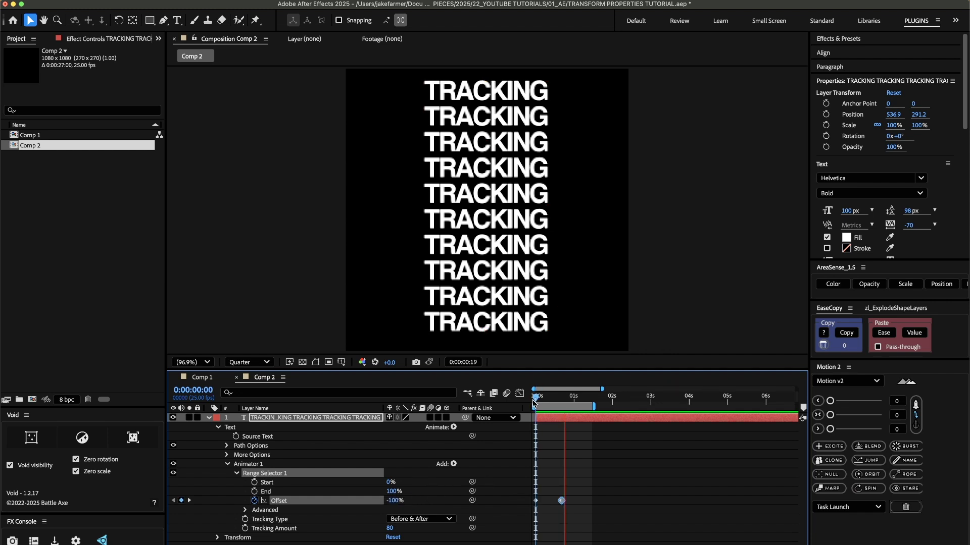
key(space)
key(n)
key(space)
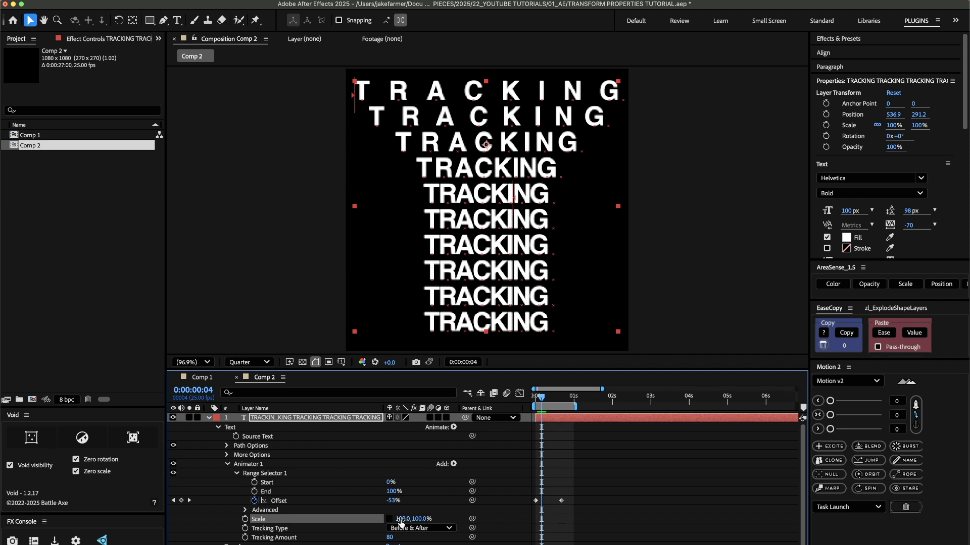
- Unlink Animator 1's Scale proportions and set horizontal Scale to 150%, rewinding to the start
click(454, 463)
mouse_move(467, 465)
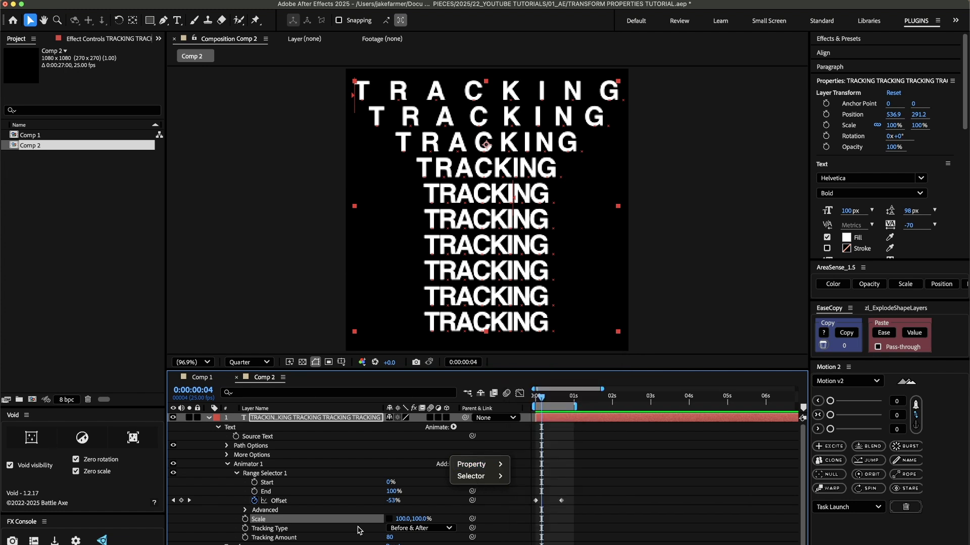
key(Escape)
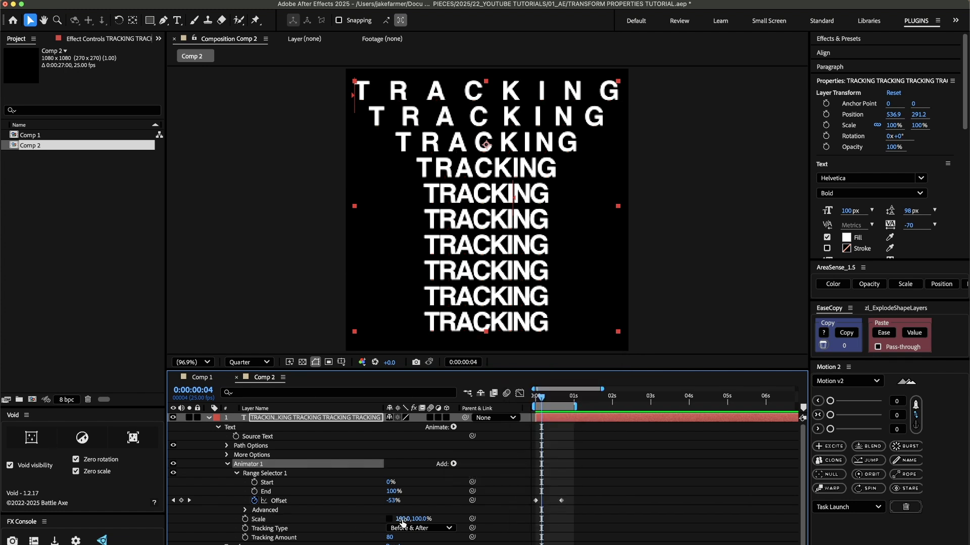
click(389, 519)
click(403, 520)
text(150)
key(Return)
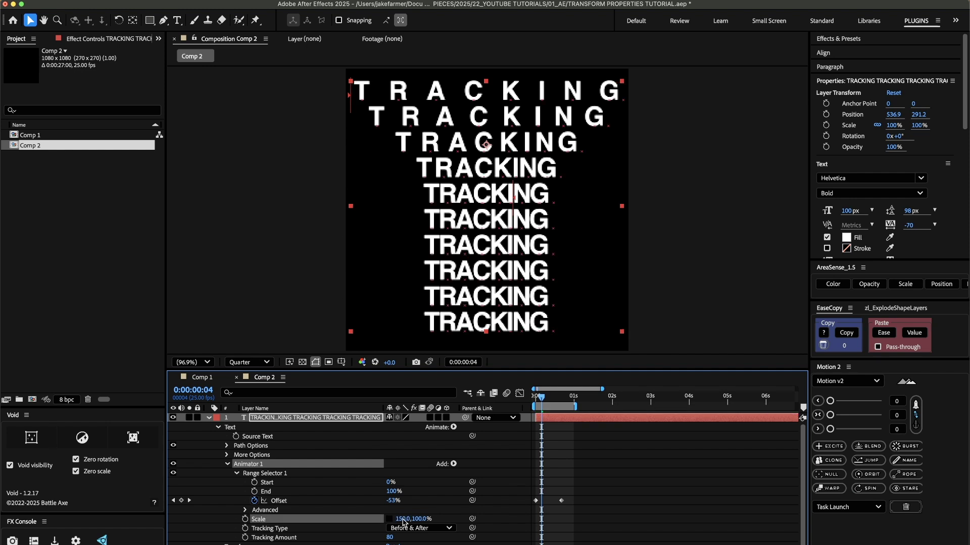
click(526, 402)
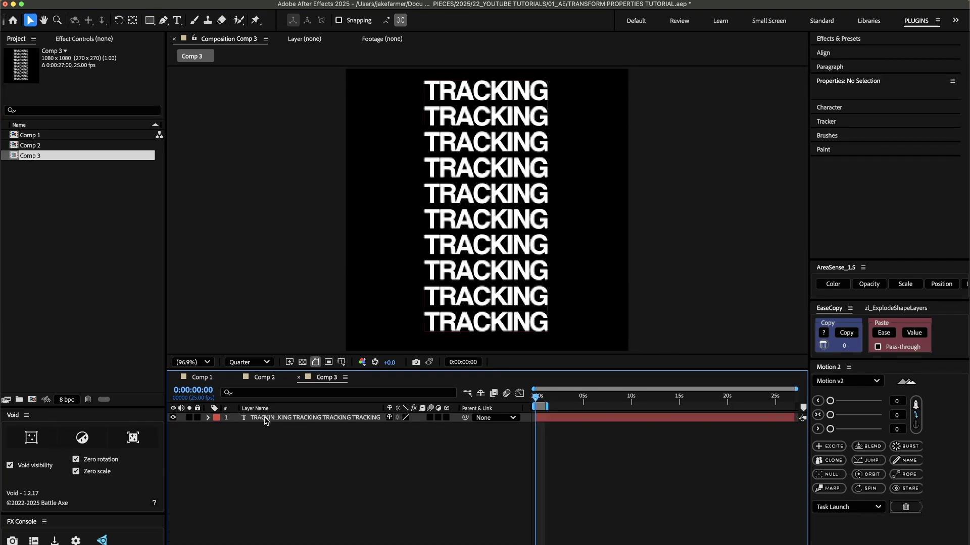
- Delete the TRACKING layer in Comp 3 and create a new text layer reading 'TEXT ANIMATION'
click(266, 420)
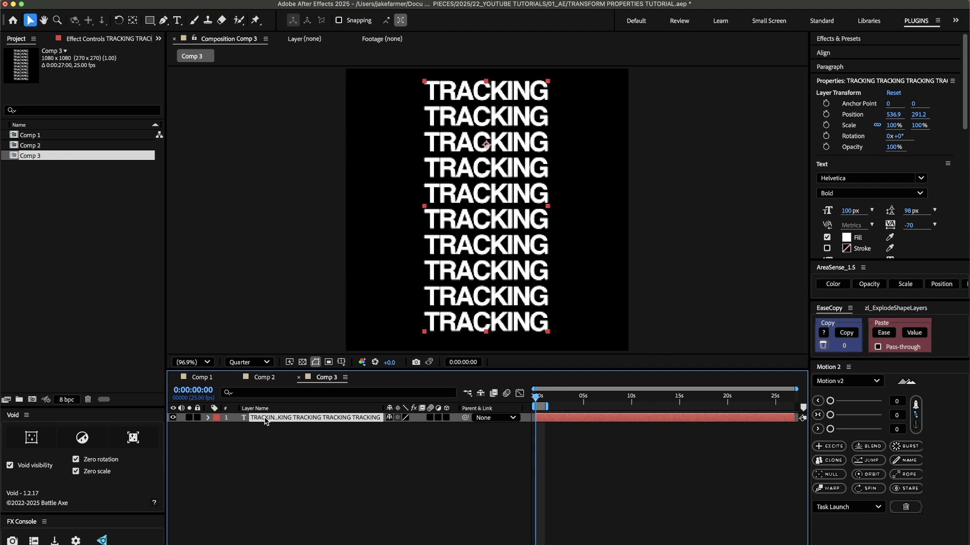
key(Delete)
key(super+t)
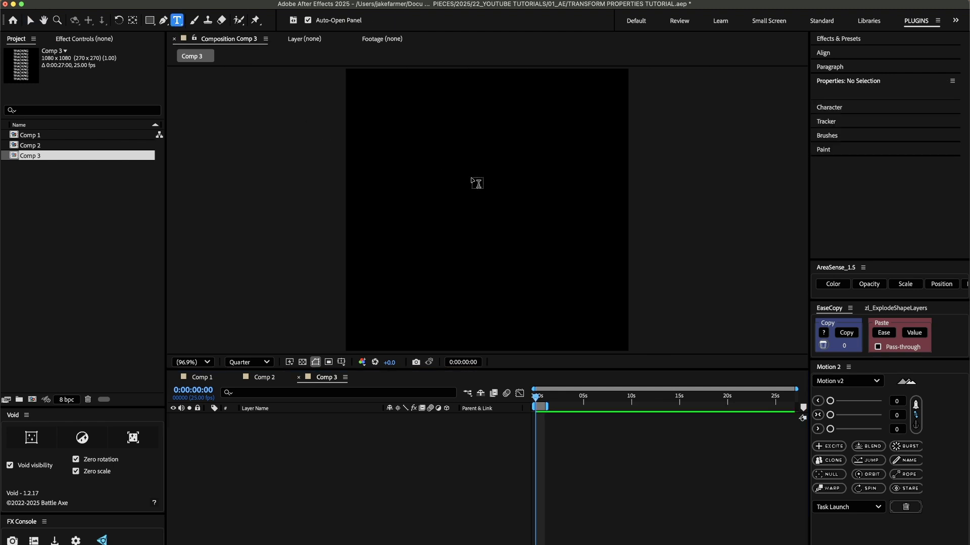
click(472, 177)
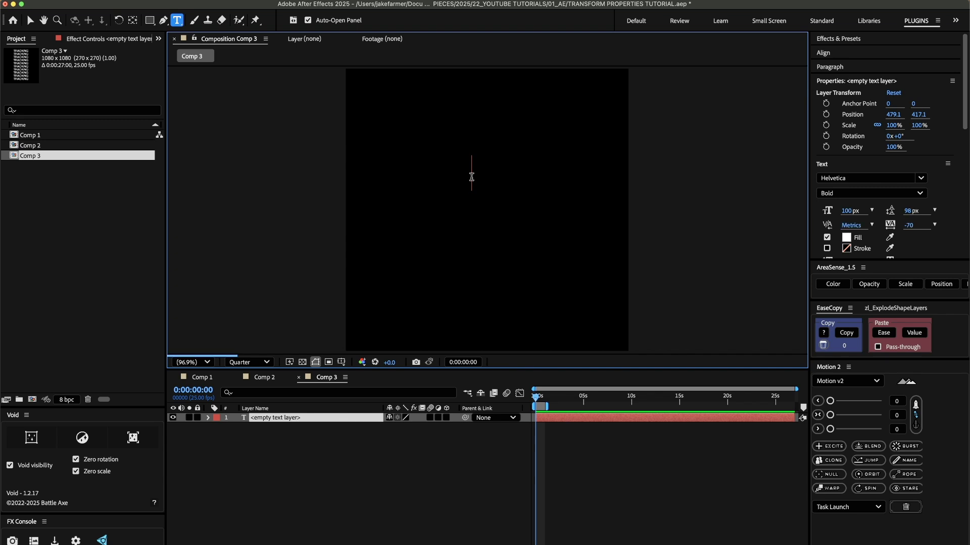
text(T)
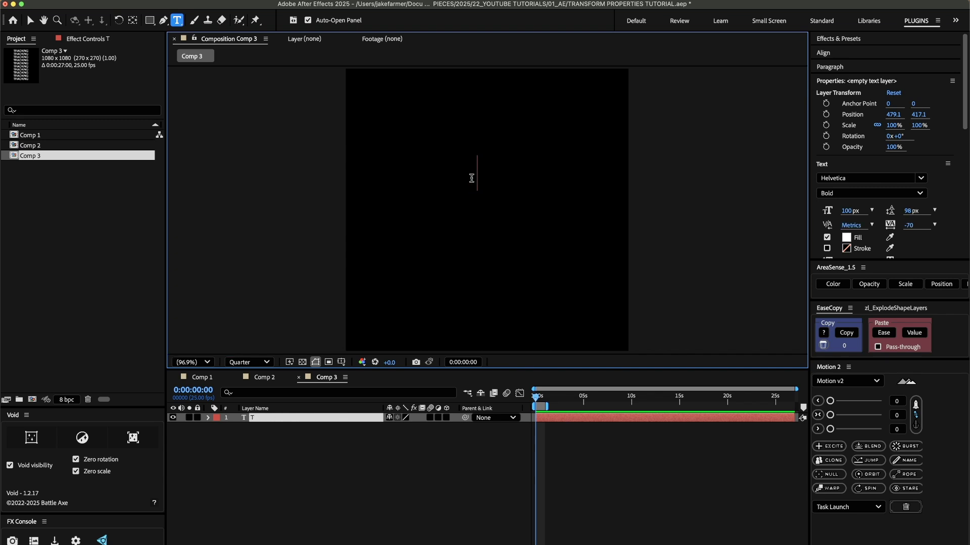
text(EXT AN)
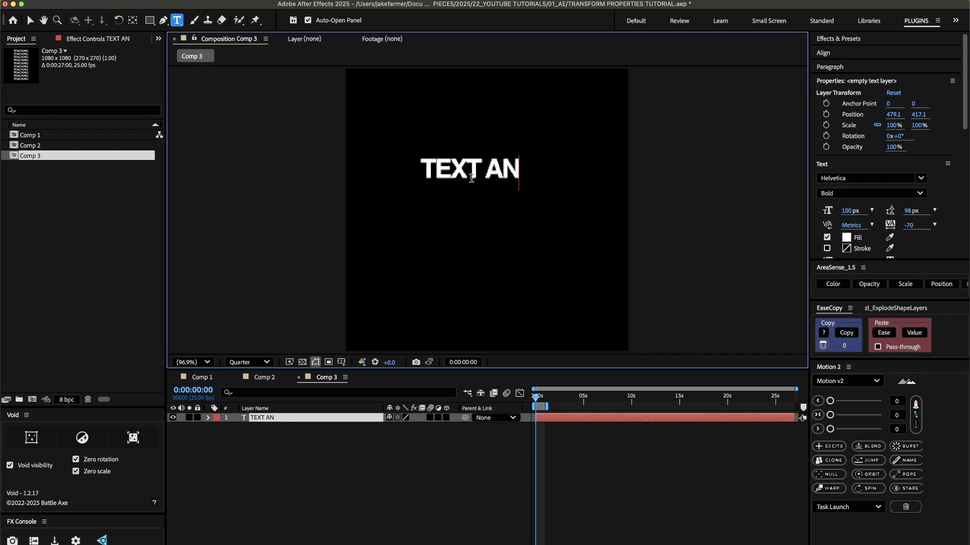
text(IMATION)
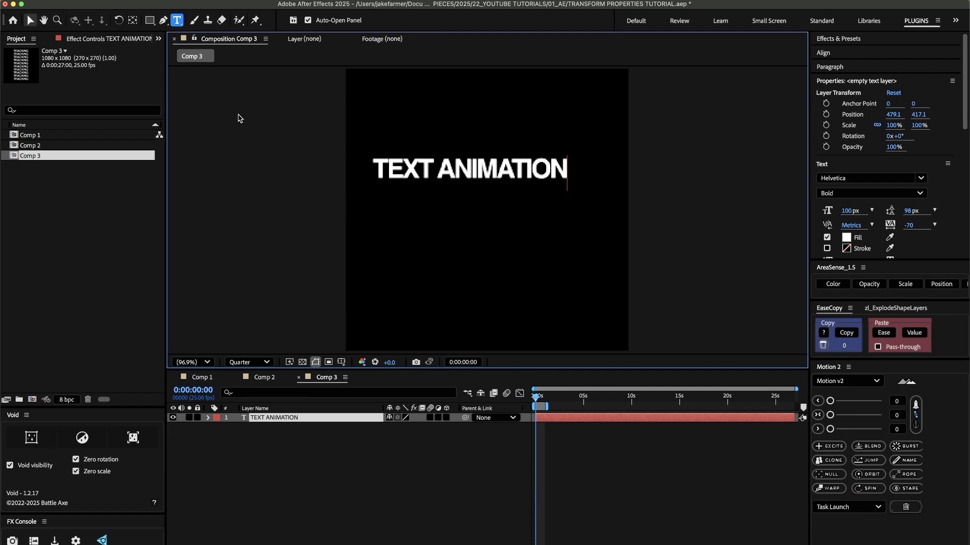
click(30, 20)
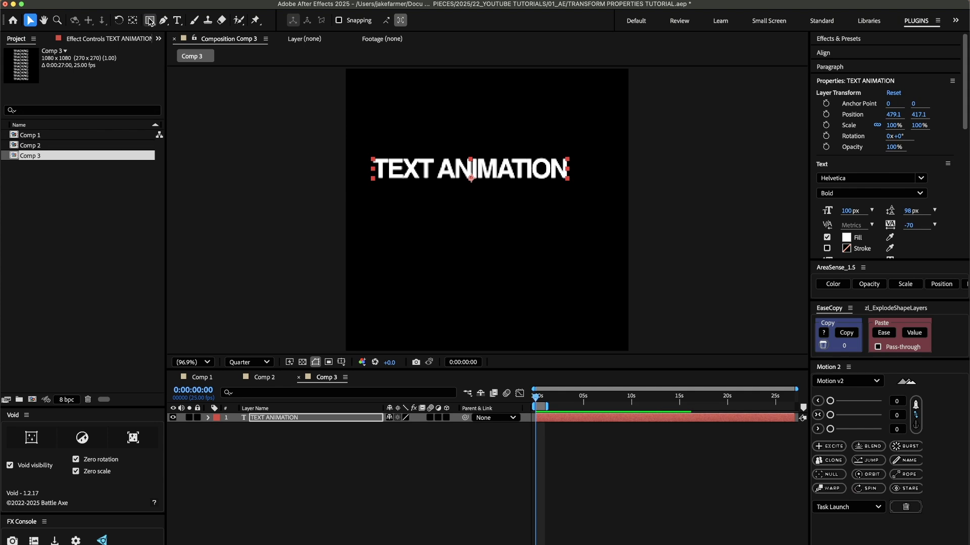
- Draw a large circular ellipse mask on the TEXT ANIMATION layer
click(150, 20)
click(150, 21)
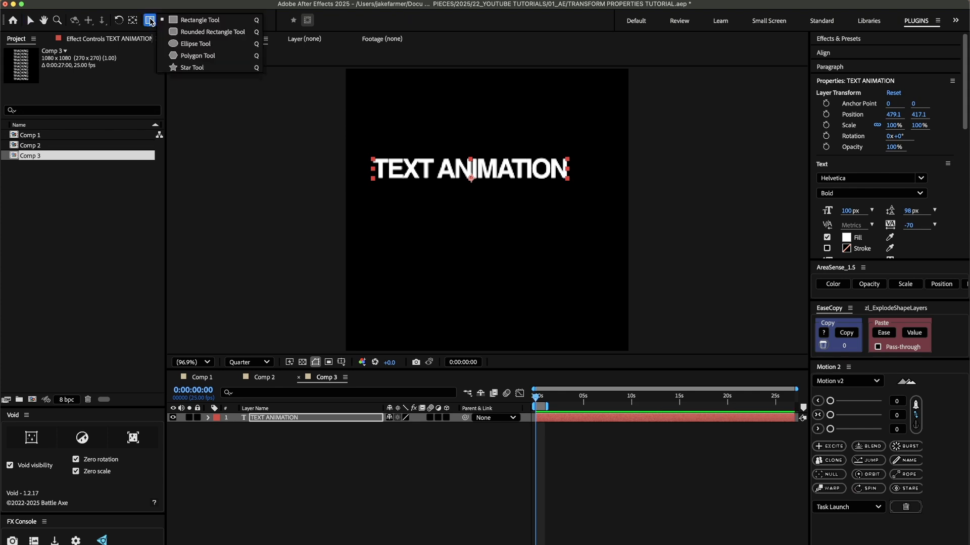
click(178, 45)
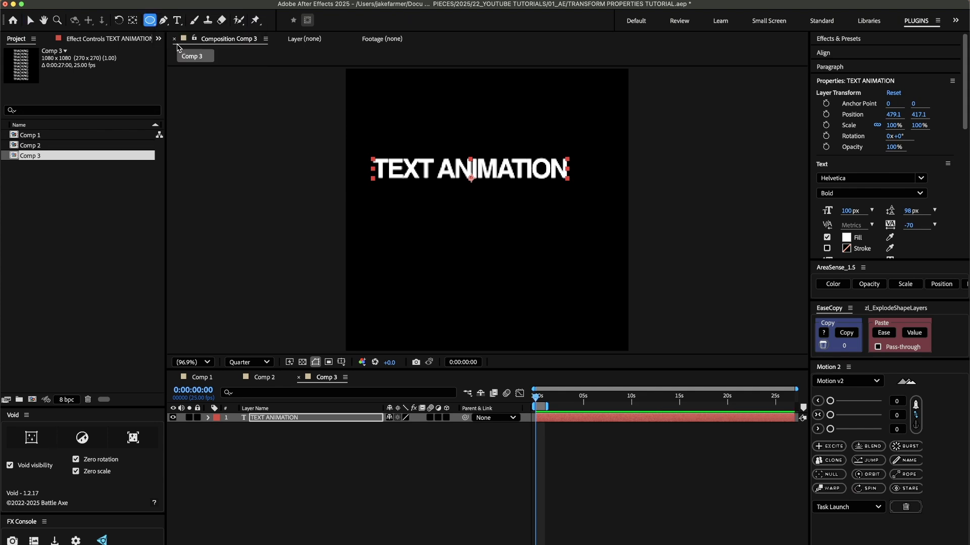
click(367, 103)
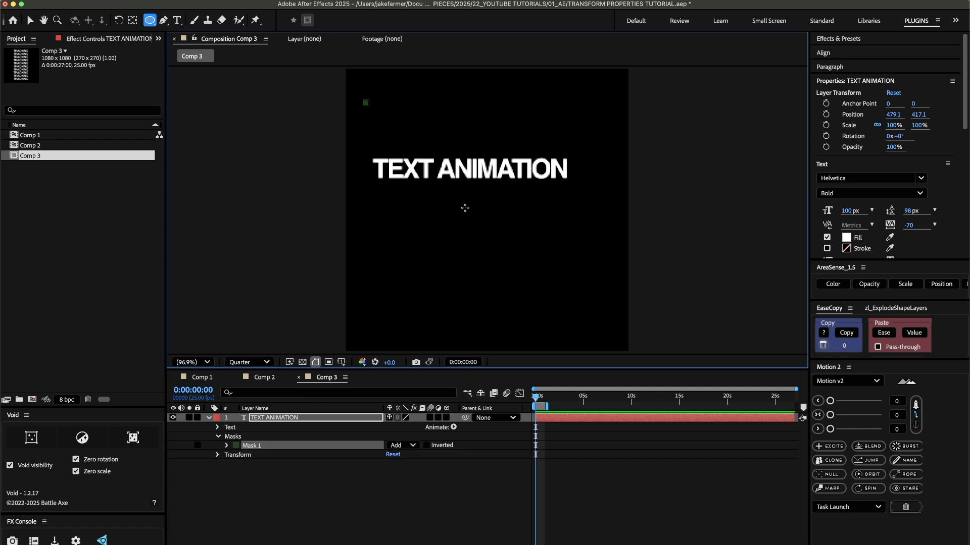
drag(583, 267, 604, 281)
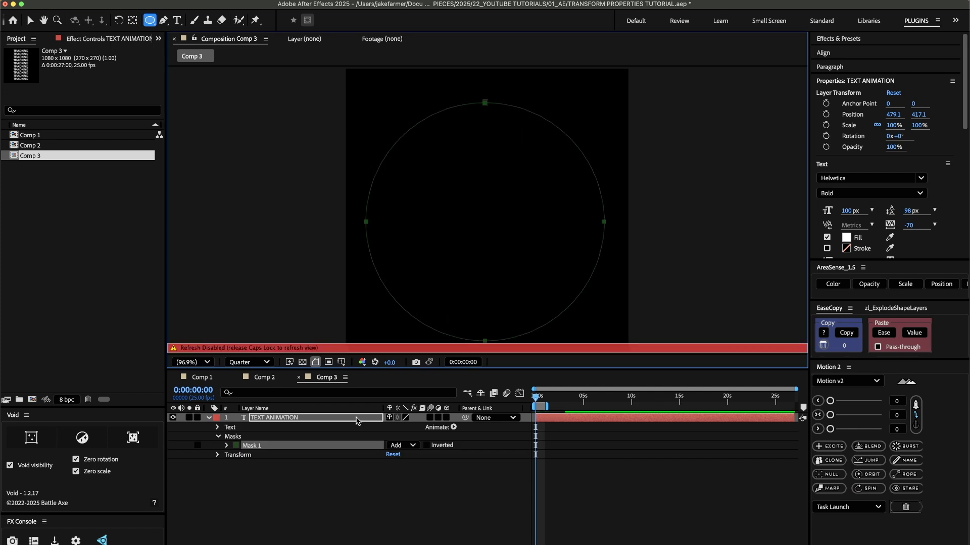
- Set the text's Path Options Path to Mask 1 so it curves along the circle
click(218, 428)
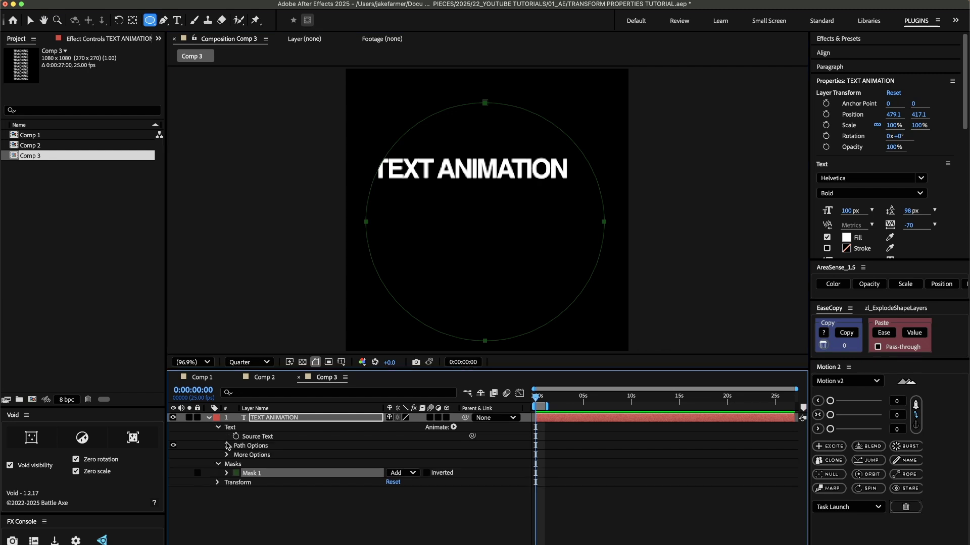
click(228, 447)
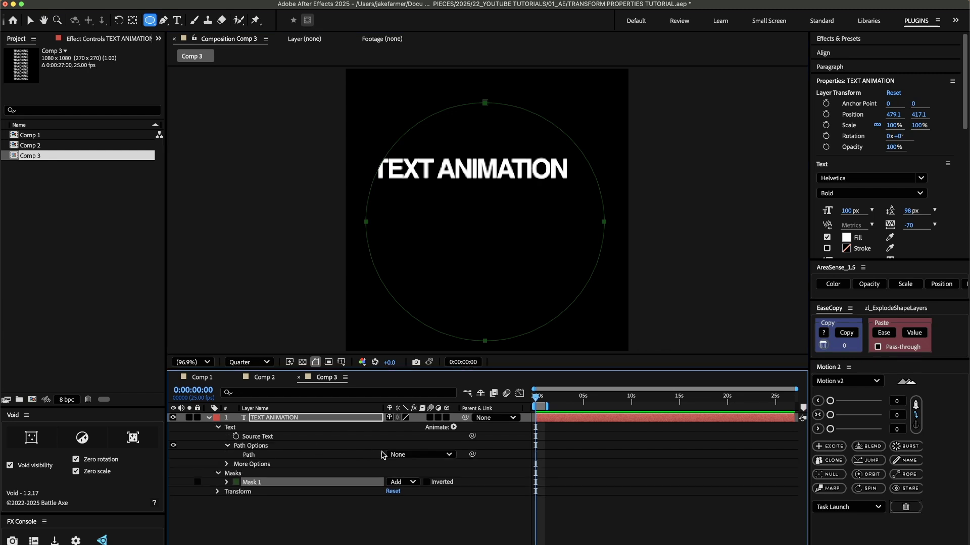
click(404, 455)
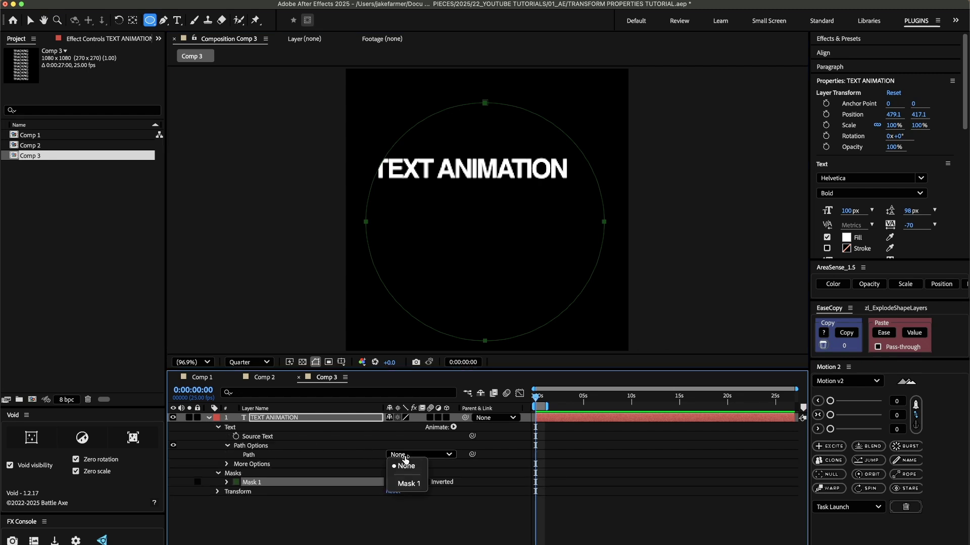
click(406, 483)
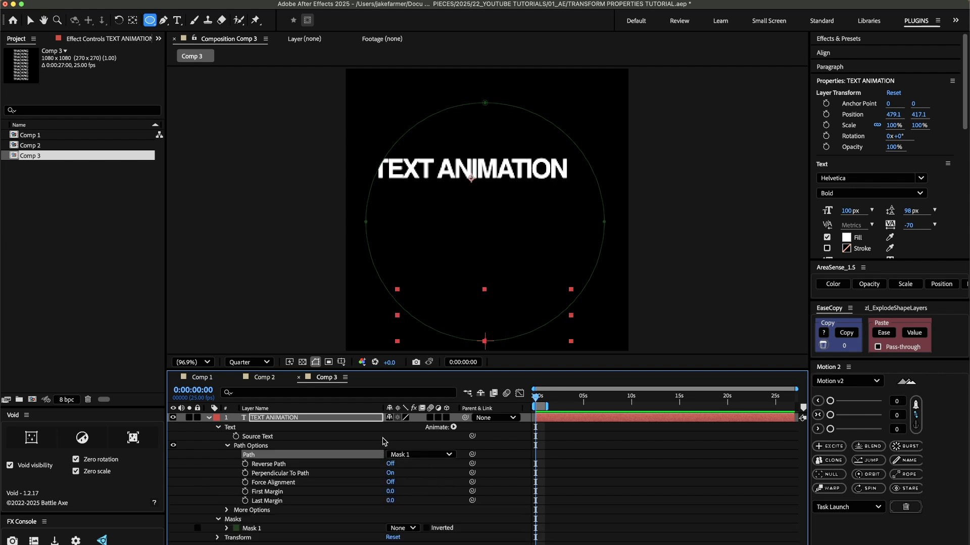
click(254, 419)
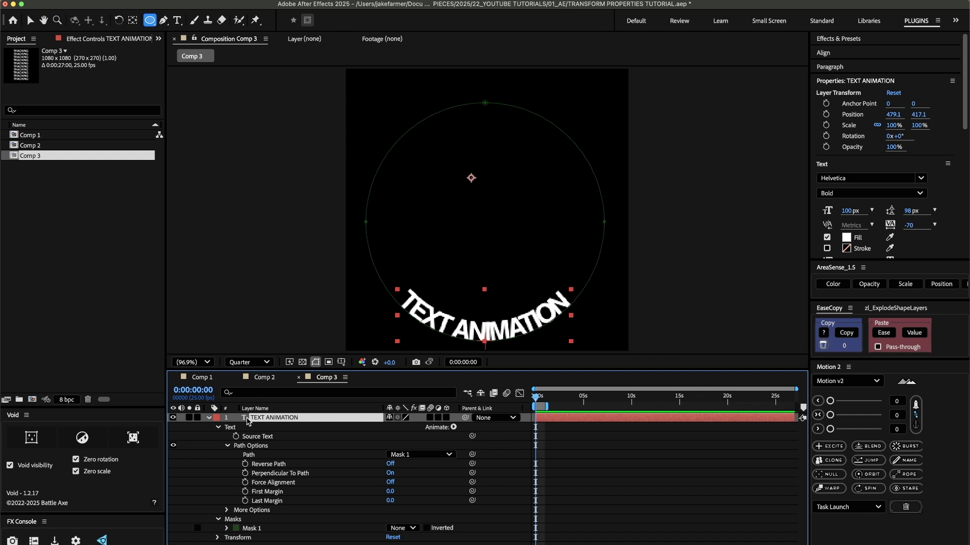
- Paste two more copies of TEXT ANIMATION after the existing text around the circle
double_click(247, 419)
key(super+c)
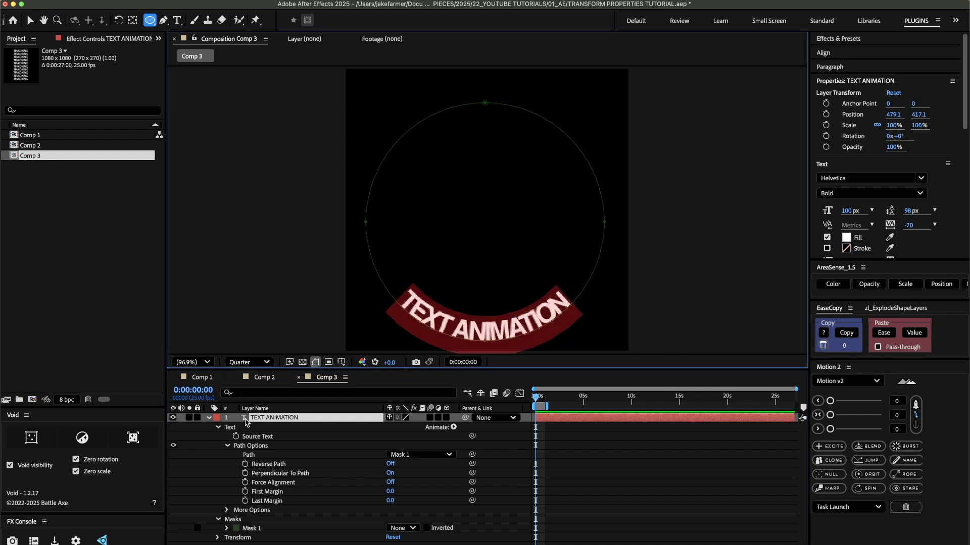
click(565, 294)
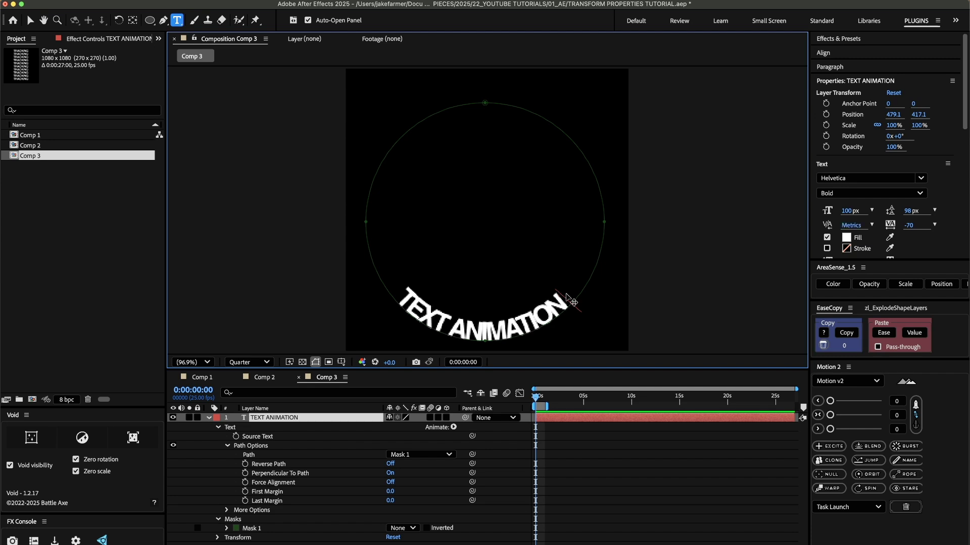
key(super+v)
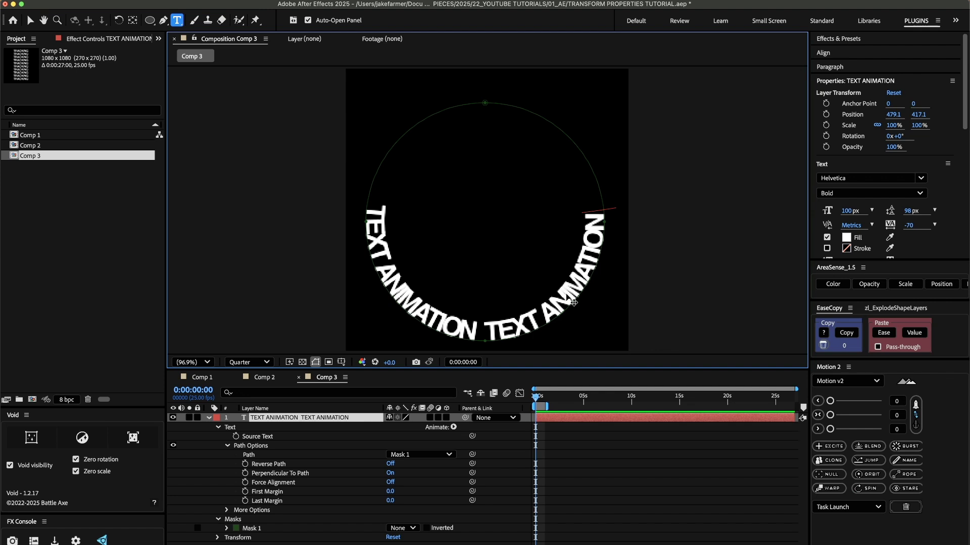
key(super+v)
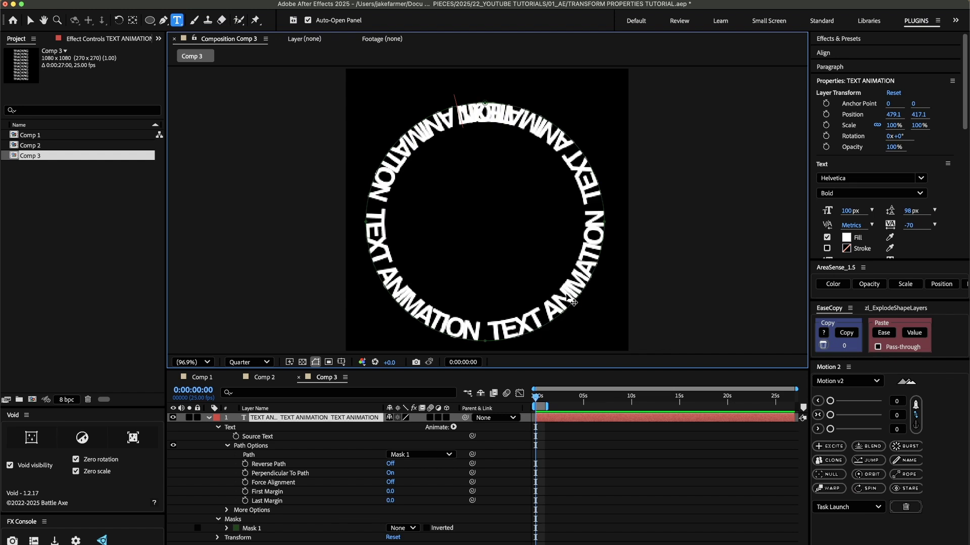
- Reduce the font size to 91 px and exit text editing
drag(857, 211, 847, 210)
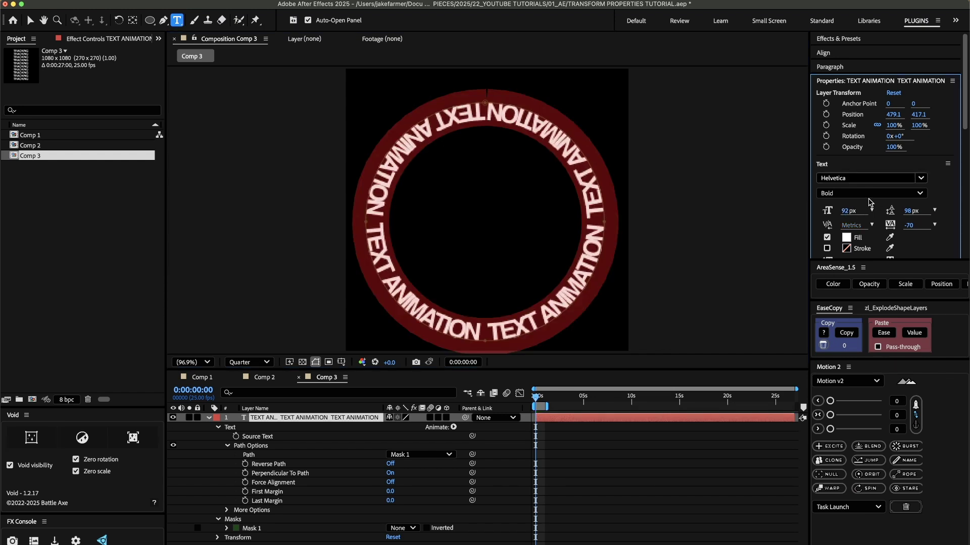
click(846, 212)
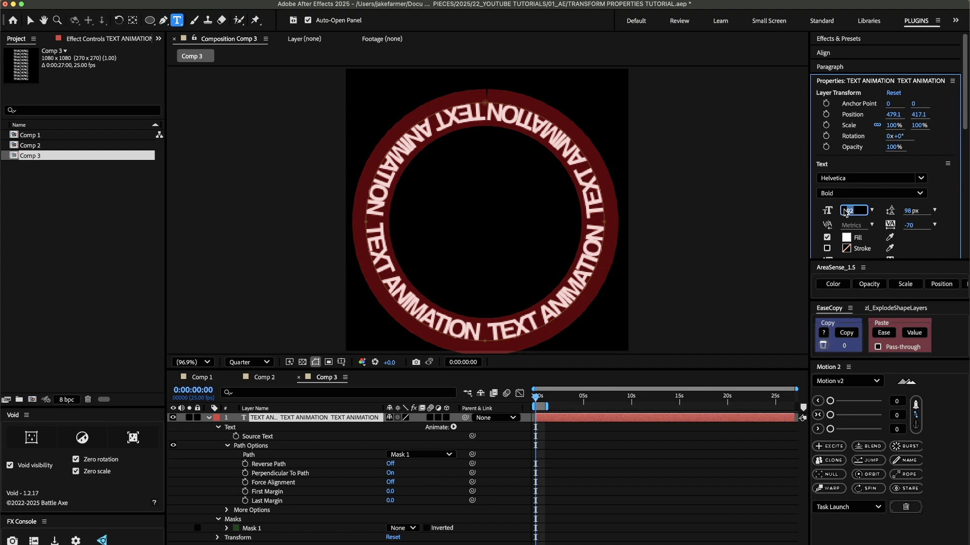
text(9)
key(Escape)
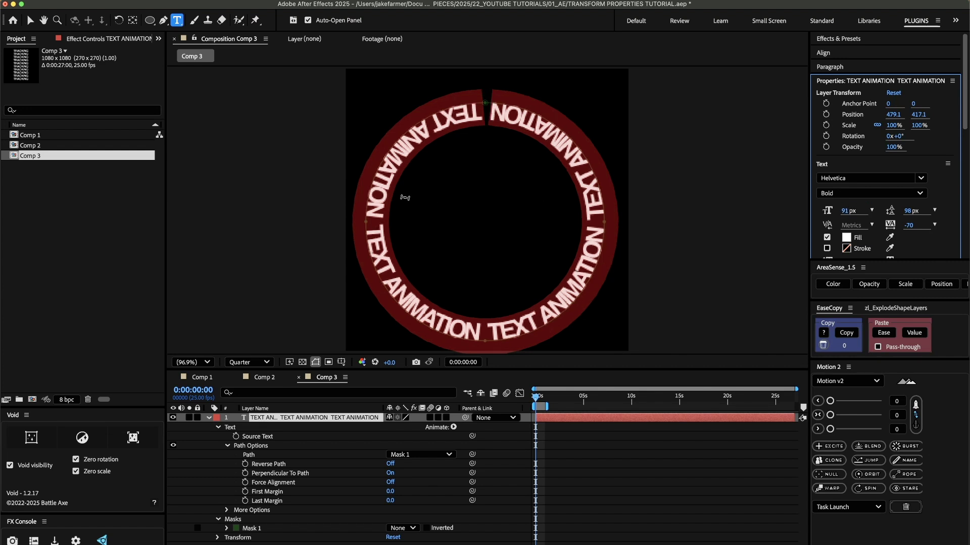
click(31, 21)
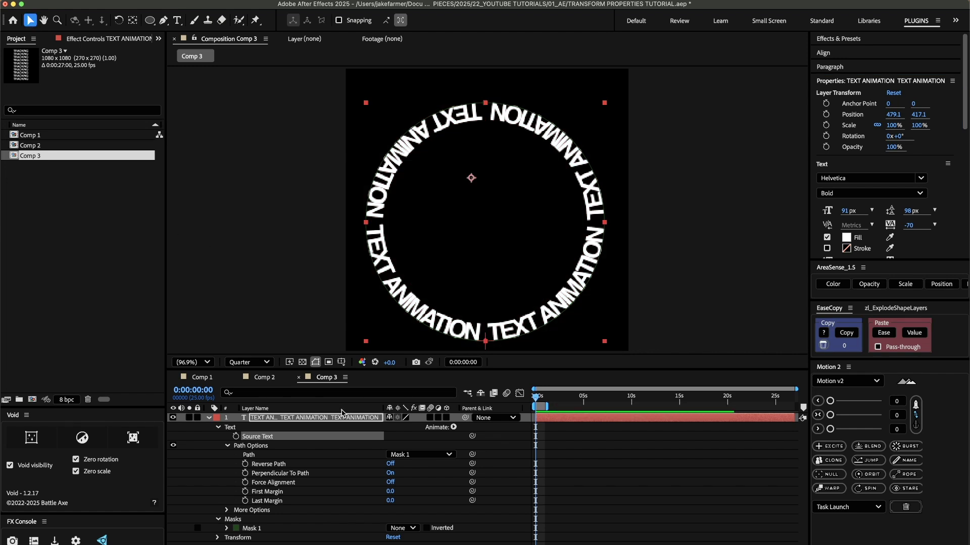
- Move the text ring's anchor point to the centre of the circle with the Pan Behind tool
drag(342, 417, 383, 374)
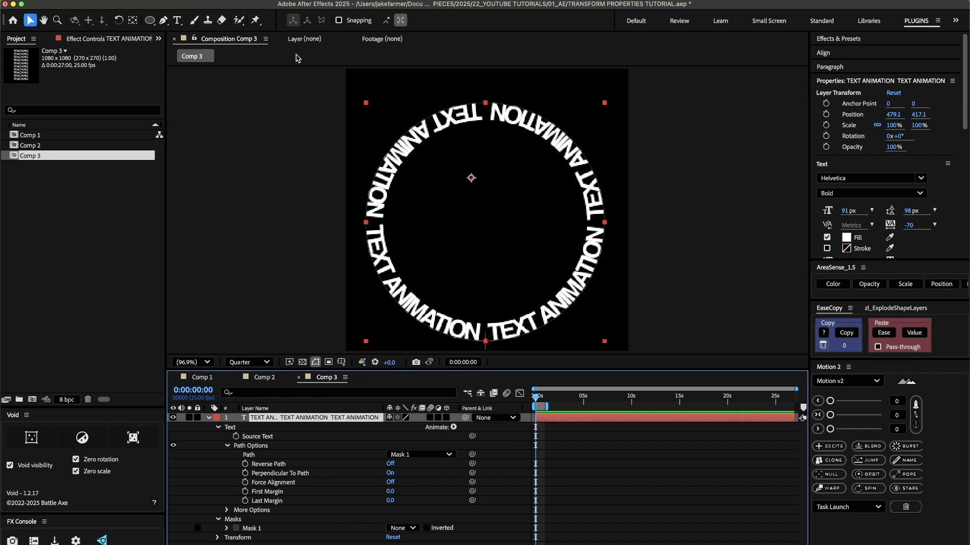
click(132, 21)
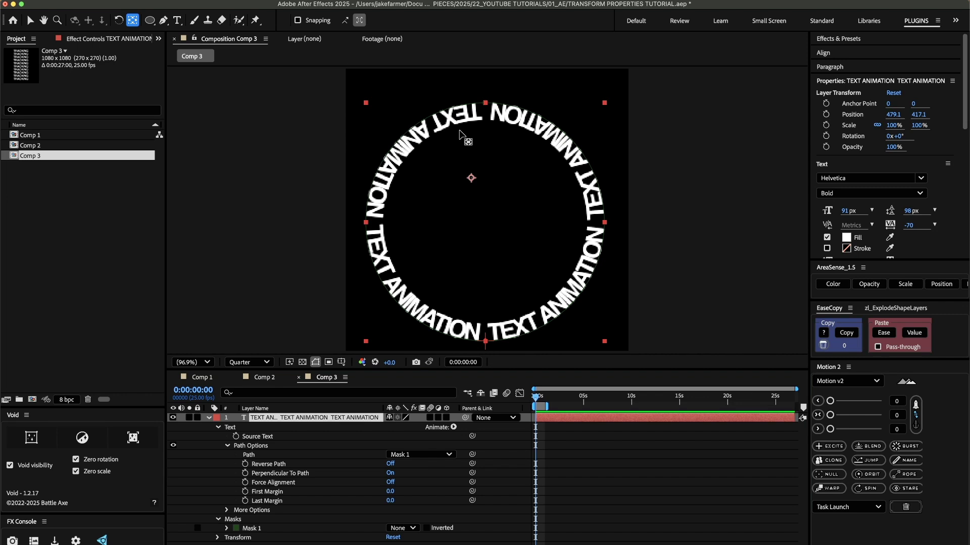
drag(471, 178, 487, 219)
- Centre the text ring in the composition using Align relative to Composition
click(832, 56)
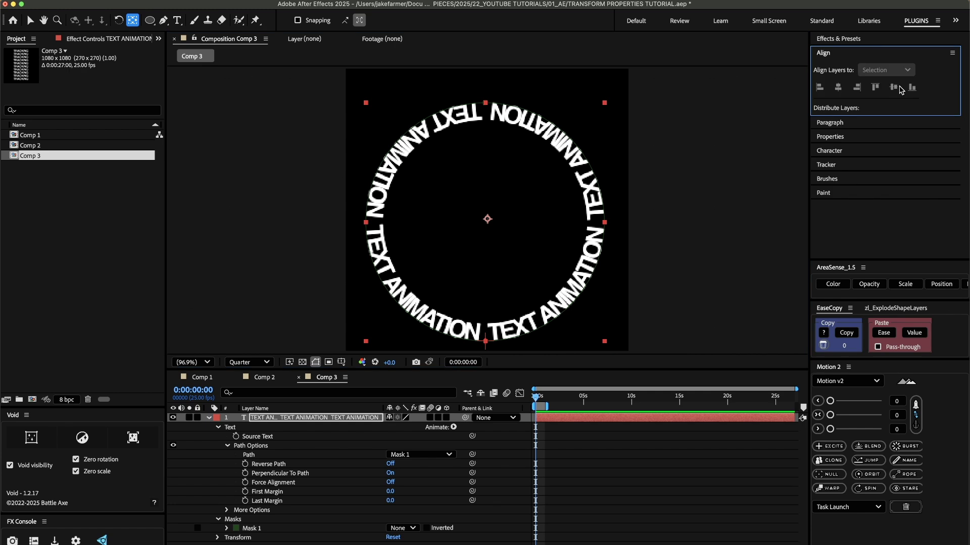
click(838, 86)
click(893, 87)
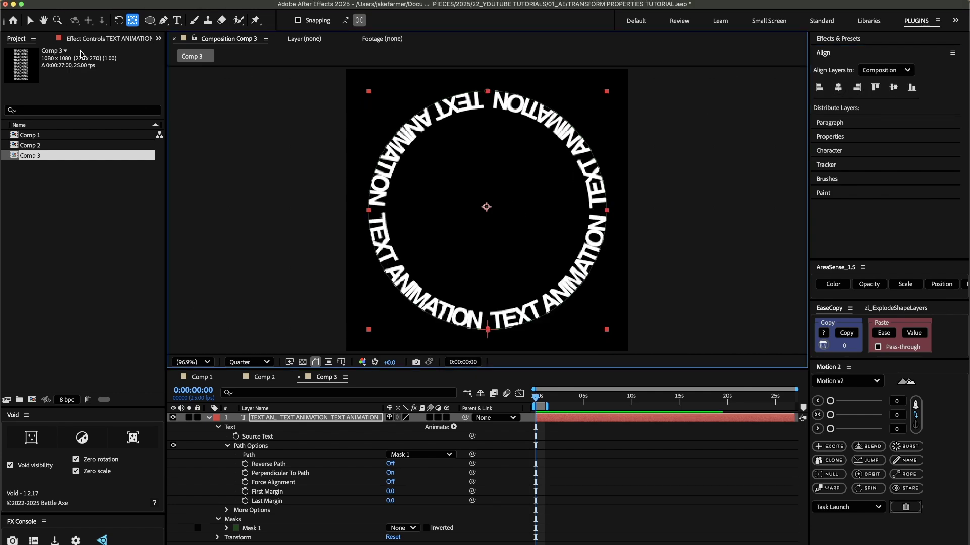
click(30, 19)
click(453, 428)
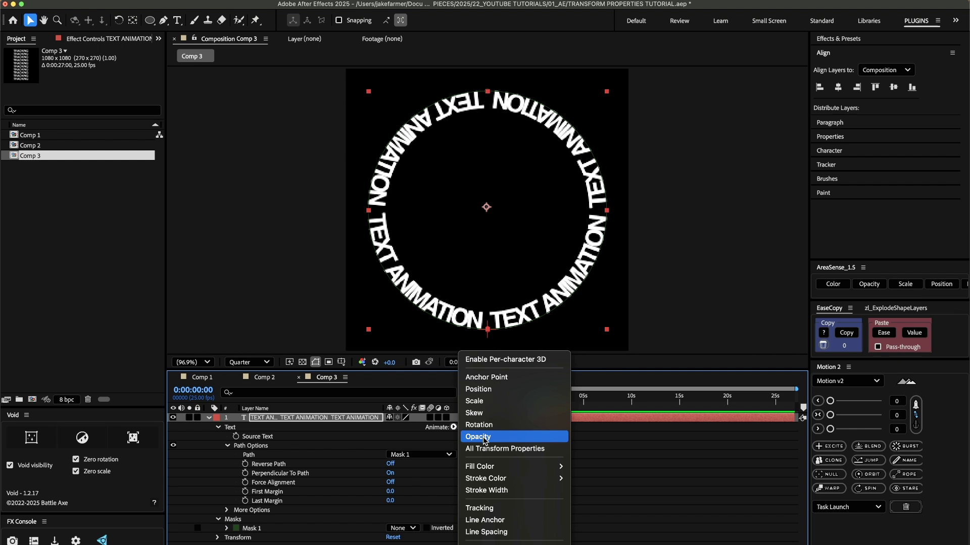
- Add a Scale animator, unlink its proportions and stretch the letters vertically toward 589%
click(472, 404)
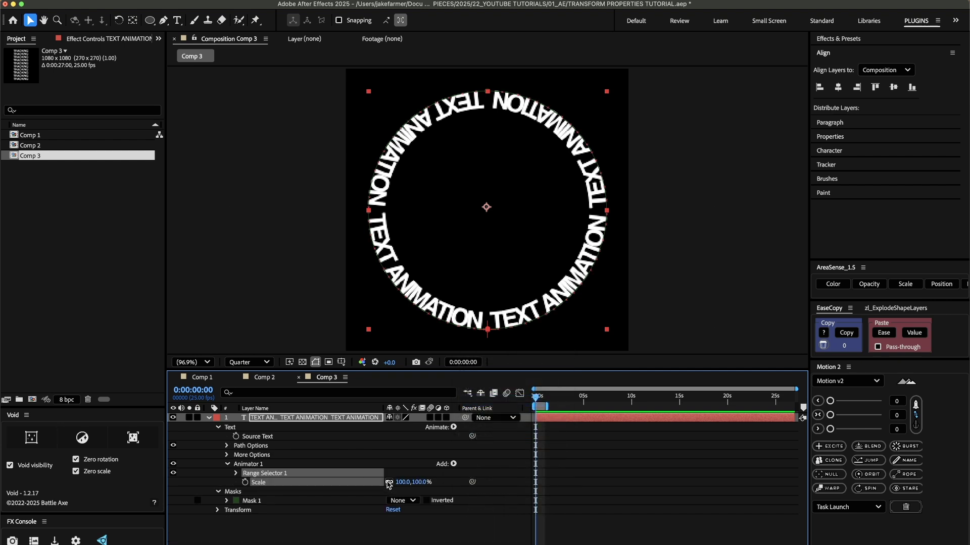
click(389, 482)
drag(491, 472, 495, 474)
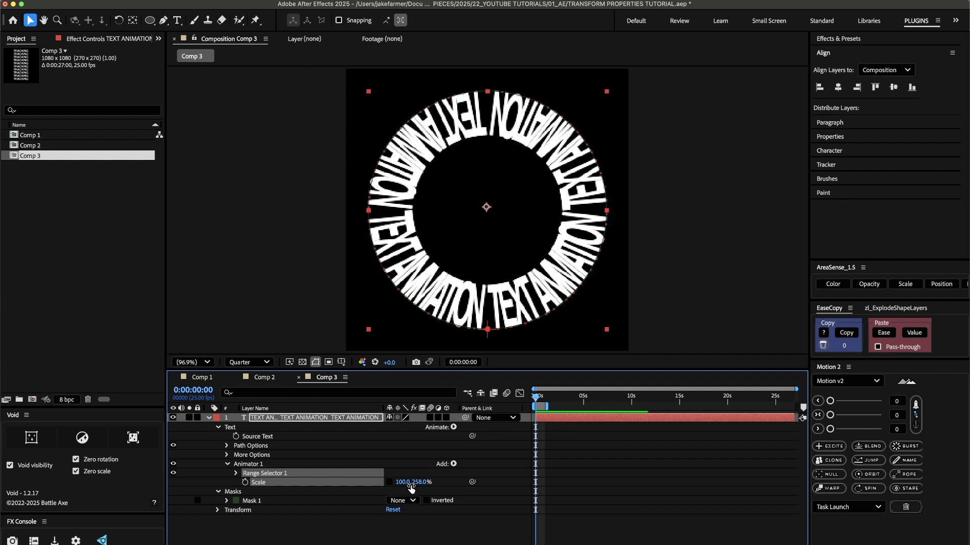
drag(421, 482, 546, 471)
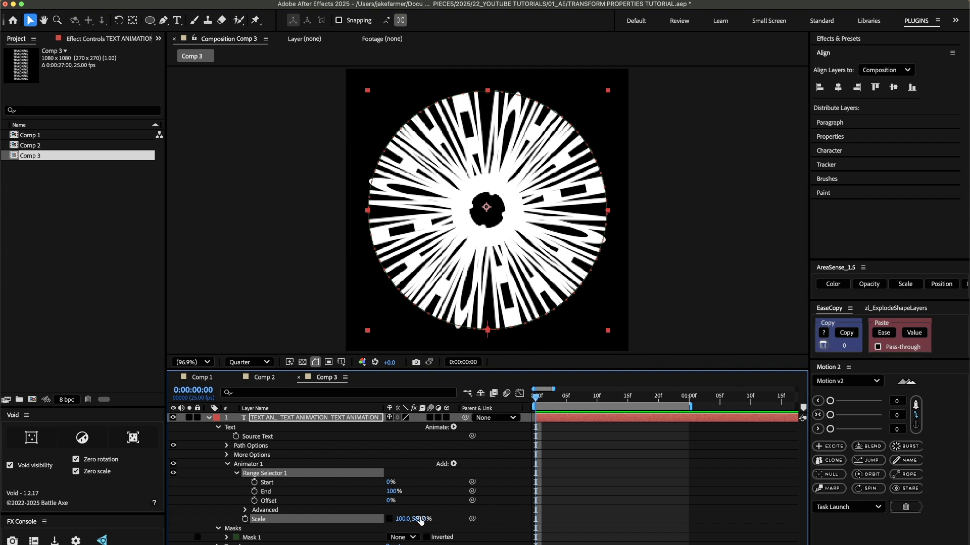
- Keyframe Range Selector Offset at -100% on frame 0, with a second keyframe a few frames later
click(254, 501)
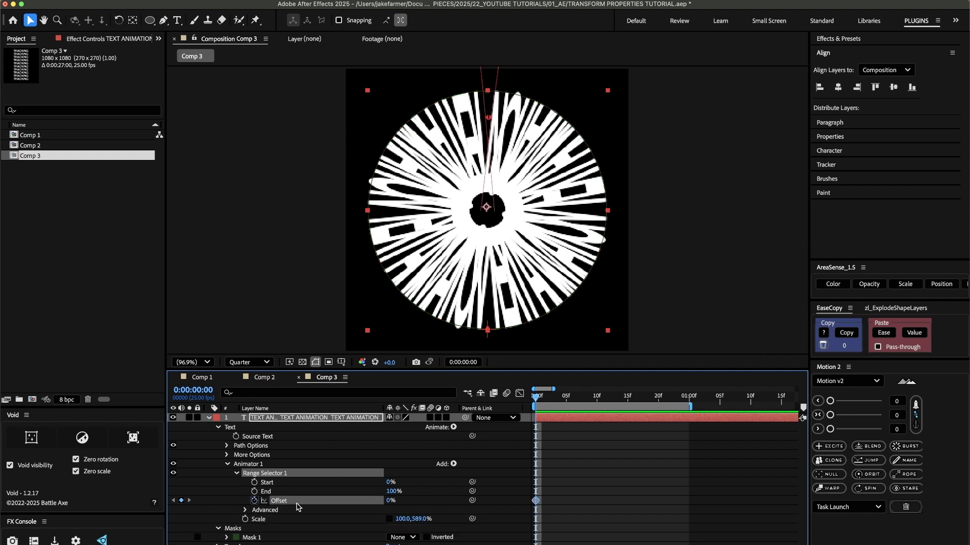
drag(537, 501, 566, 501)
click(389, 501)
key(BackSpace)
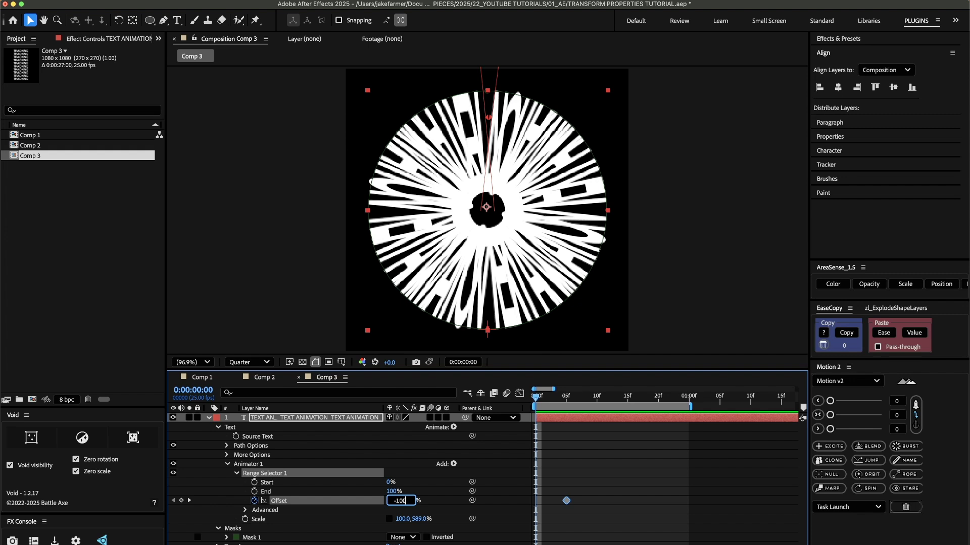
key(Return)
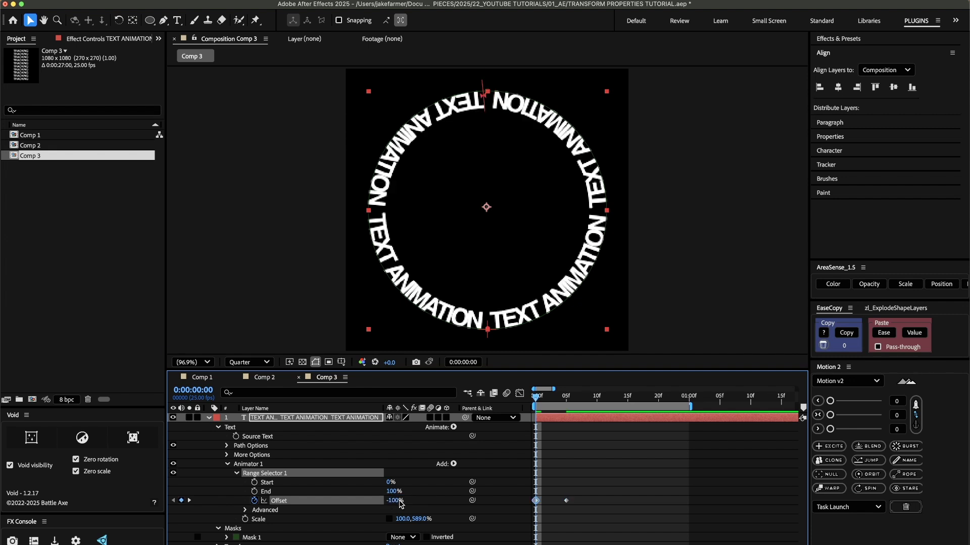
- Preview the sweep with overlays hidden, then move the 0% Offset keyframe to about 15f
click(564, 402)
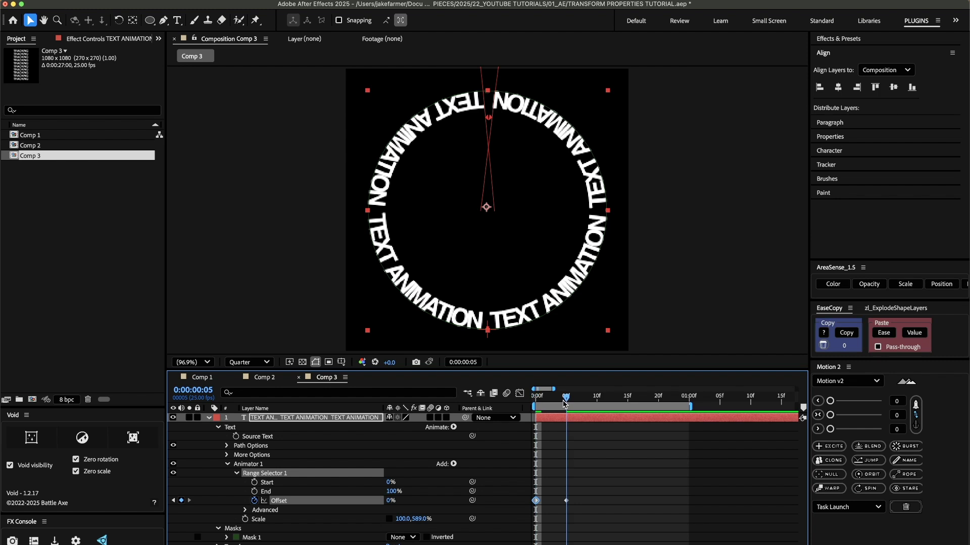
click(537, 403)
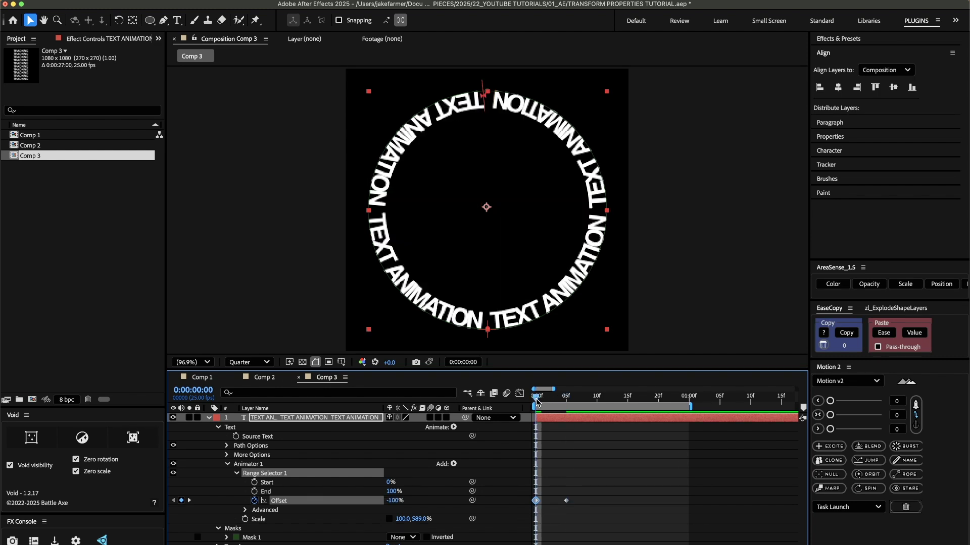
key(super+shift+h)
key(space)
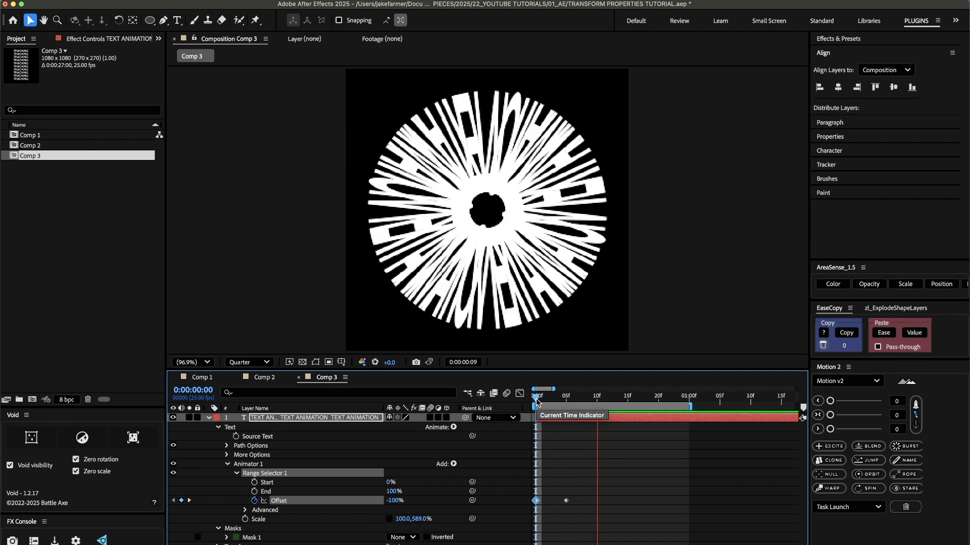
key(space)
key(super+shift+h)
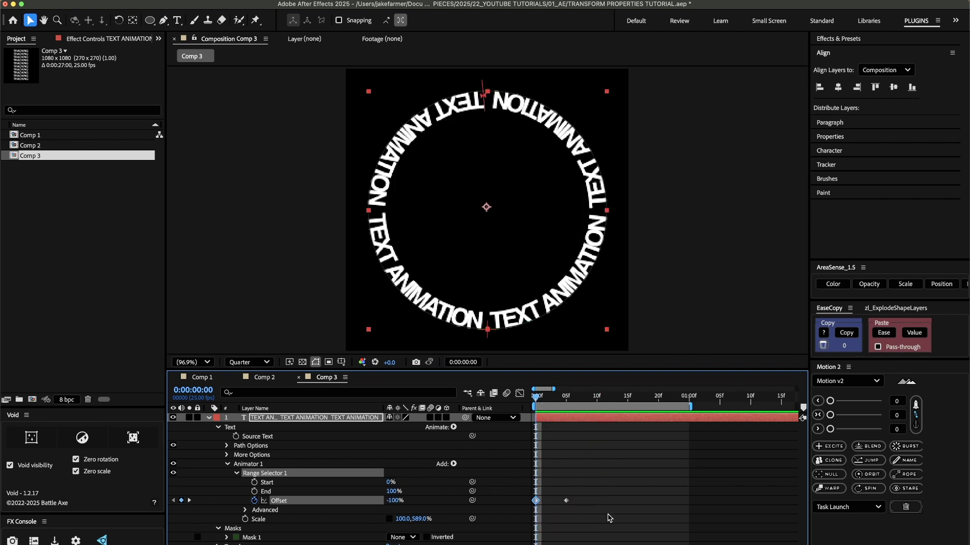
drag(566, 500, 627, 501)
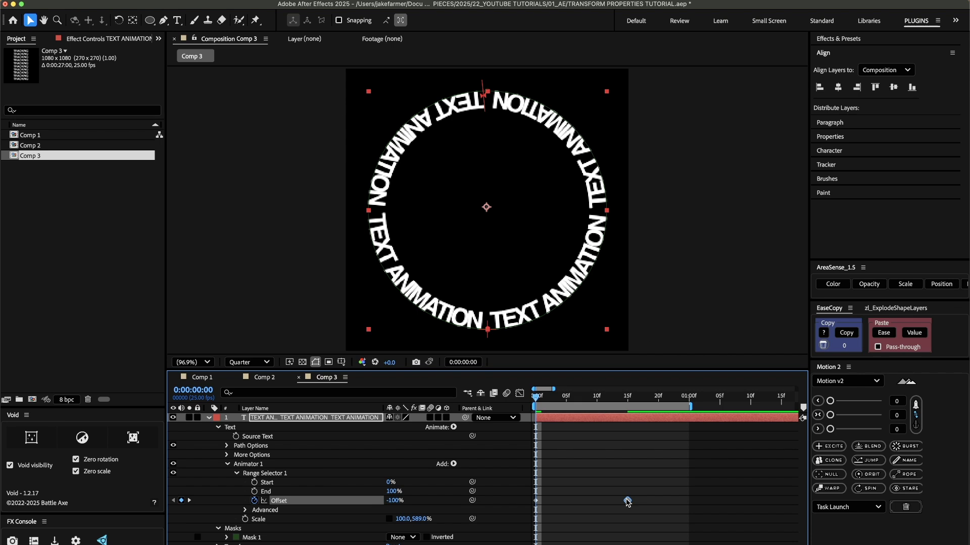
click(600, 530)
- Change the 15f Offset keyframe to 100% after previewing the slower sweep
key(space)
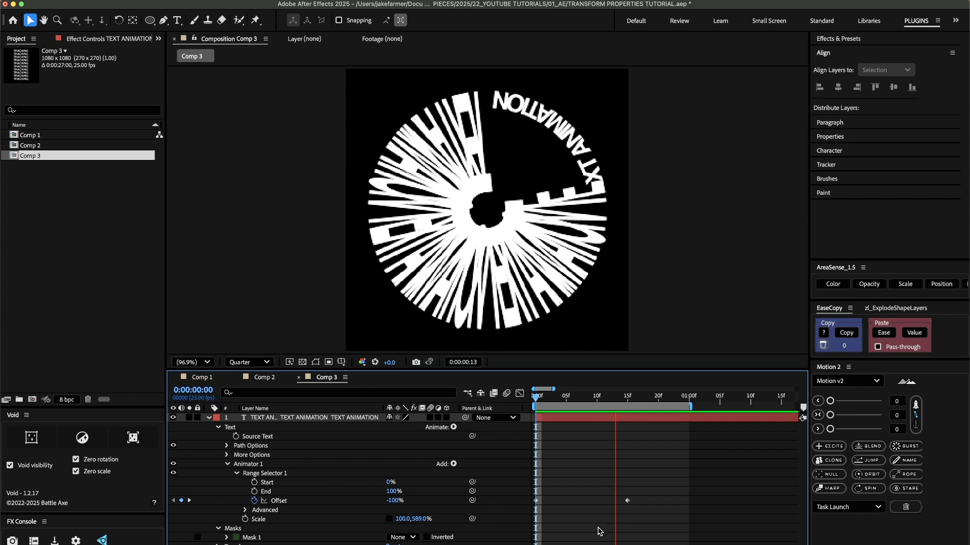
key(space)
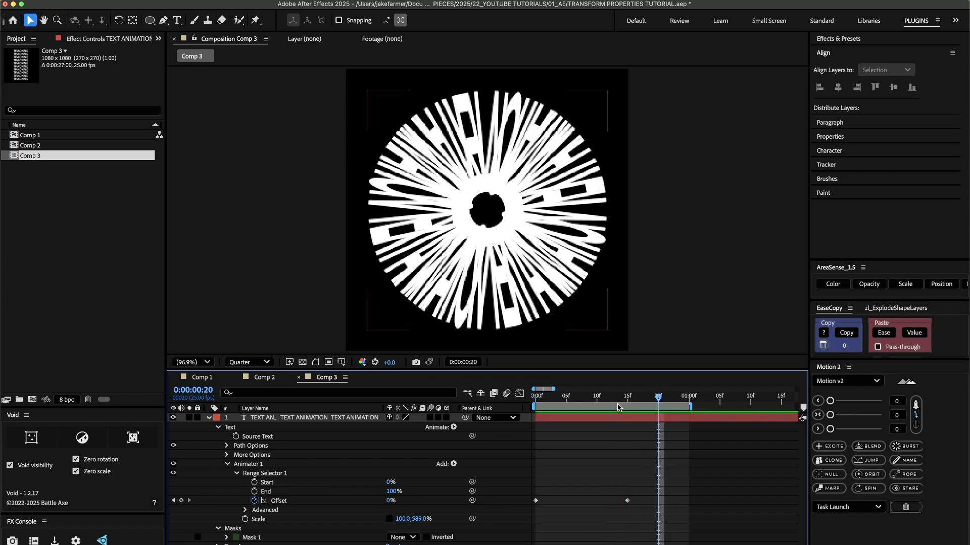
key(j)
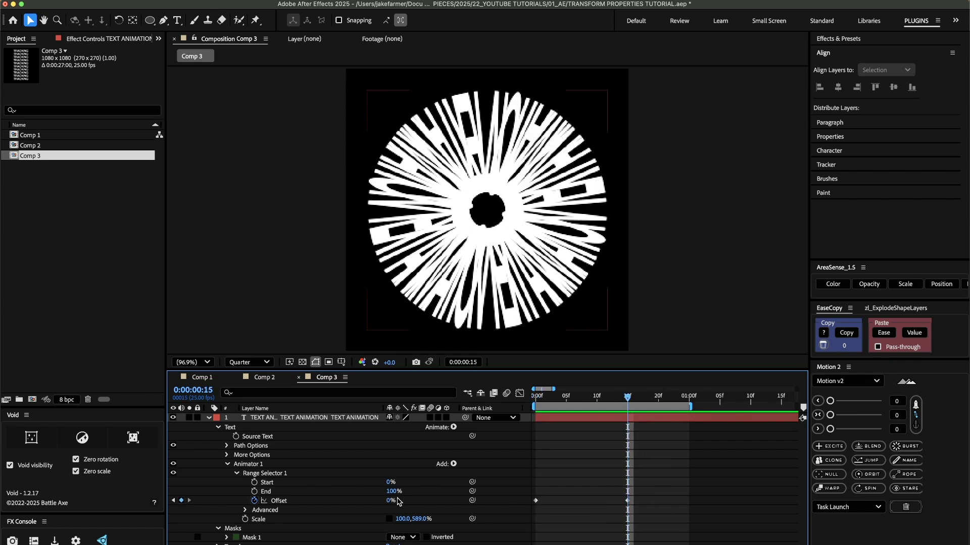
click(390, 501)
text(100)
key(Return)
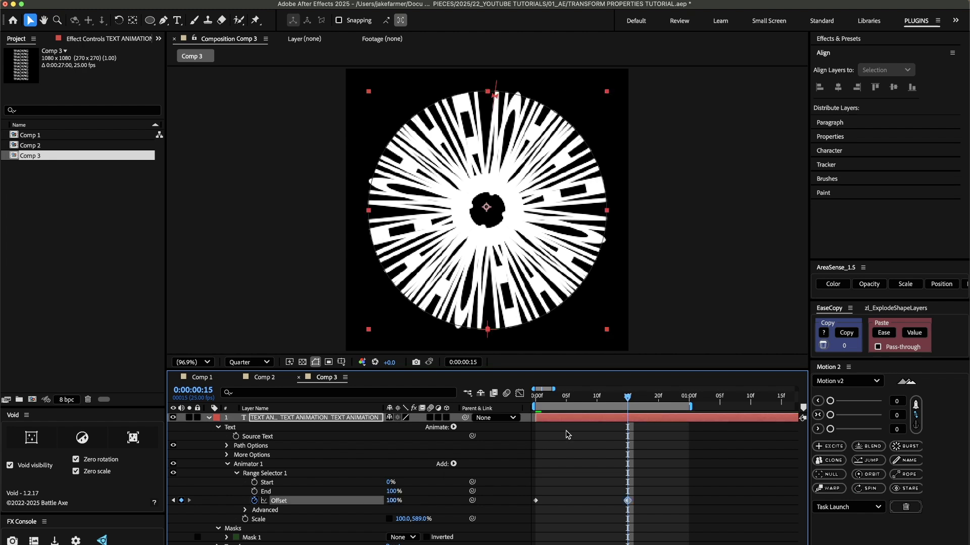
- Preview the clock-hand sweep from frame 0 and stop playback
click(539, 403)
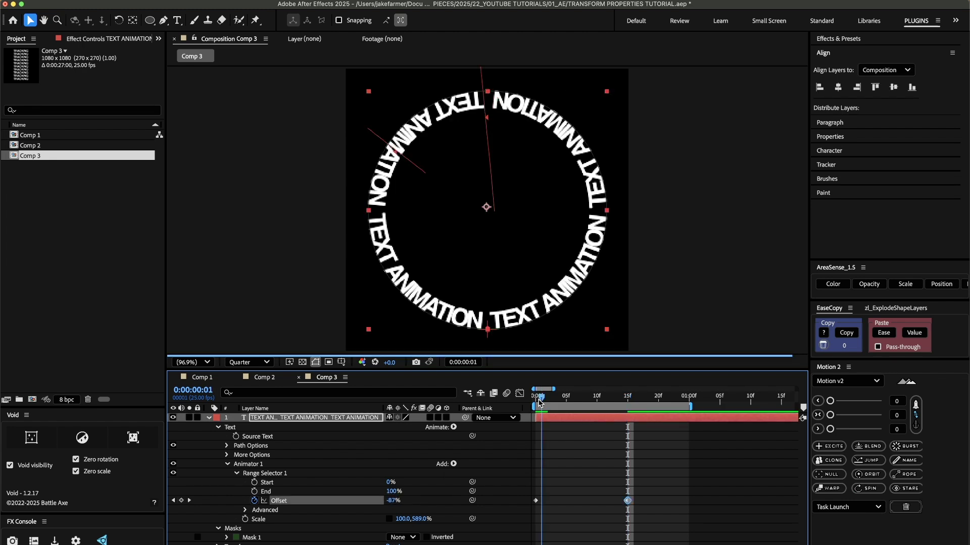
key(space)
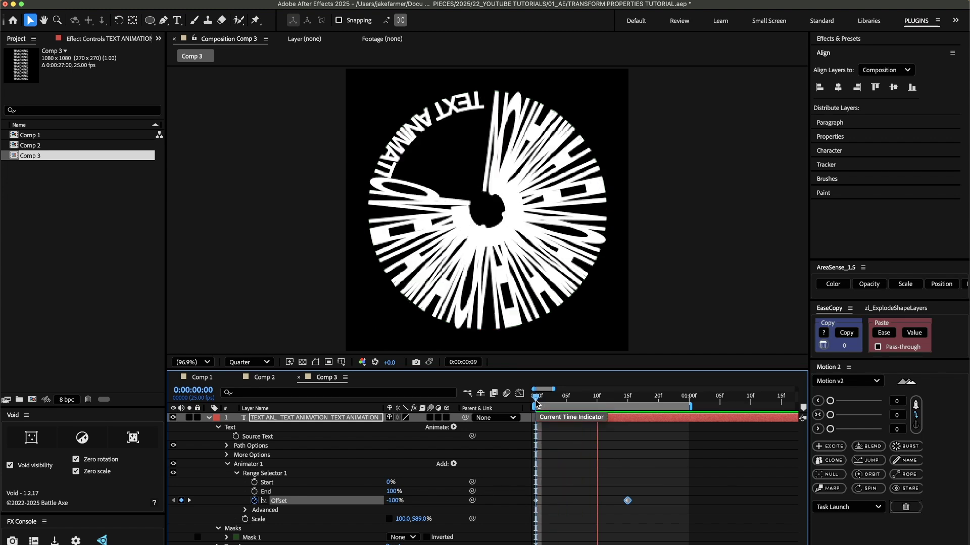
key(space)
key(space)
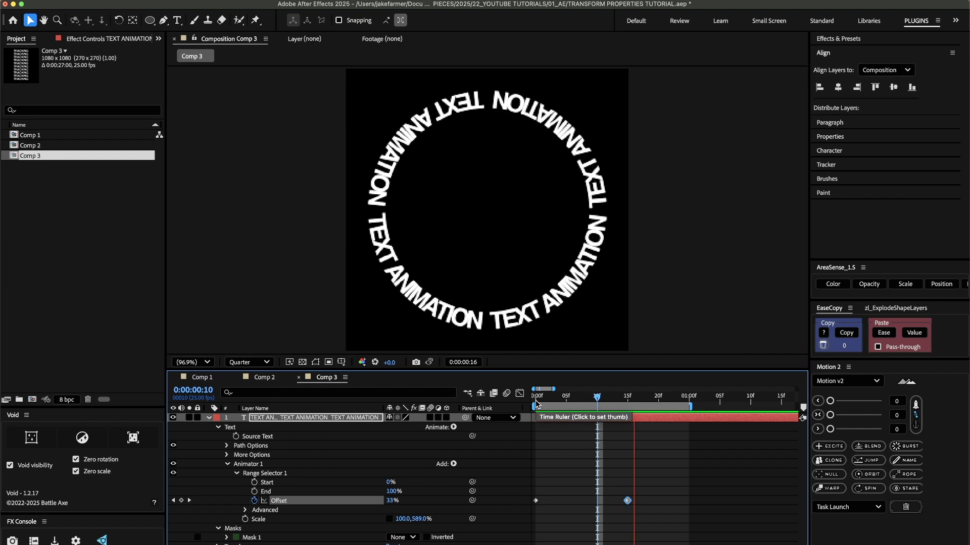
key(space)
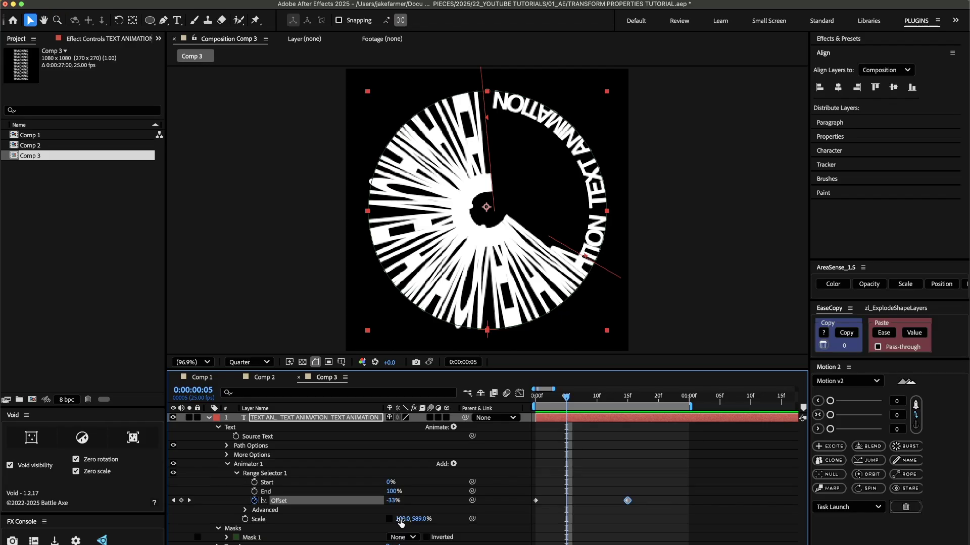
- Narrow Animator 1's horizontal Scale to 70%, then 50%, and preview the thinner radial sweep
click(401, 522)
text(70)
key(Return)
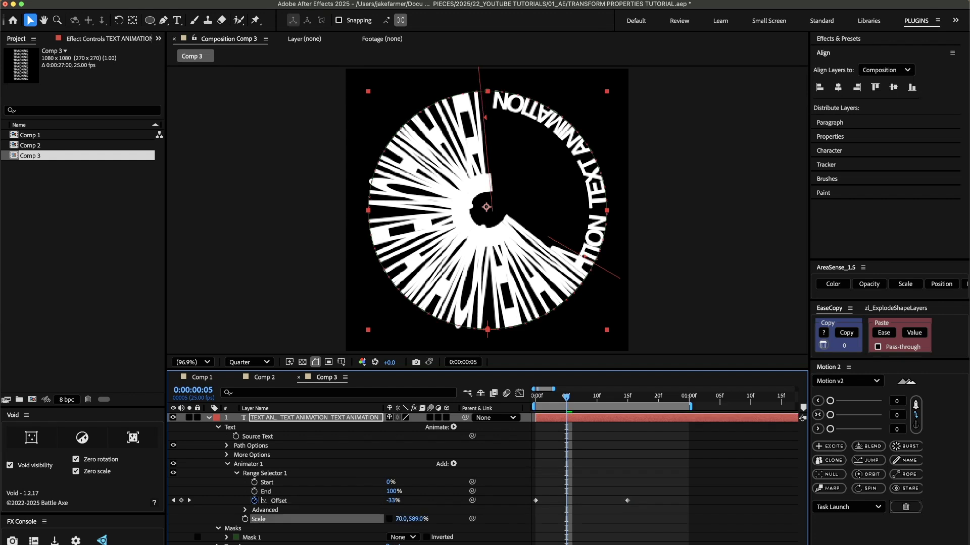
click(403, 520)
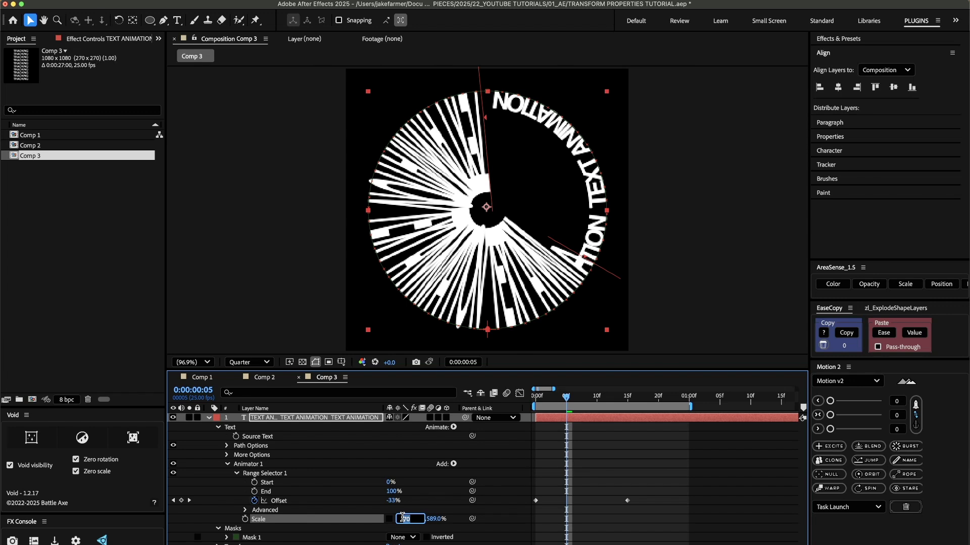
text(50)
key(Return)
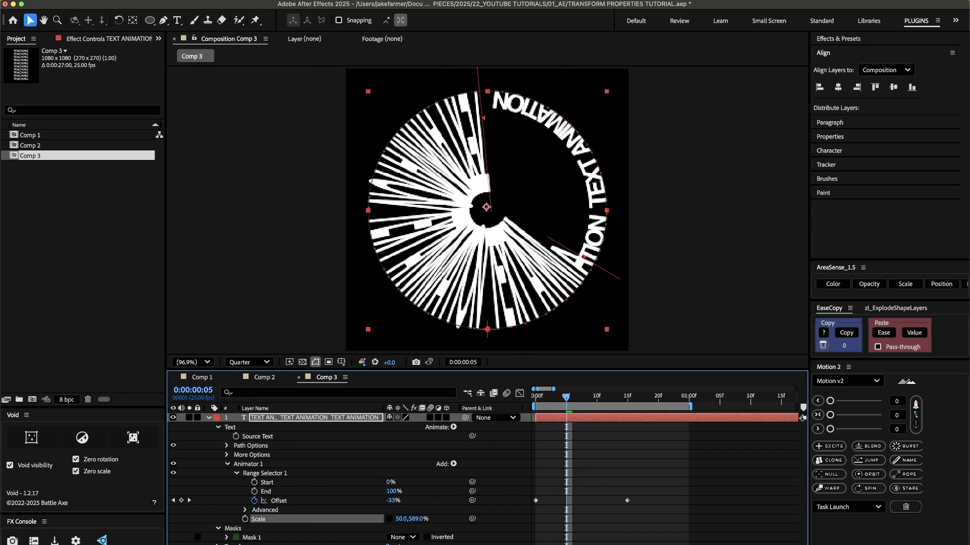
key(space)
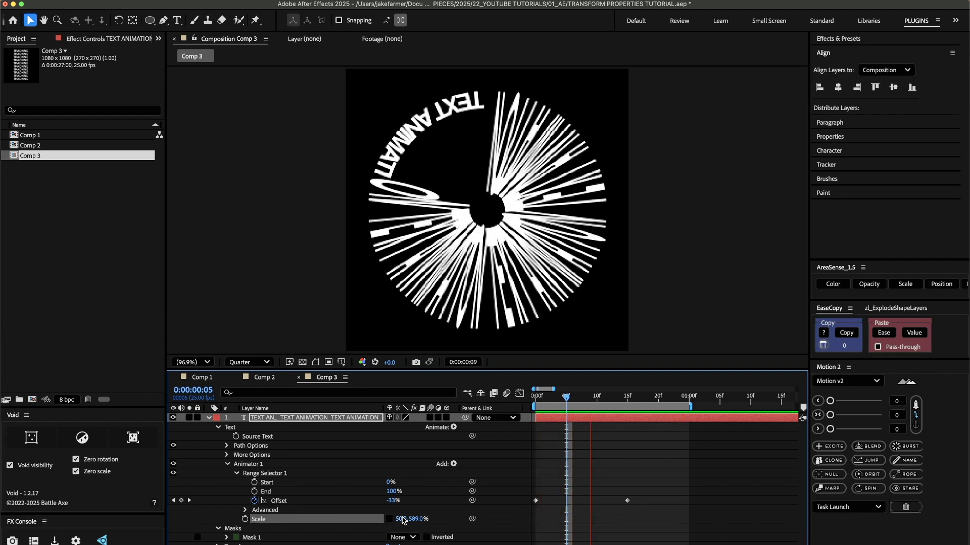
key(space)
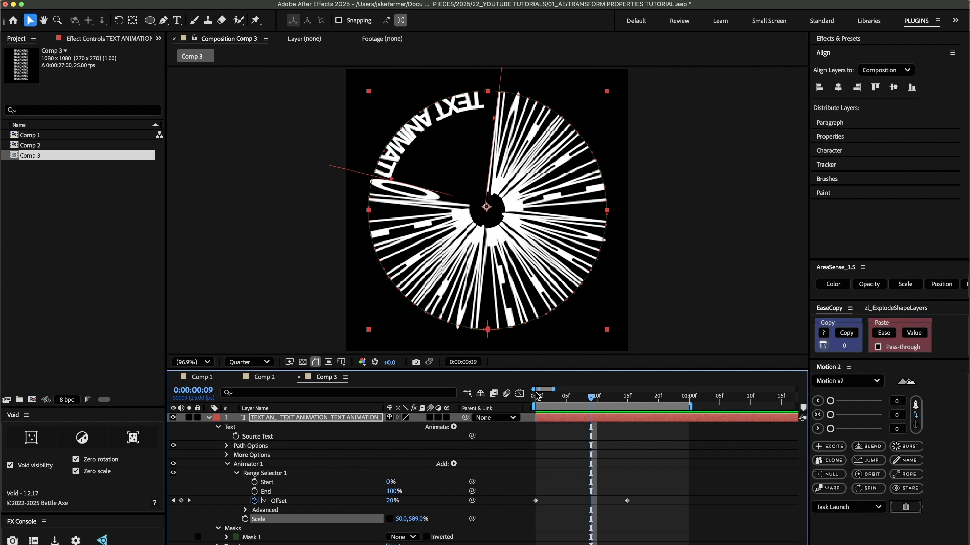
- Set the range selector's Advanced Shape to Smooth
click(537, 401)
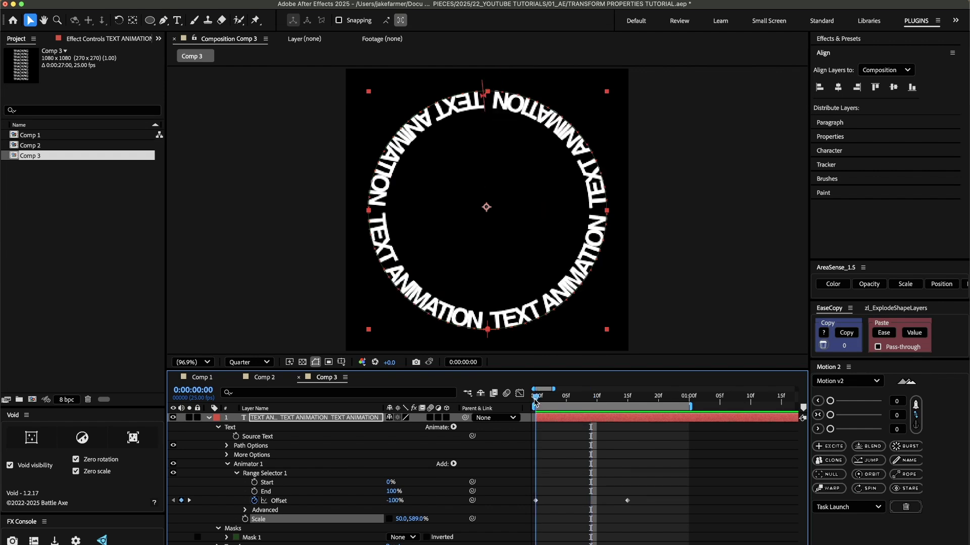
click(245, 510)
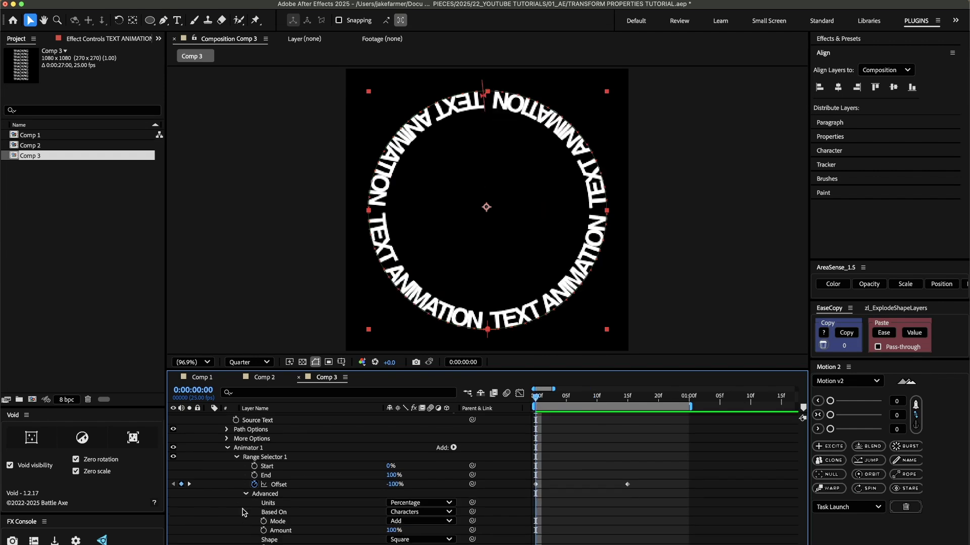
scroll(286, 515, down, 4)
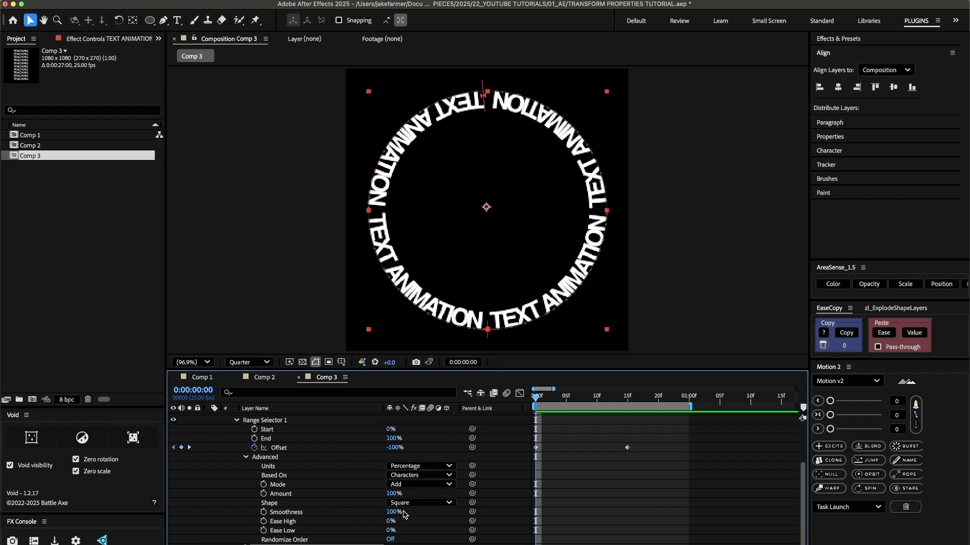
click(407, 503)
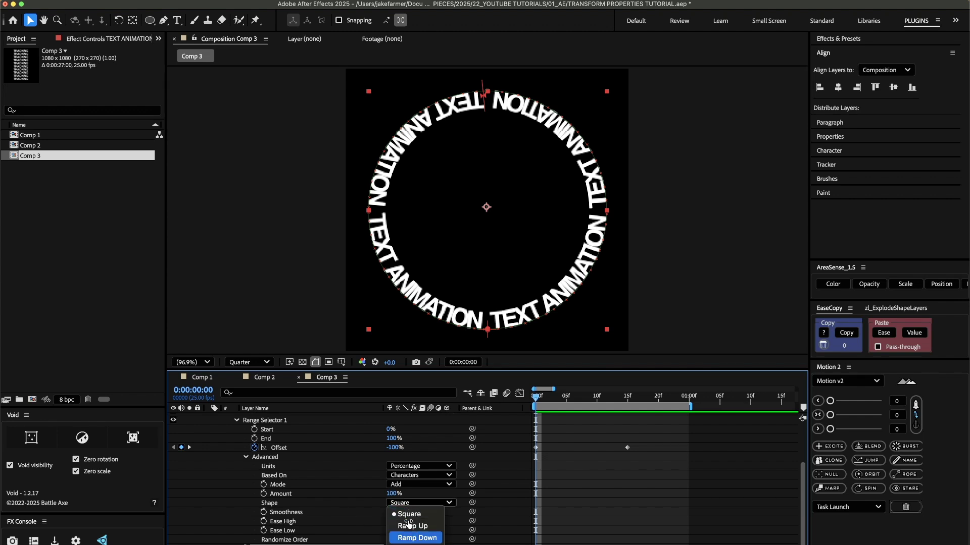
click(330, 497)
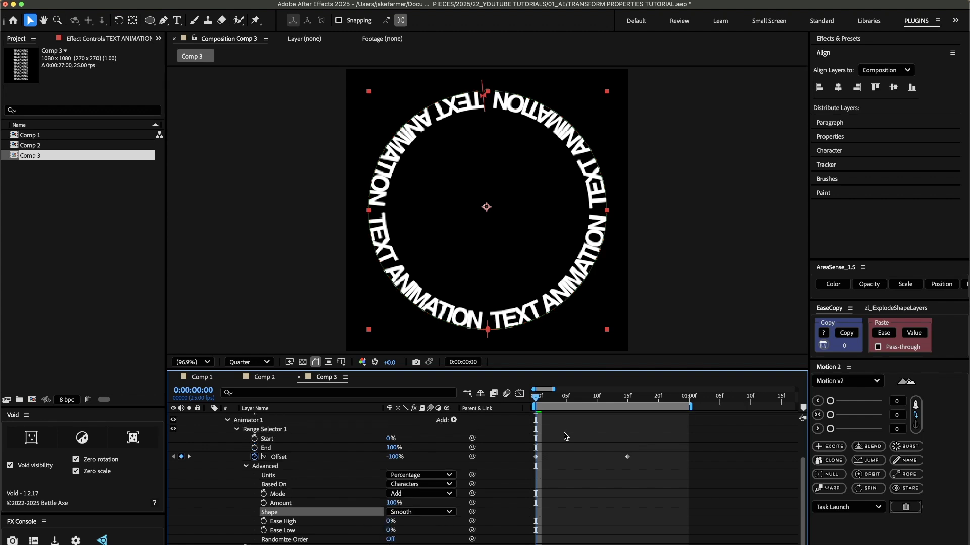
- Preview the Smooth shape, then remove the Offset keyframes so Offset holds at -100%
key(space)
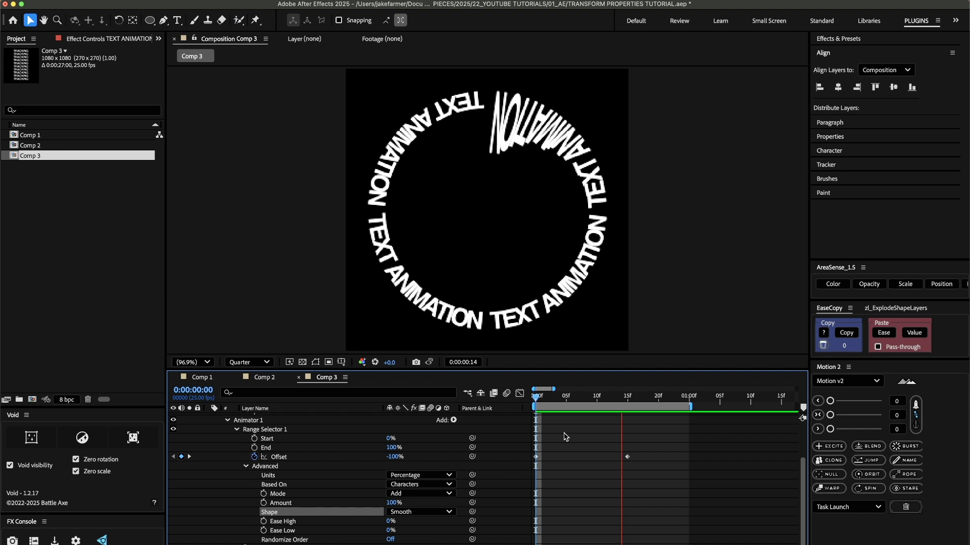
key(space)
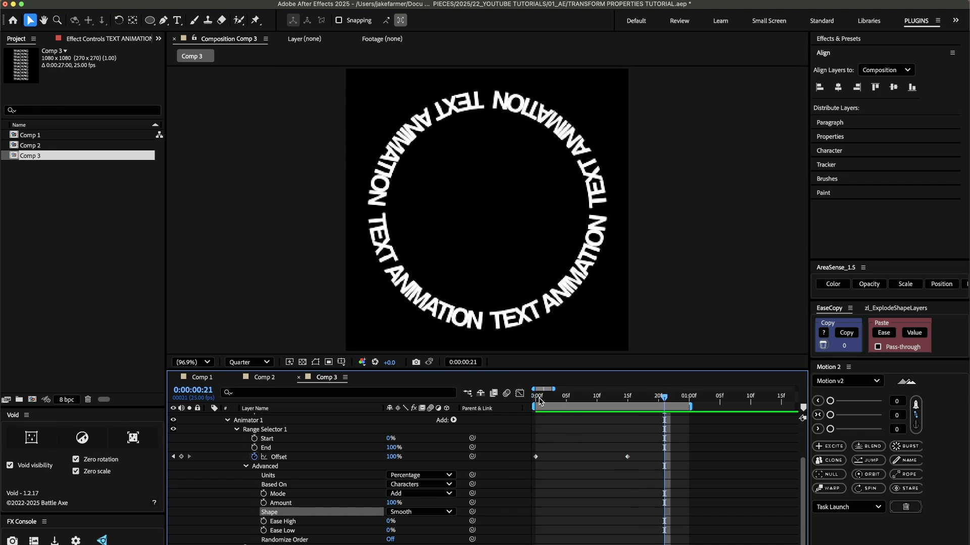
click(536, 401)
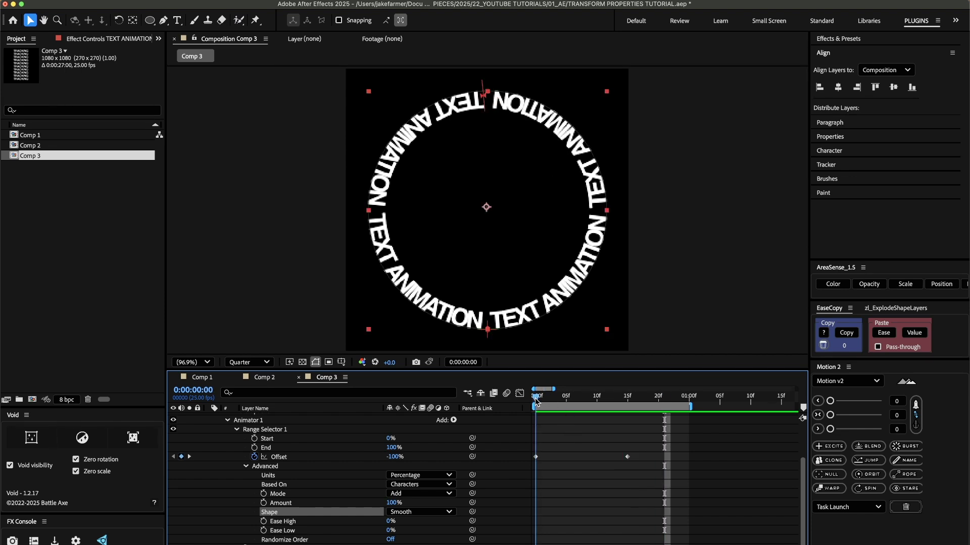
click(254, 457)
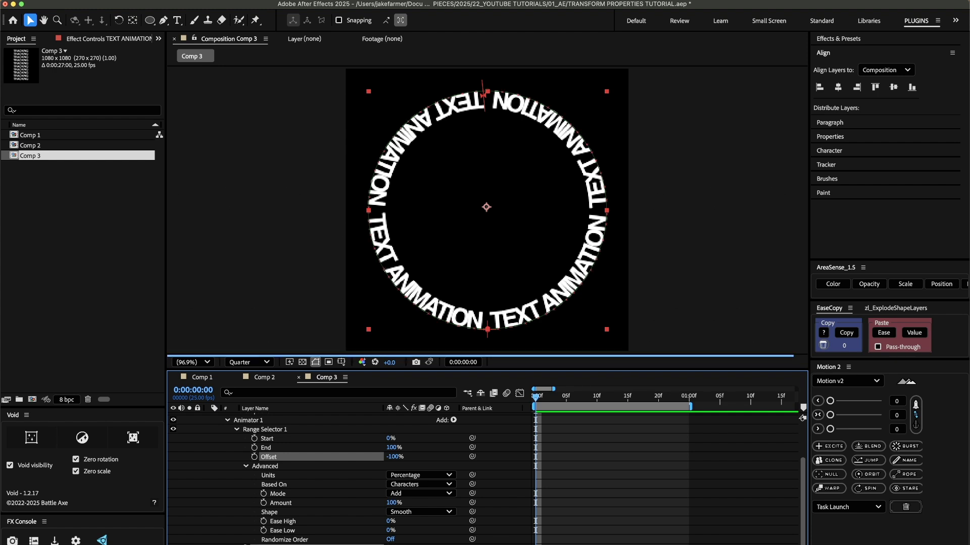
- Set the range selector Offset to 0% and its Shape back to Square
key(F2)
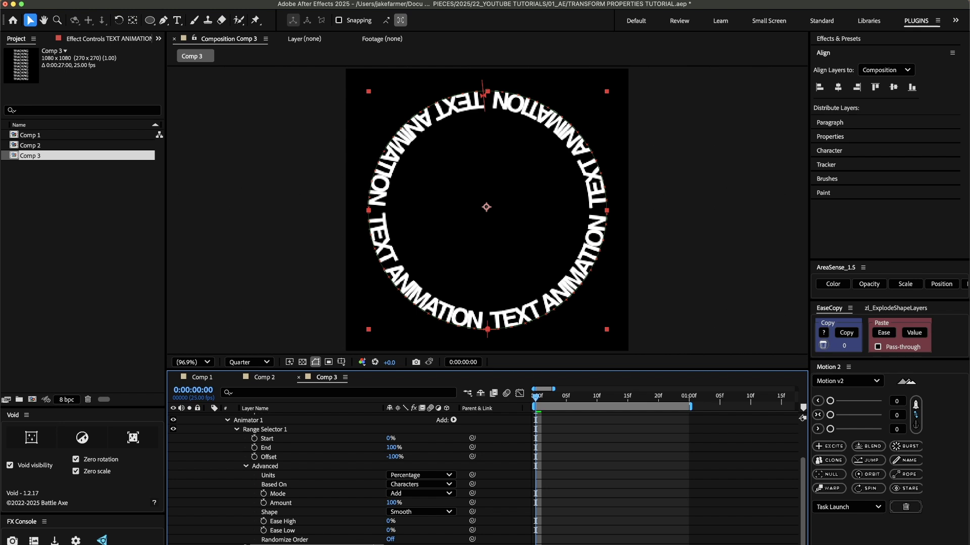
click(397, 457)
text(0)
key(Return)
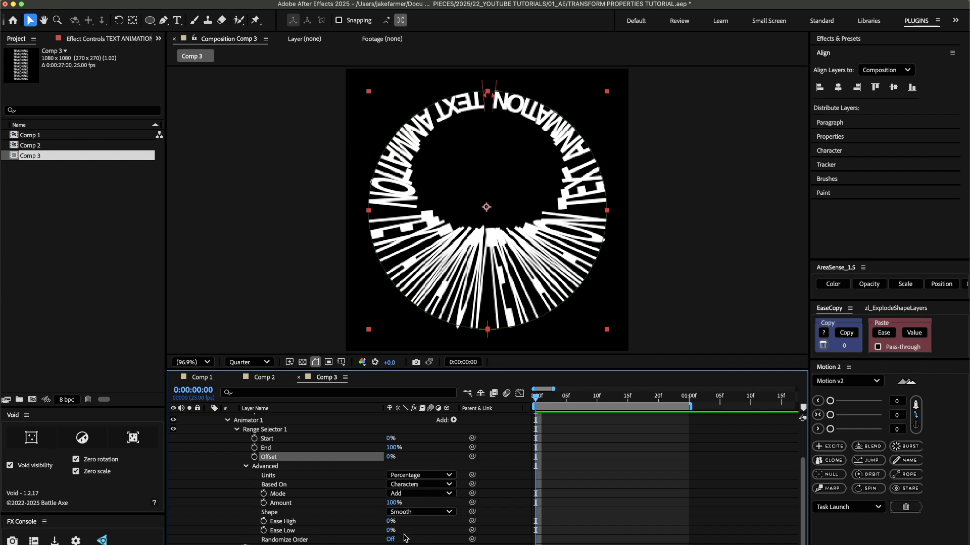
click(303, 544)
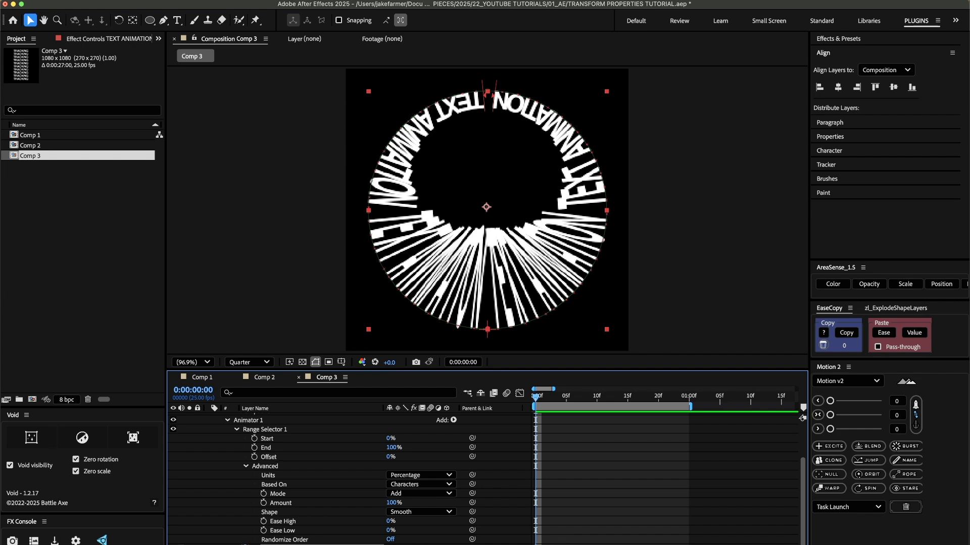
click(413, 512)
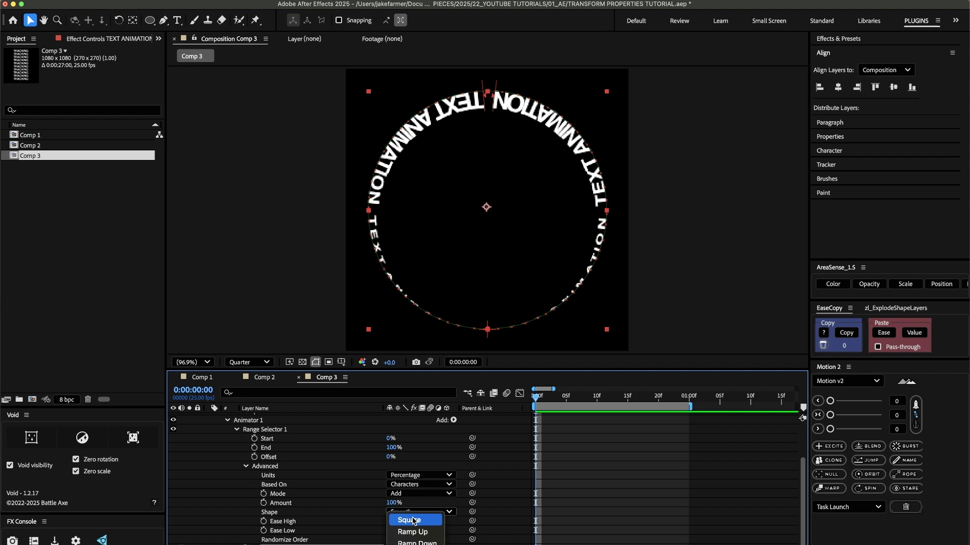
click(413, 521)
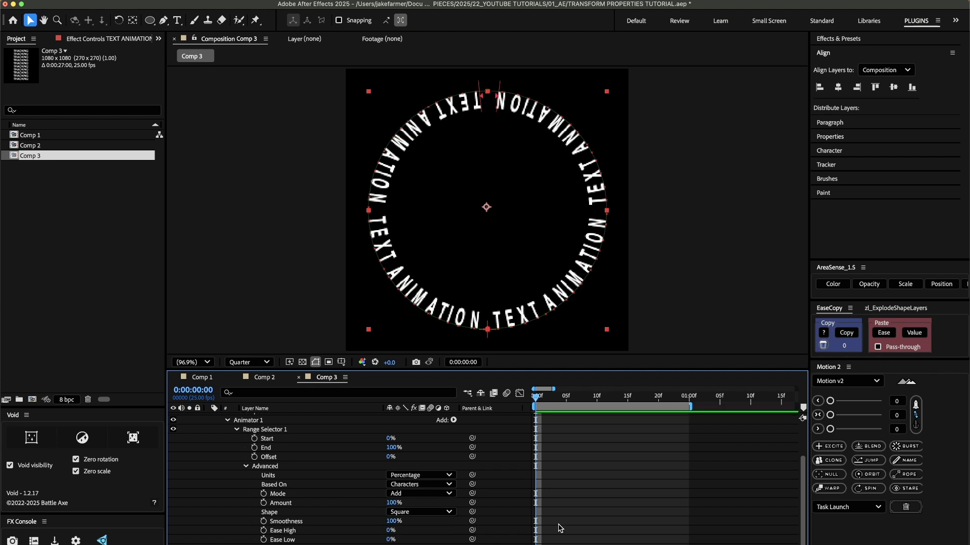
- Keyframe Animator 1 Scale from 100,100% at frame 0 to 50,500% at frame 5
key(u)
key(u)
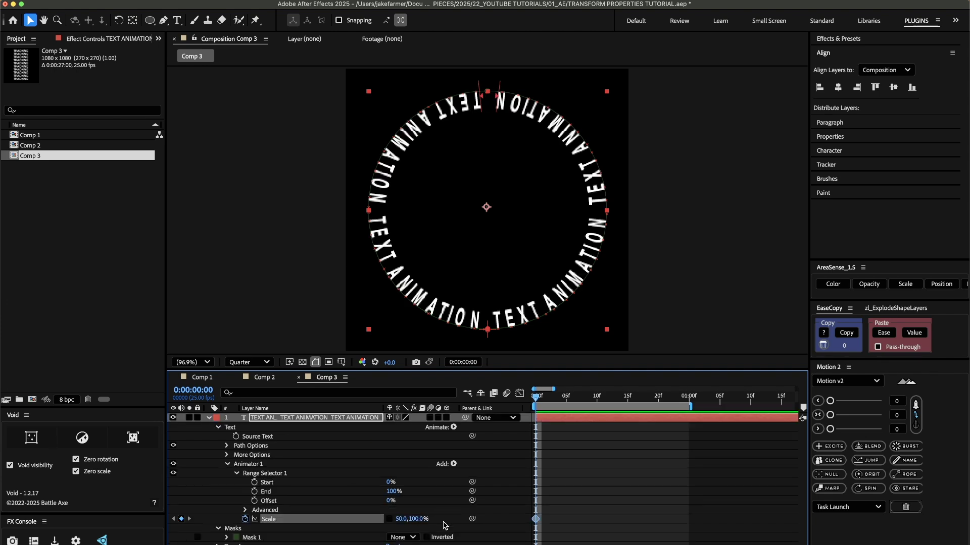
click(403, 520)
text(100)
key(Return)
click(567, 404)
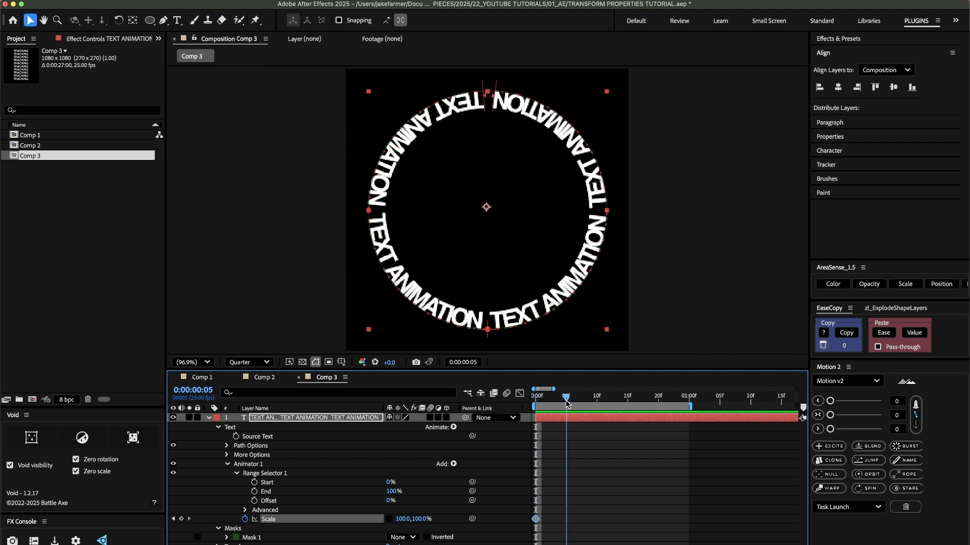
click(402, 520)
text(50)
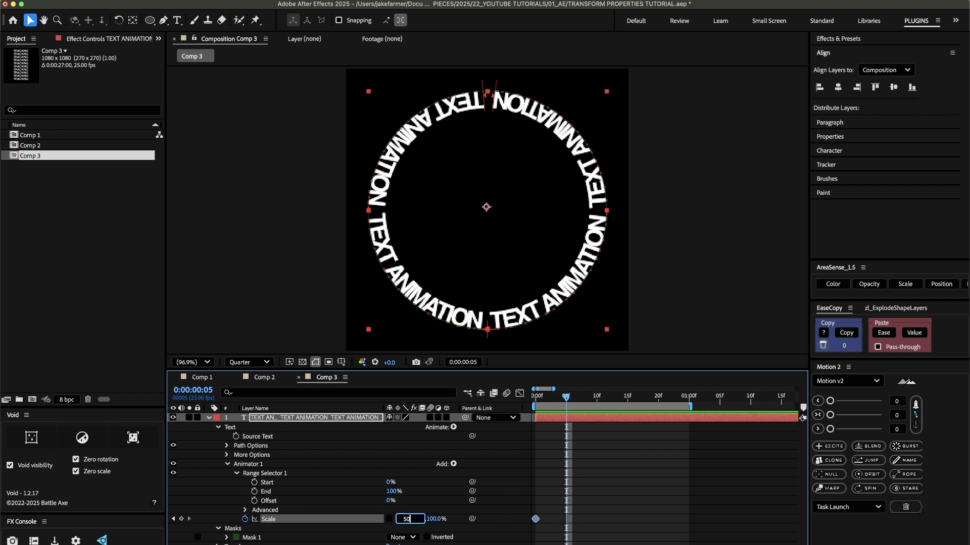
key(Tab)
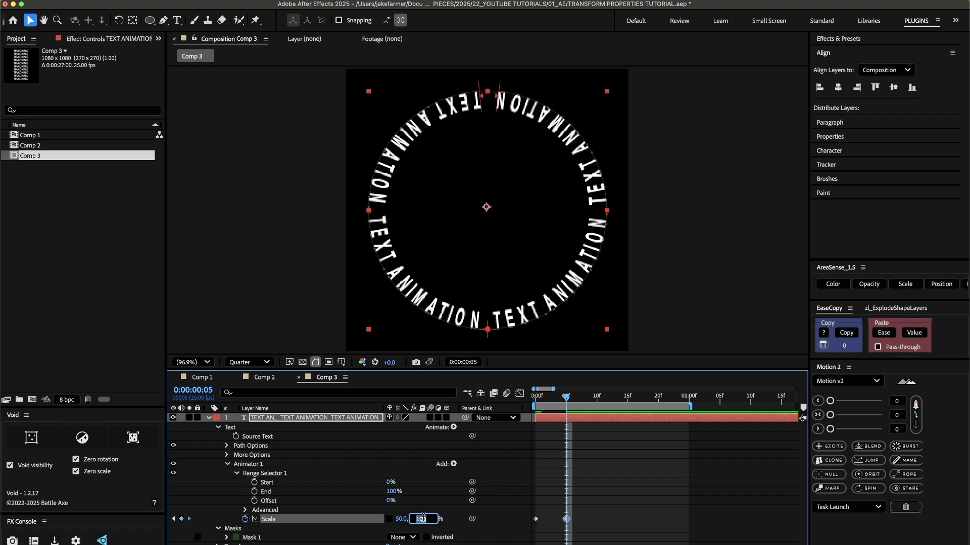
text(500)
key(Return)
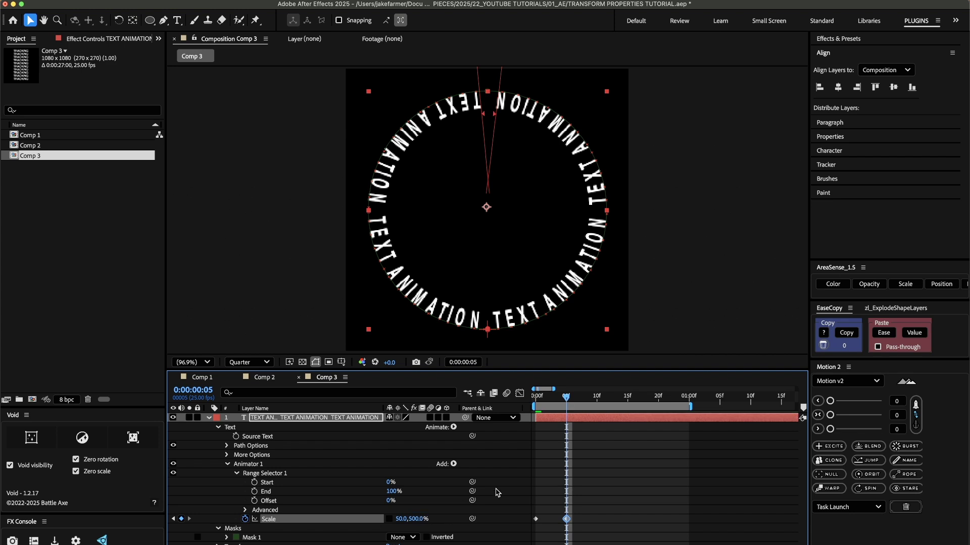
key(Home)
key(semicolon)
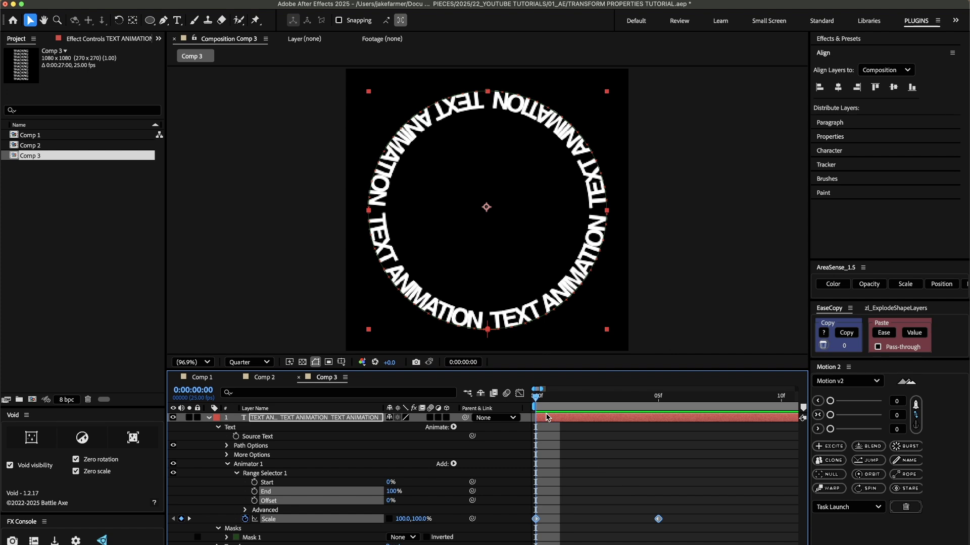
- Select both Scale keyframes in the Graph Editor and apply Easy Ease
click(518, 393)
drag(667, 423, 515, 519)
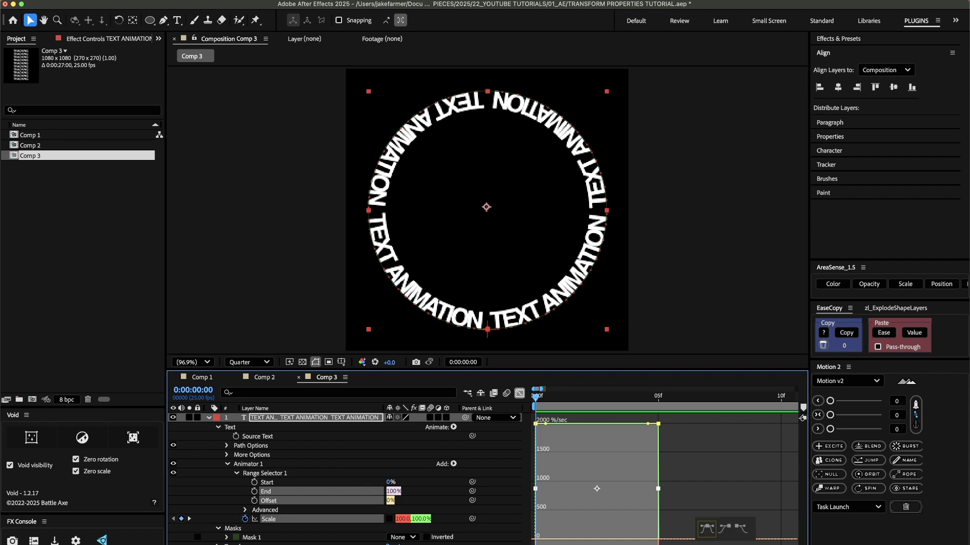
key(F9)
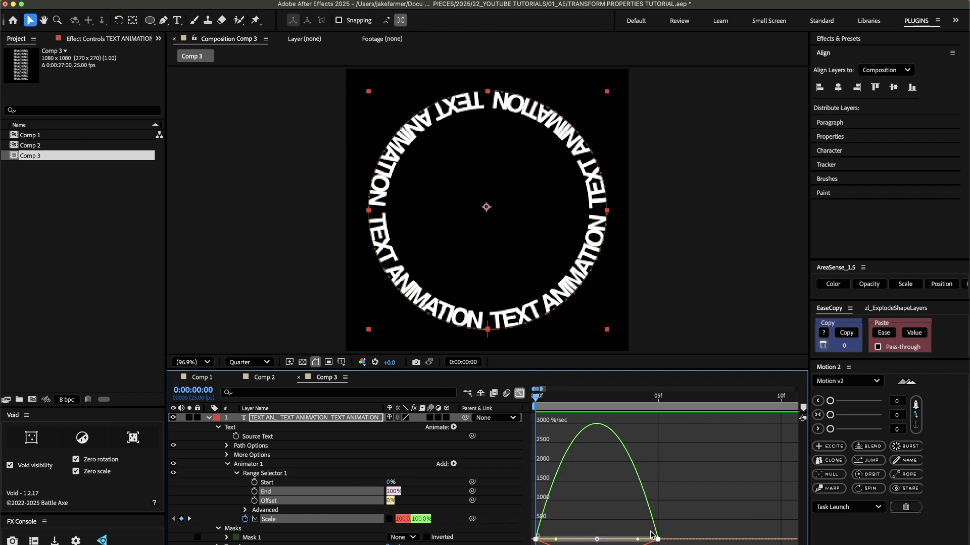
- Stretch the end Scale keyframe's influence to about 62.5% and preview the eased animation
click(659, 540)
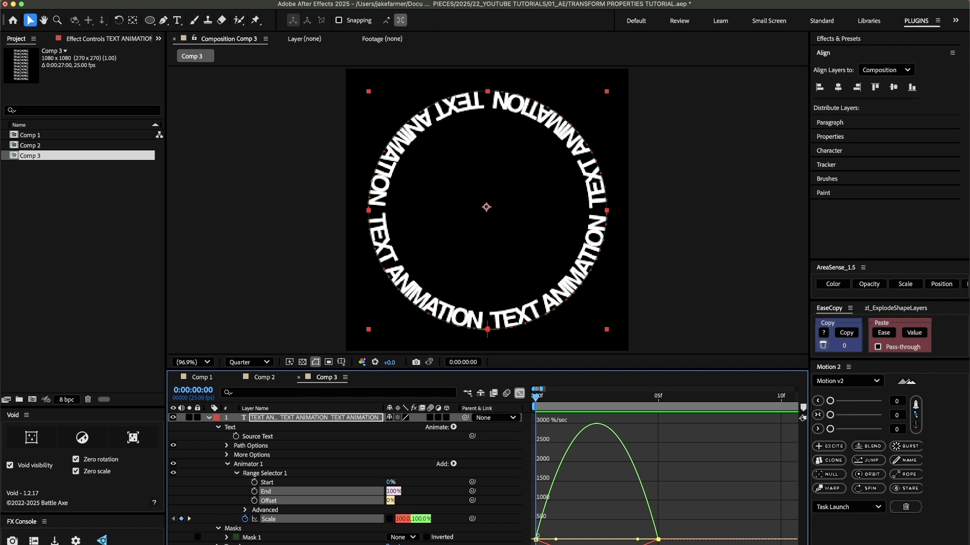
drag(639, 540, 572, 522)
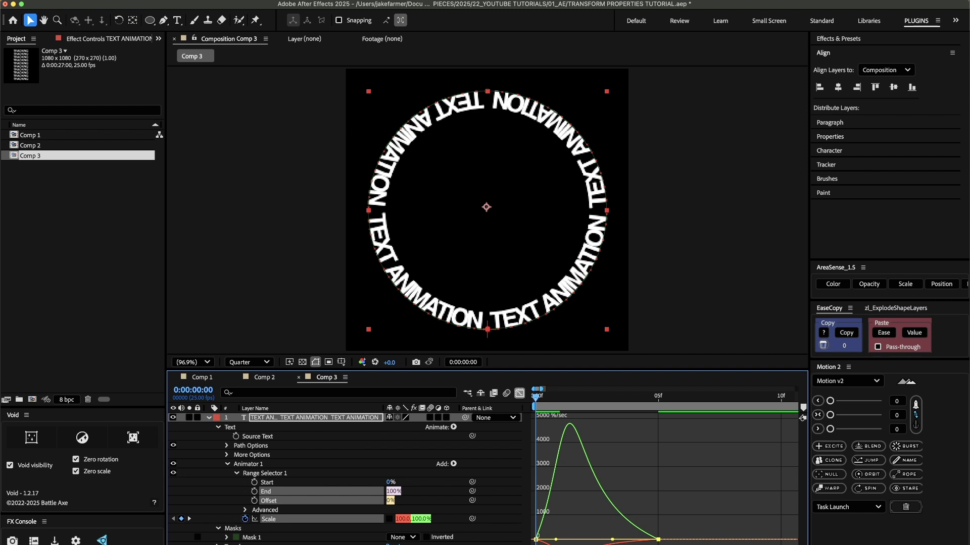
mouse_move(574, 541)
mouse_down()
mouse_move(565, 540)
mouse_move(575, 540)
mouse_up()
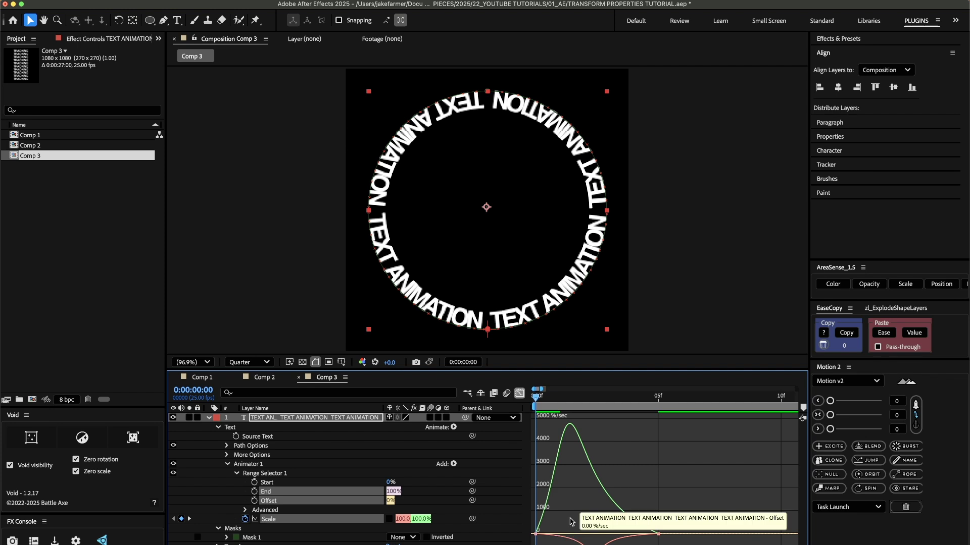
key(shift+F3)
key(space)
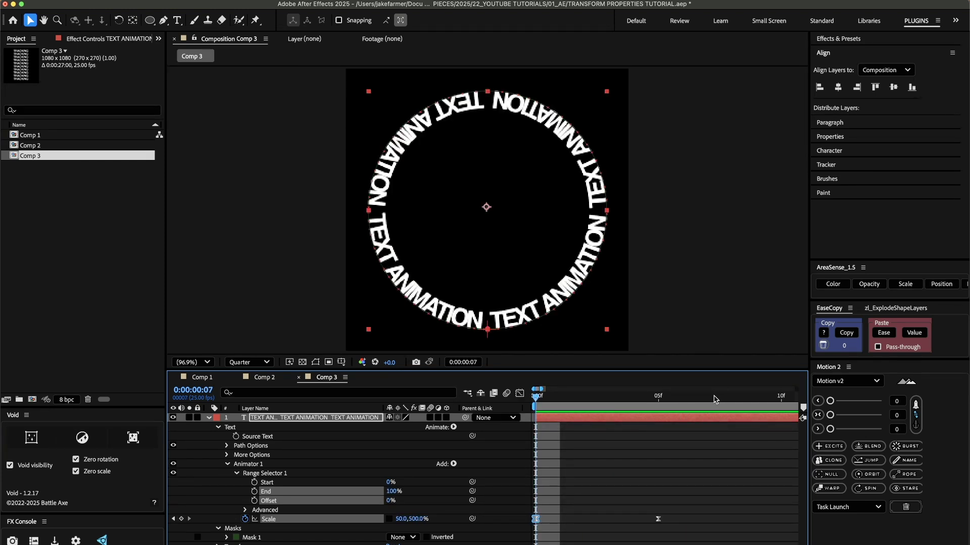
key(minus)
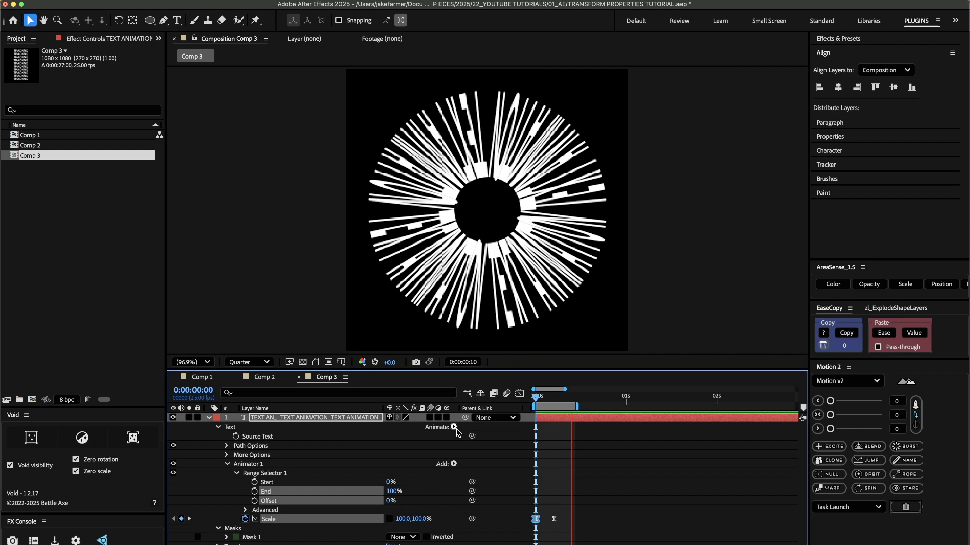